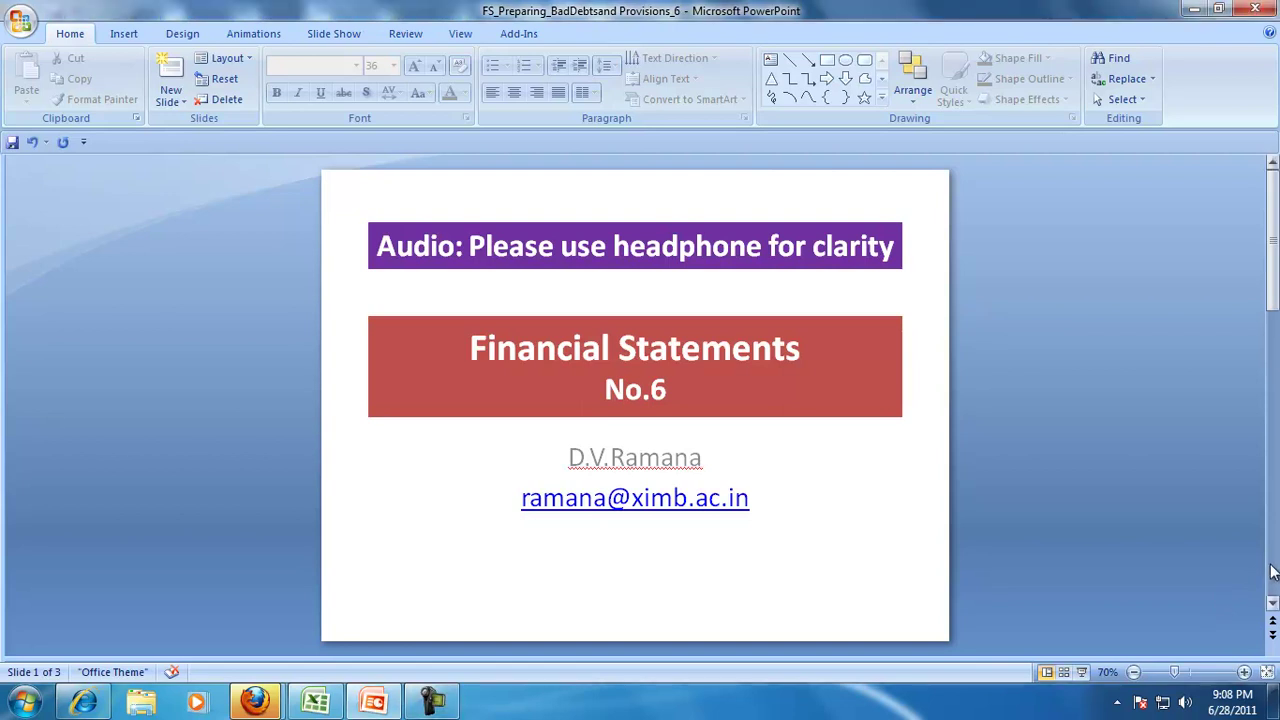
# On the third slide, add the indented sub-bullet "Loss due to the insolvency of the debtors" under Bad Debt
pyautogui.click(1272, 570)
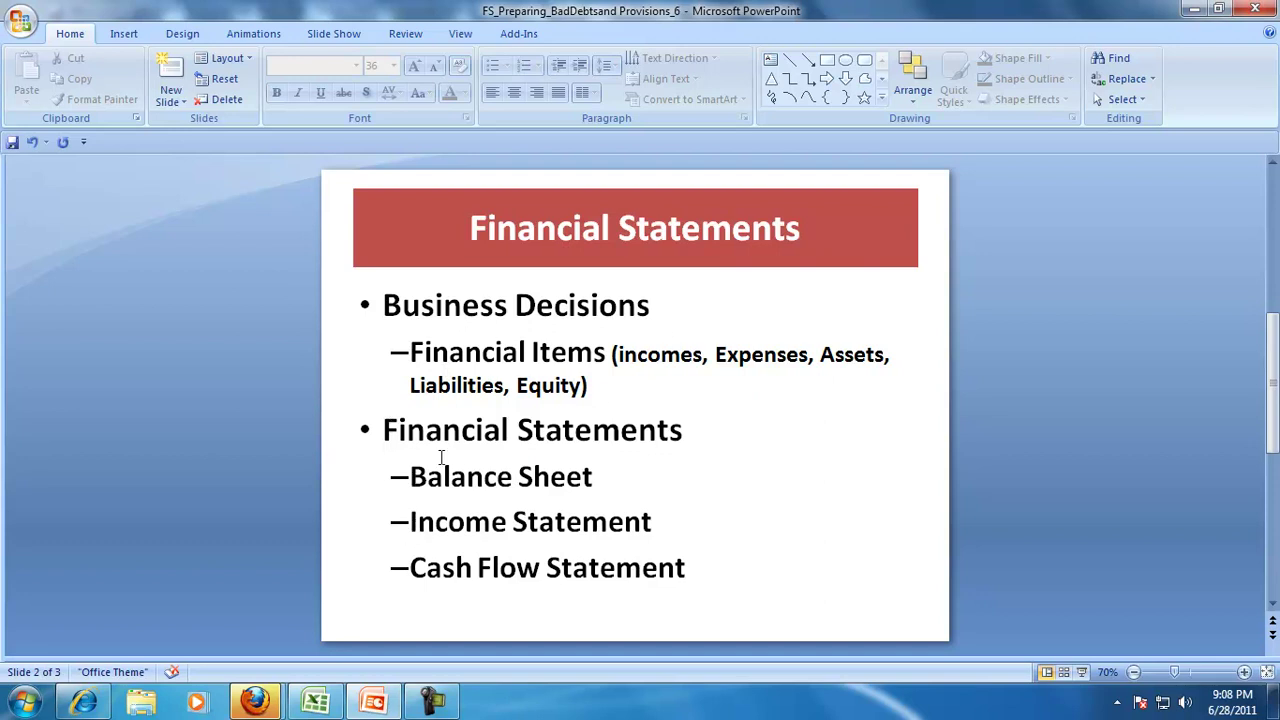
pyautogui.click(505, 520)
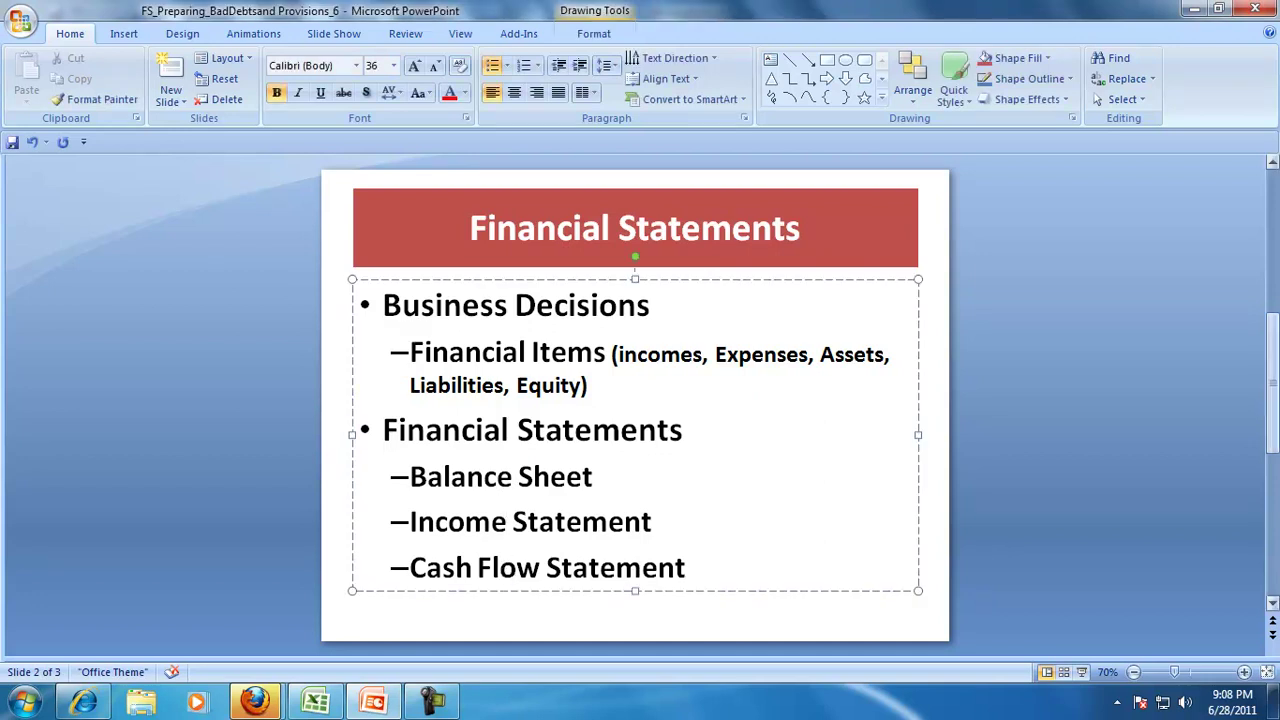
pyautogui.click(1273, 512)
pyautogui.click(493, 303)
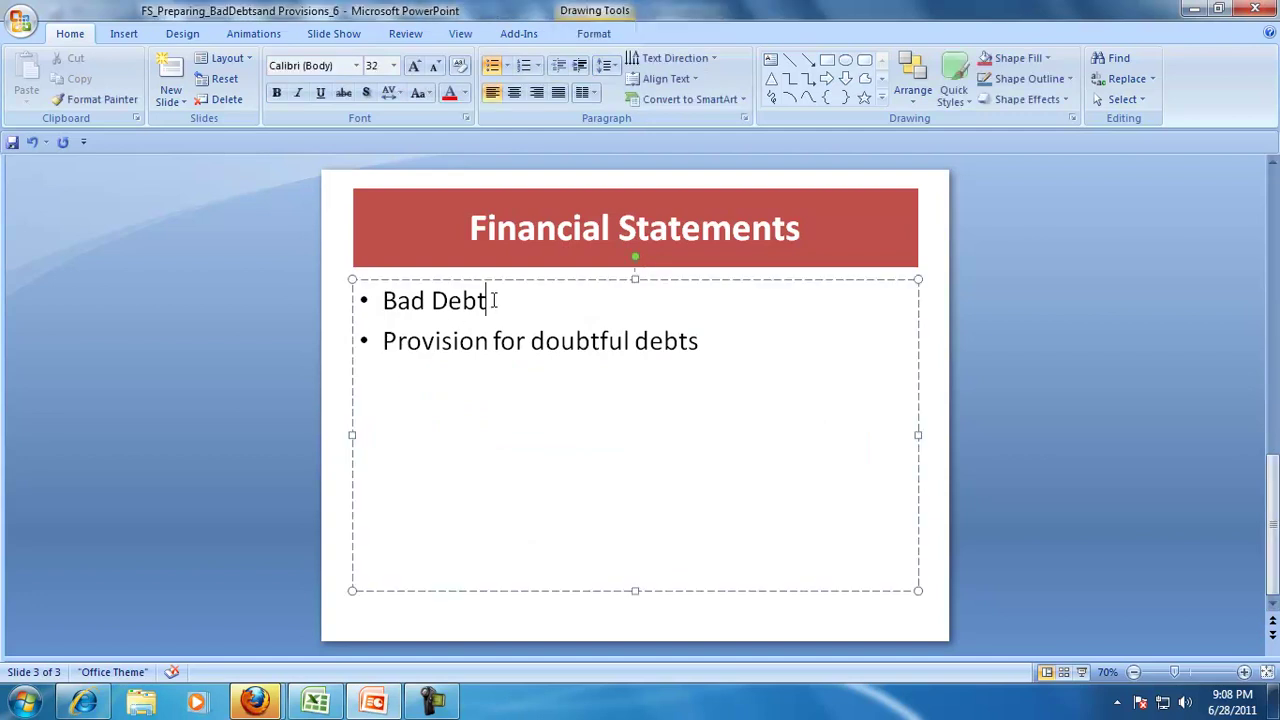
pyautogui.press('Return')
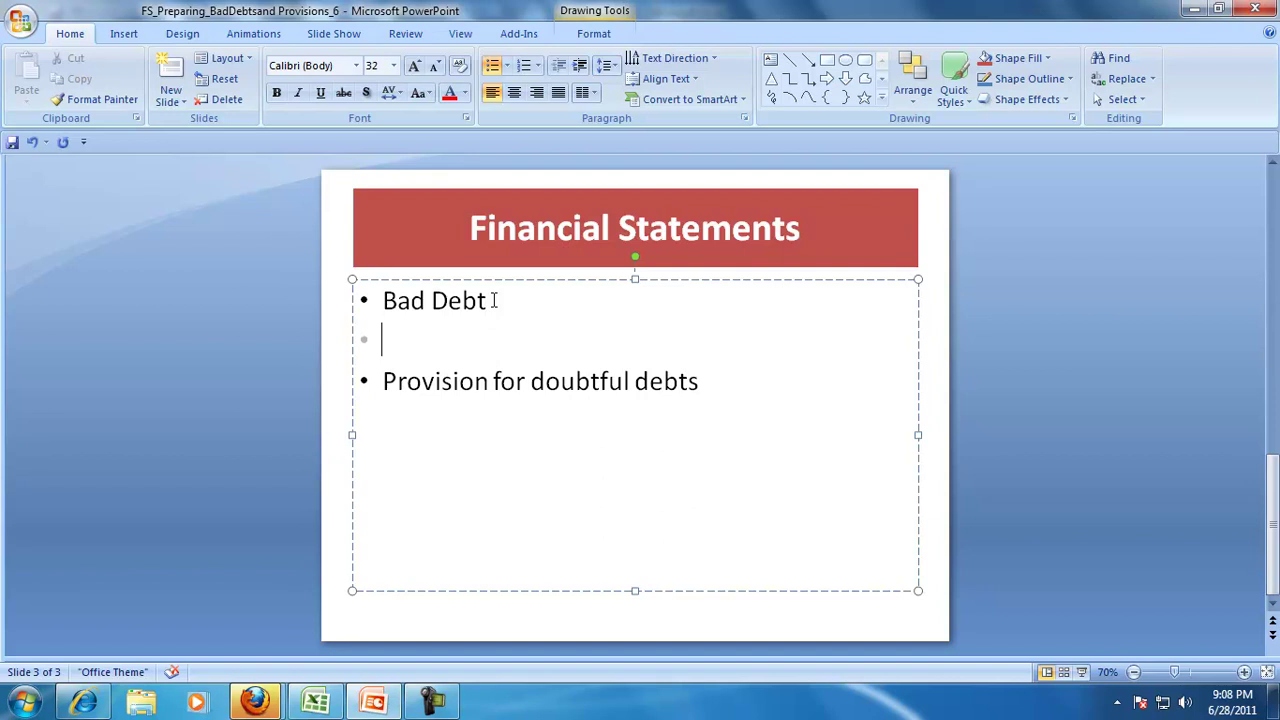
pyautogui.click(577, 75)
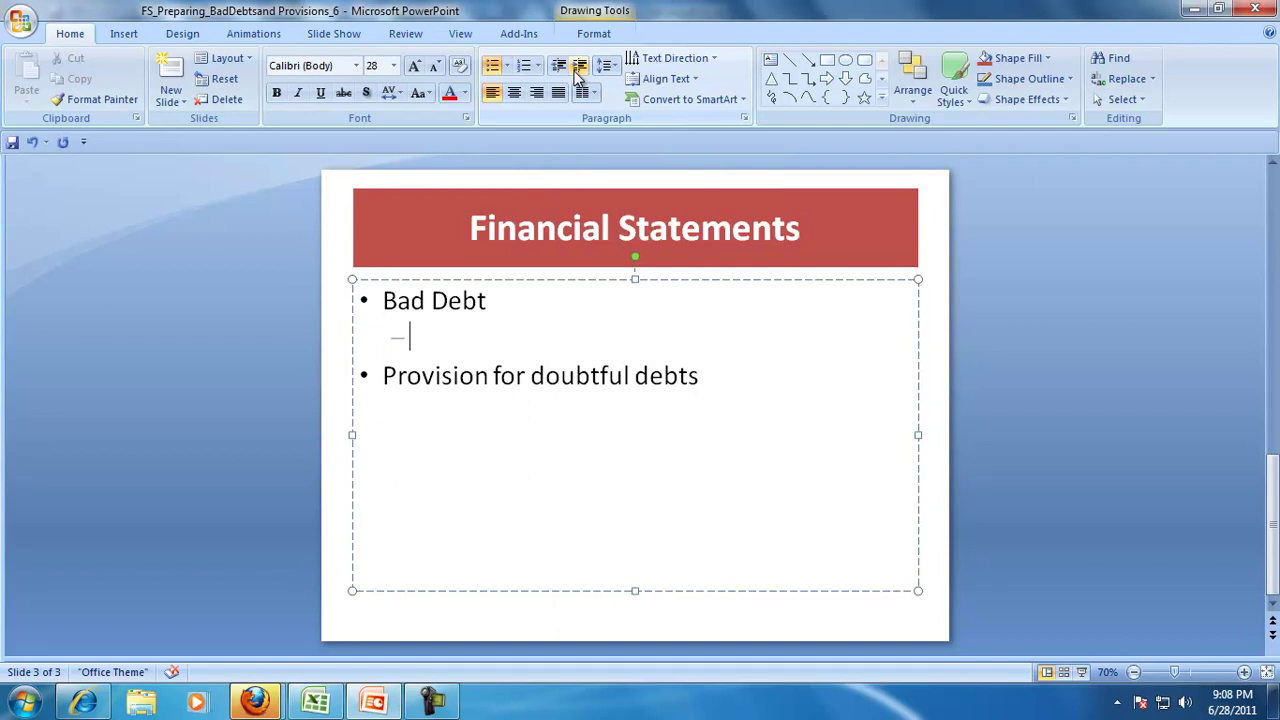
pyautogui.write('Loss due to th')
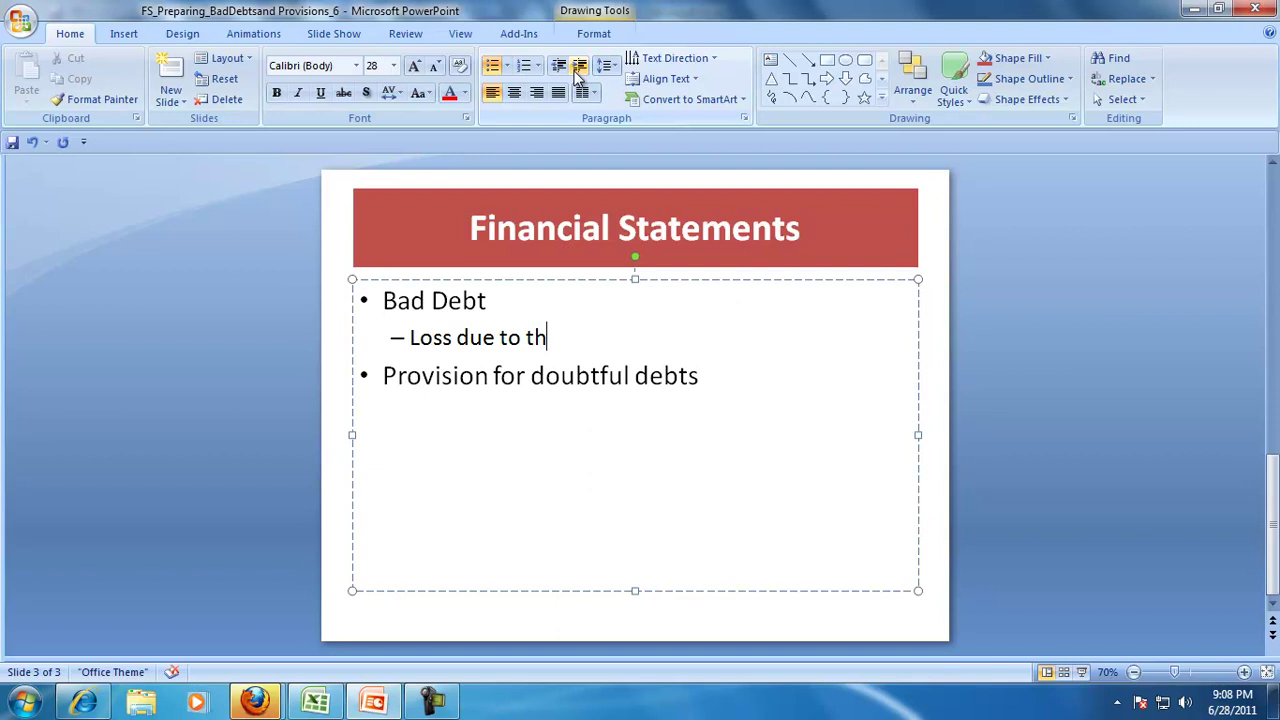
pyautogui.write('e inspo')
pyautogui.press('BackSpace')
pyautogui.press('BackSpace')
pyautogui.write('olvency of the')
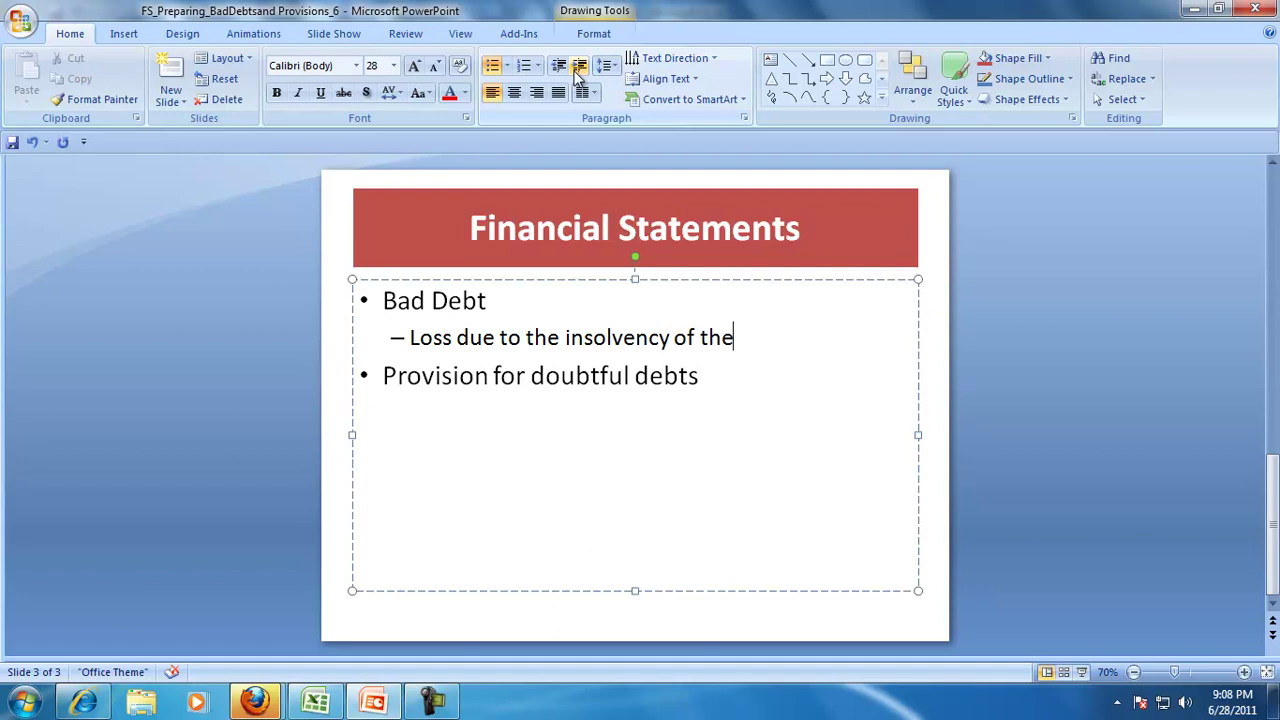
pyautogui.write(' debtors')
# Add a second sub-bullet under Bad Debt reading "Debtors will reduce"
pyautogui.press('Return')
pyautogui.write('D')
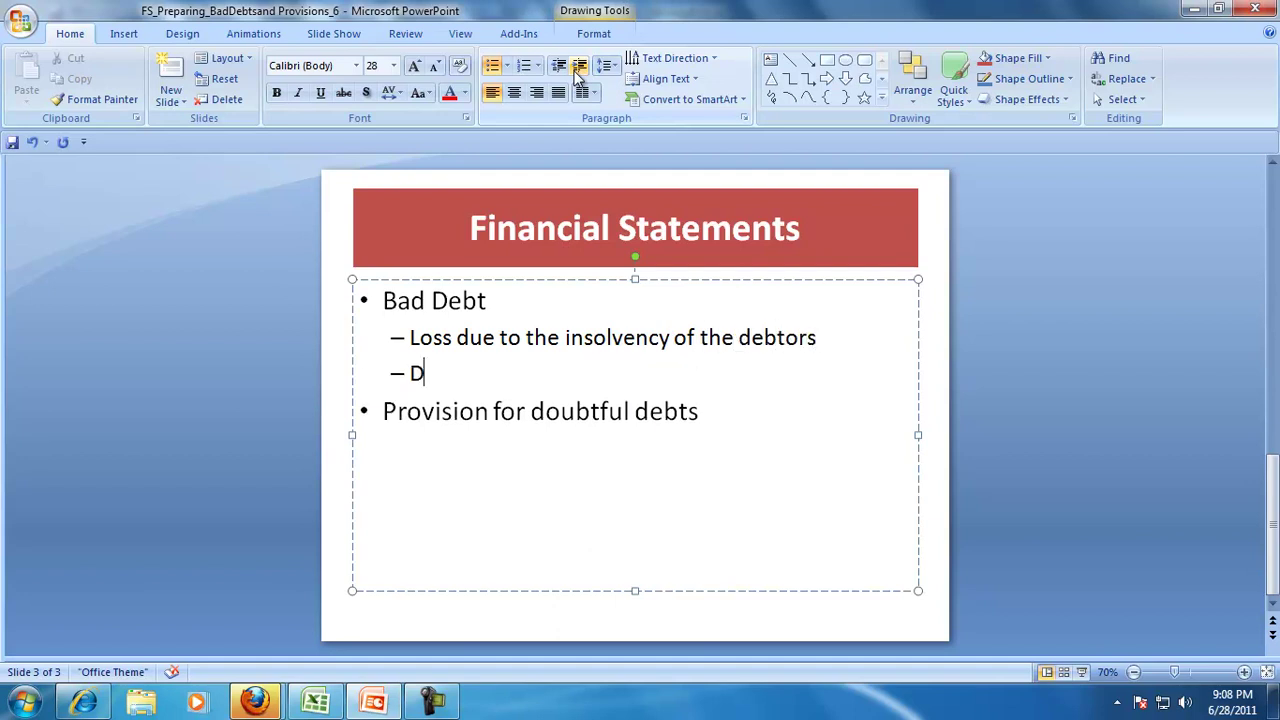
pyautogui.write('ebtors will re')
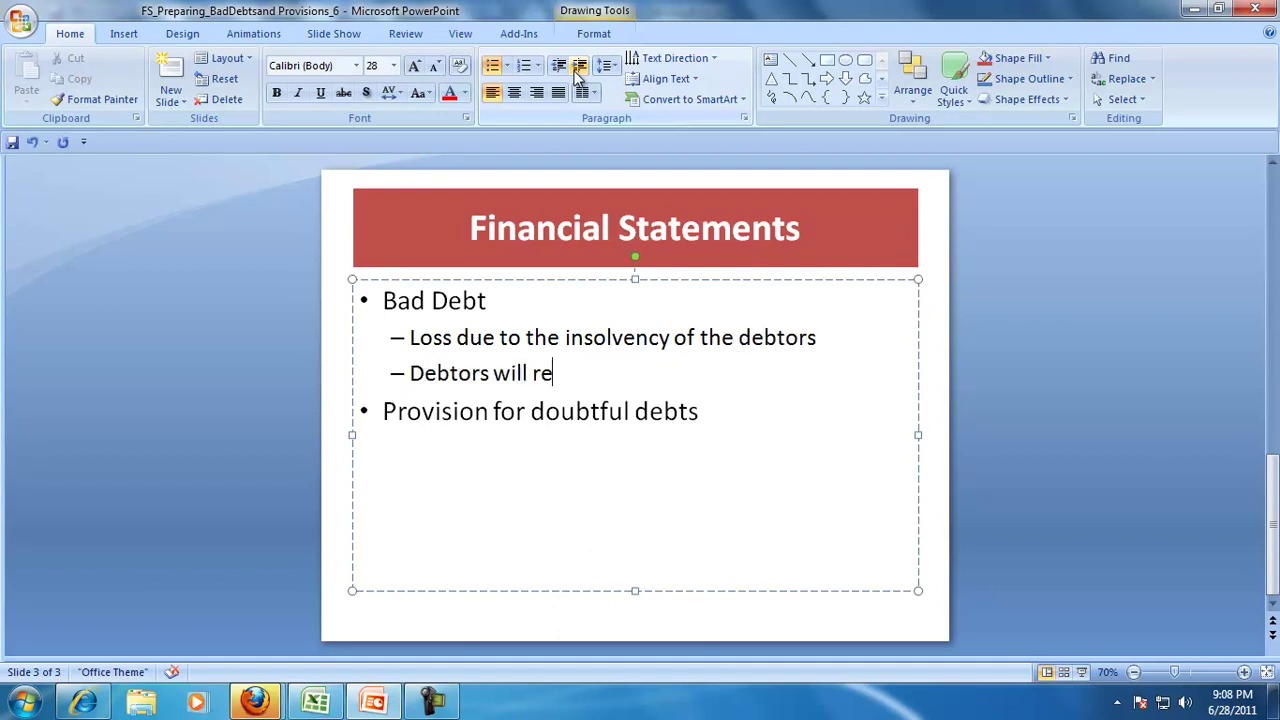
pyautogui.write('duce')
# Add a third sub-bullet under Bad Debt reading "Bad debt will shown in the IS as a loss"
pyautogui.press('Return')
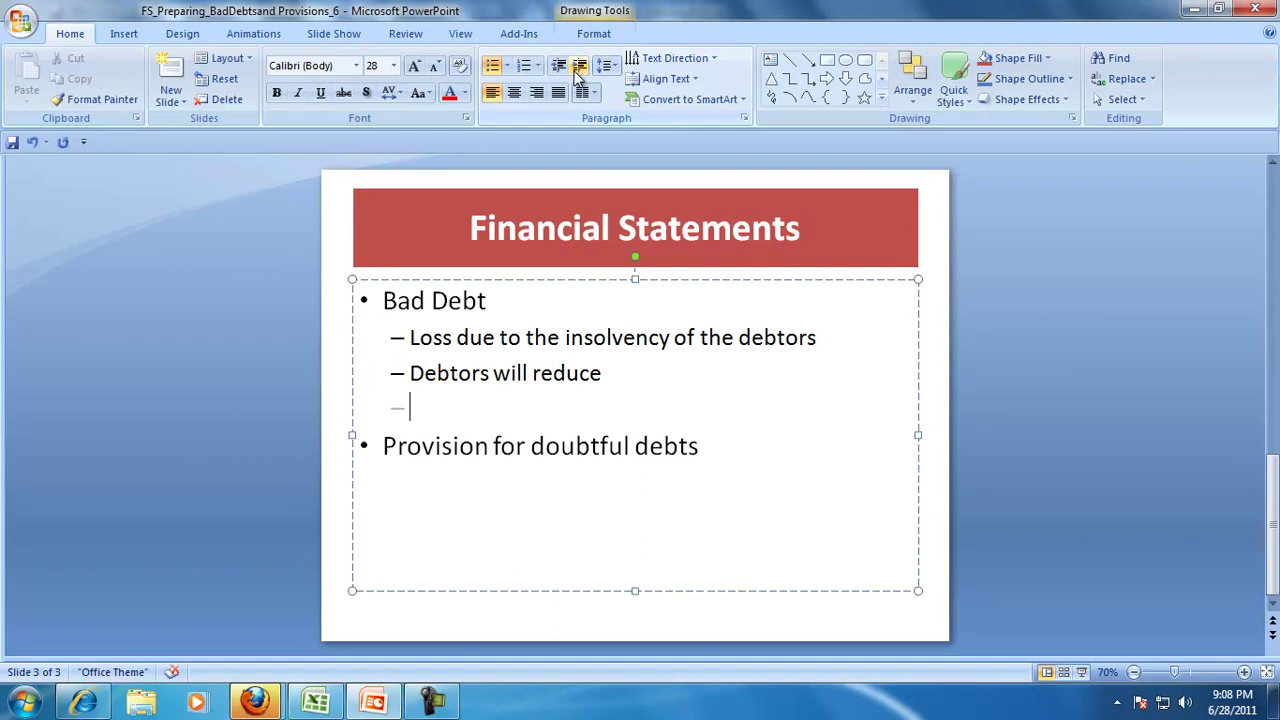
pyautogui.write('Loss wi')
pyautogui.press('BackSpace')
pyautogui.press('BackSpace')
pyautogui.press('BackSpace')
pyautogui.press('BackSpace')
pyautogui.press('BackSpace')
pyautogui.press('BackSpace')
pyautogui.write('Bad debt will shown')
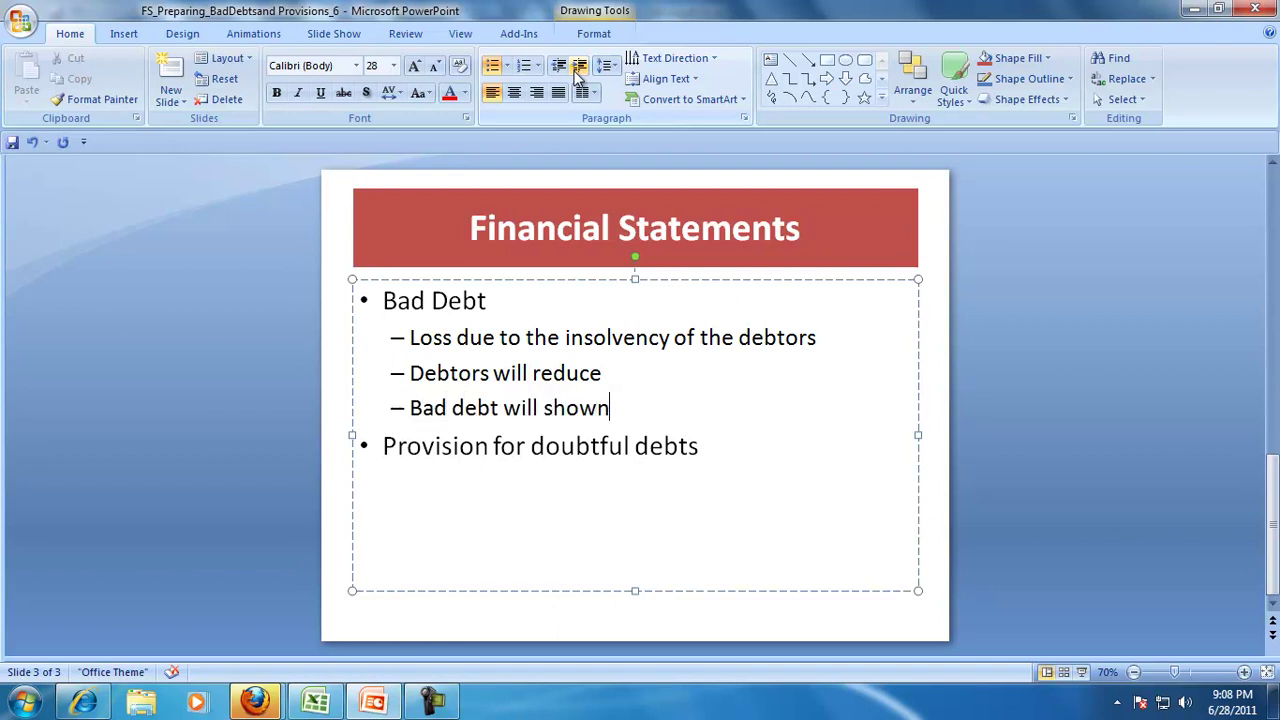
pyautogui.write(' in the IS as a loss')
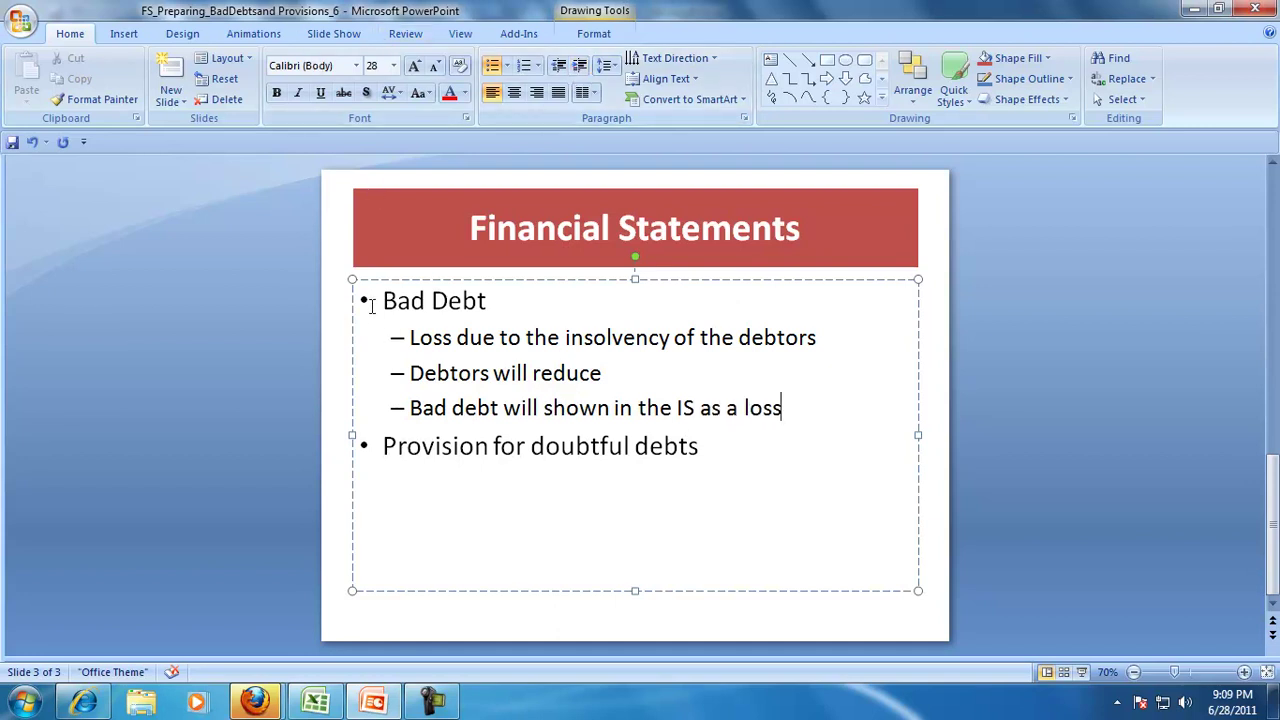
# Make the "Bad Debt" heading bullet bold
pyautogui.moveTo(371, 306); pyautogui.dragTo(488, 304)
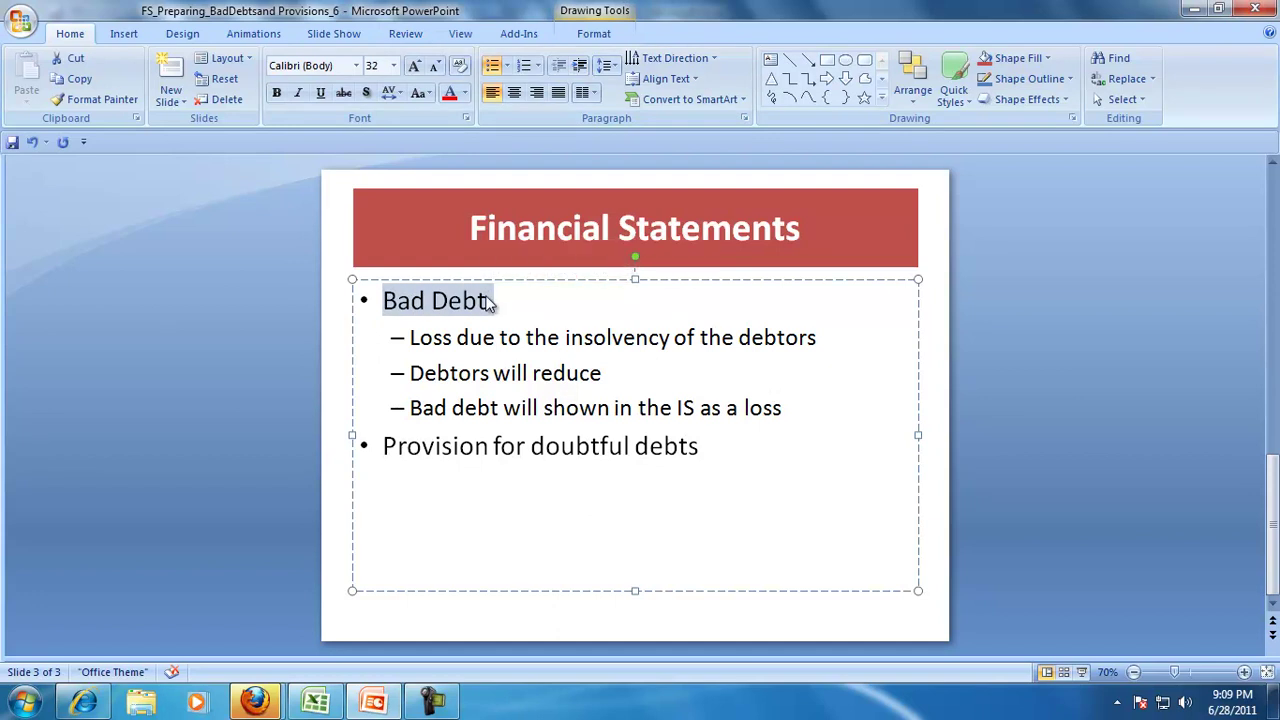
pyautogui.hotkey('ctrl', 'b')
pyautogui.click(560, 446)
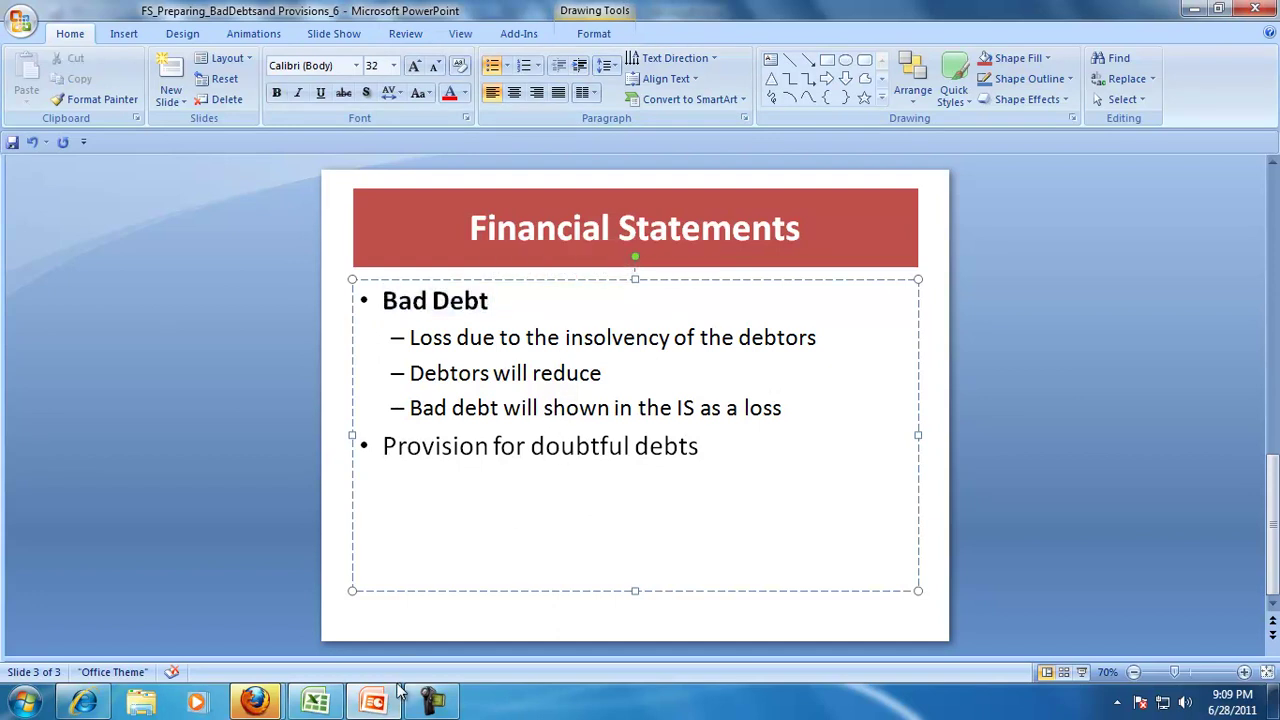
# Switch to the FS_Provisions_6 workbook in Excel and review the transactions list and the IS and CFS sections of the WithBdebts sheet
pyautogui.click(315, 705)
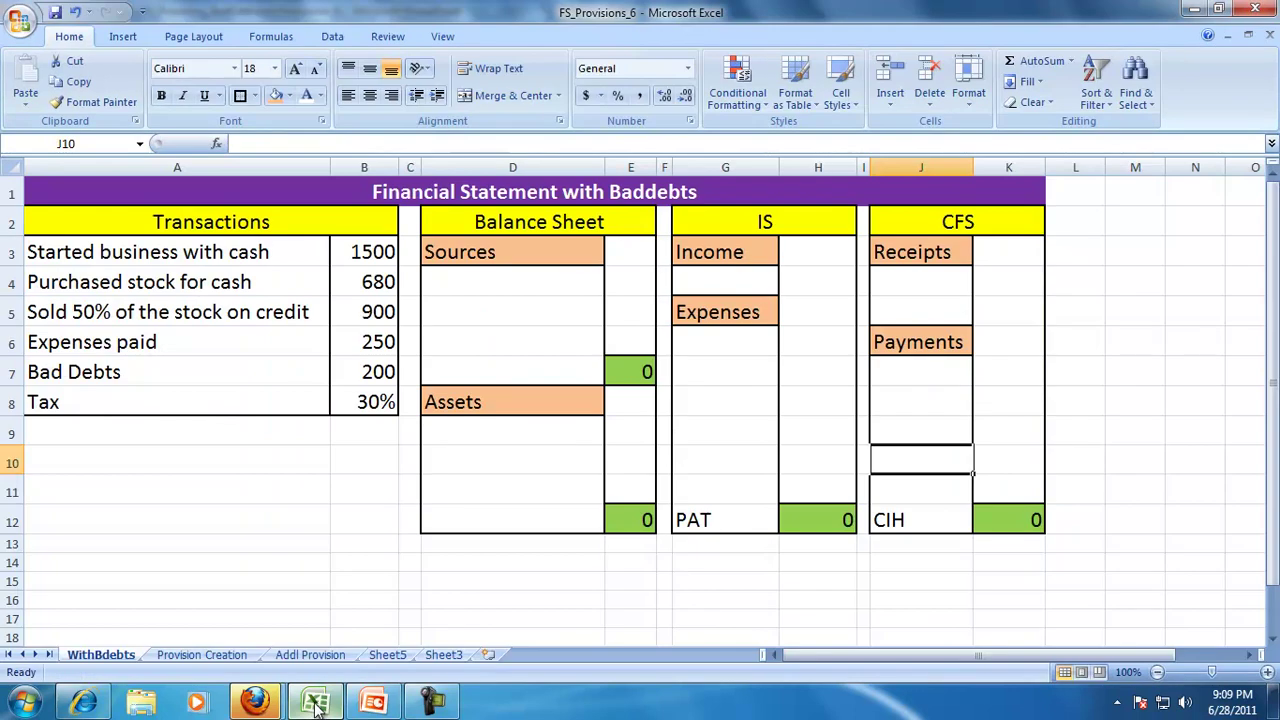
pyautogui.moveTo(86, 255); pyautogui.dragTo(86, 372)
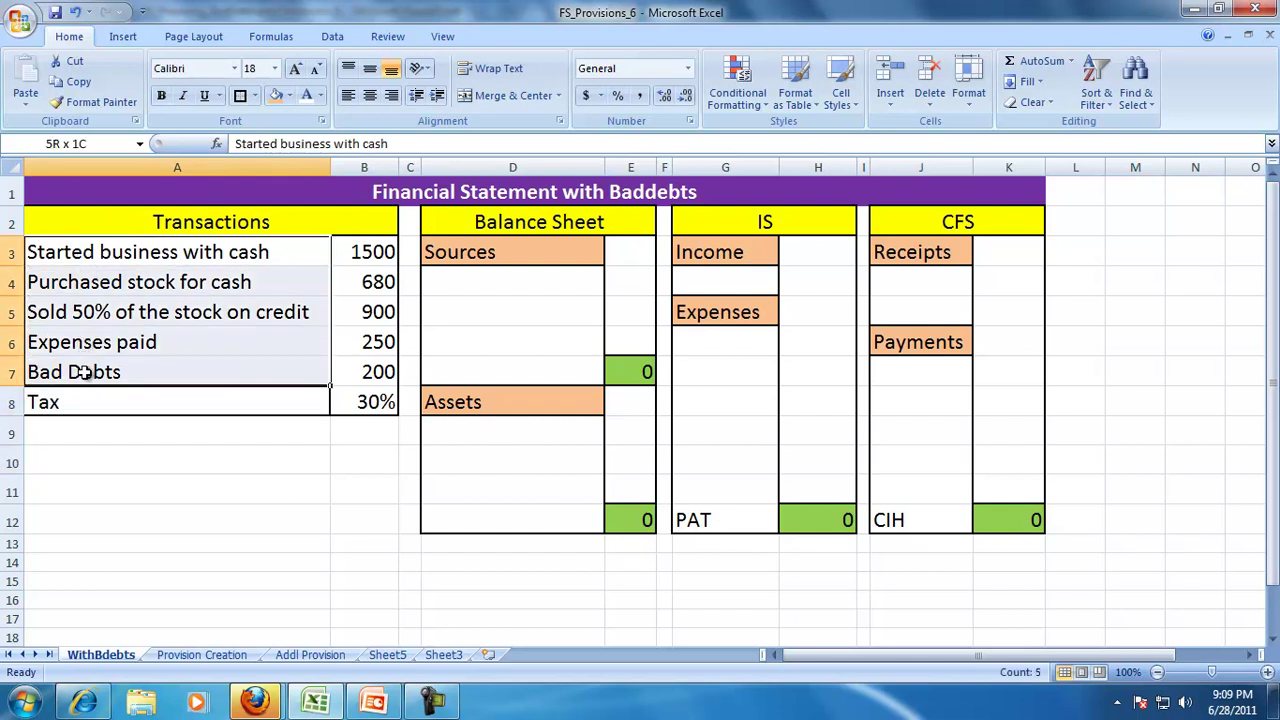
pyautogui.click(86, 372)
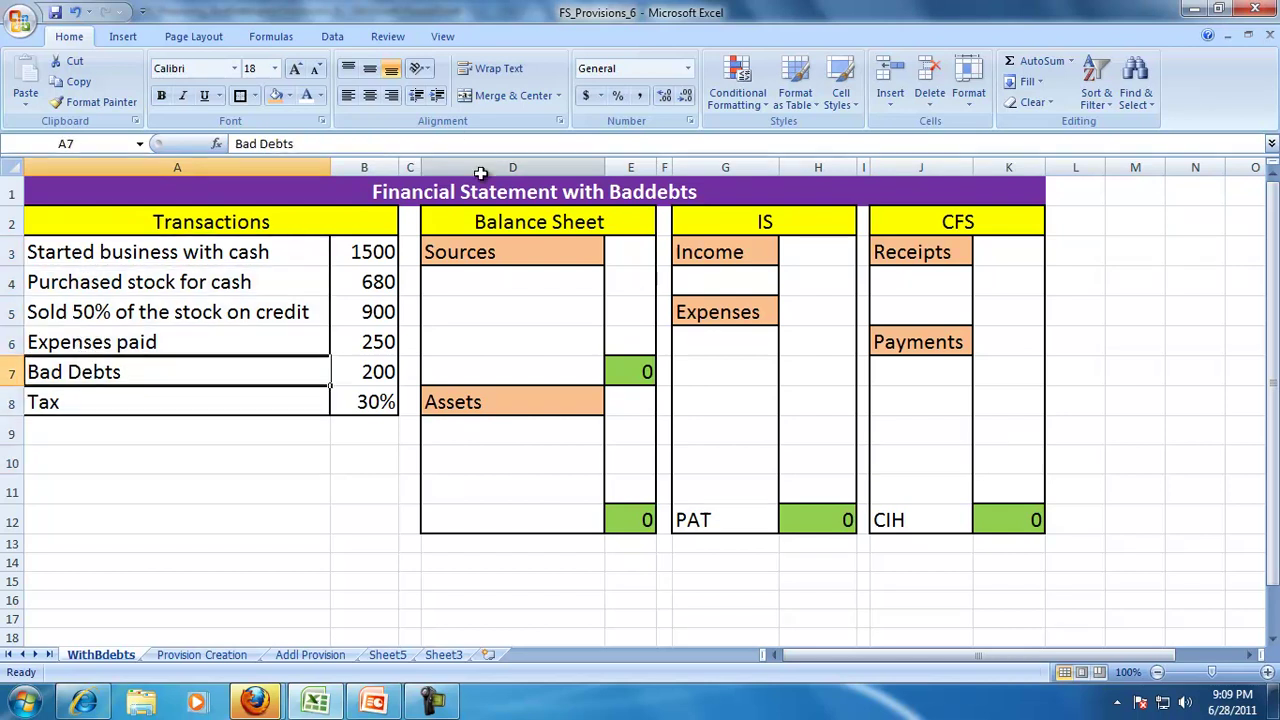
pyautogui.click(734, 216)
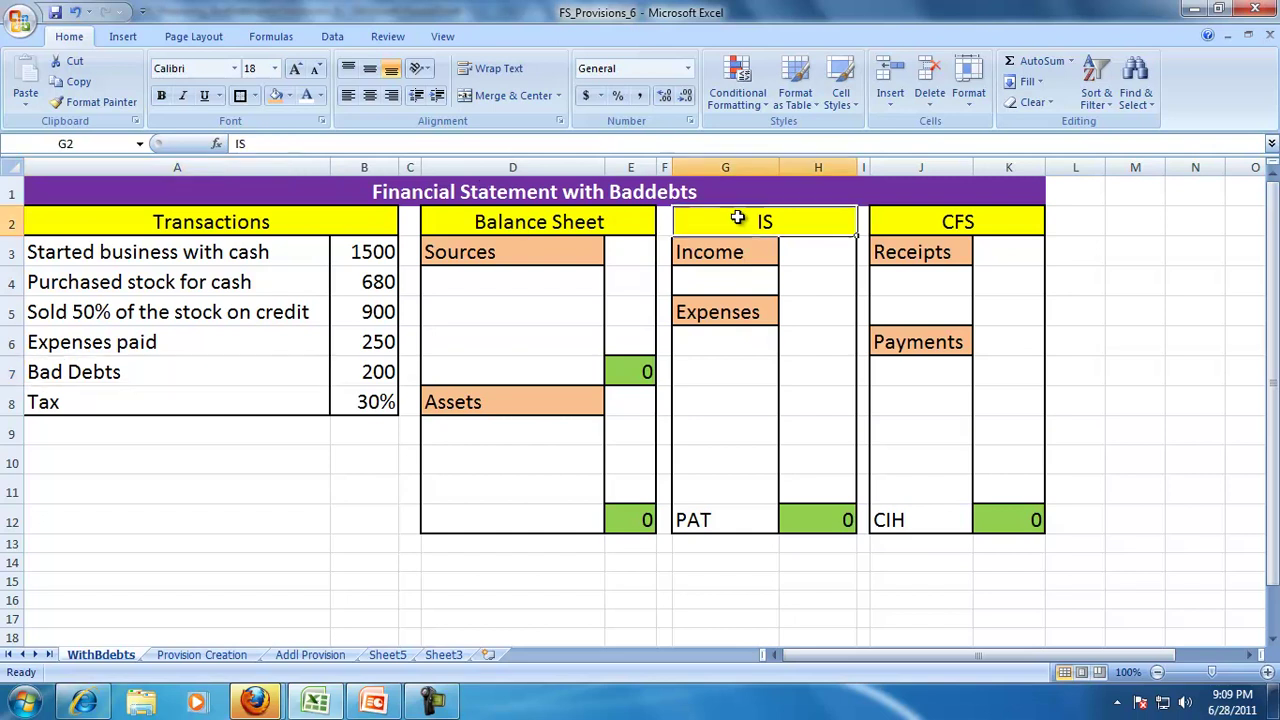
pyautogui.click(929, 225)
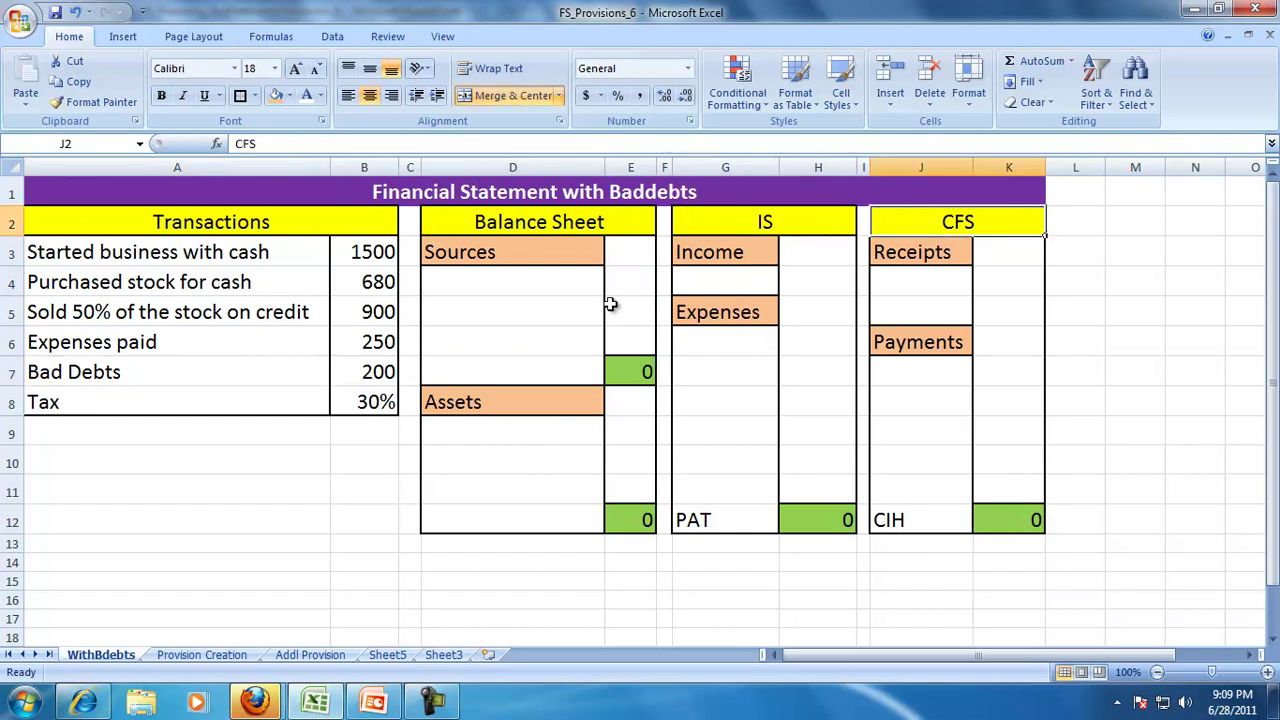
# Enter Capital in D4 under the balance sheet's Sources and link its amount in E4 to the starting cash in B3
pyautogui.click(510, 280)
pyautogui.write('Capital')
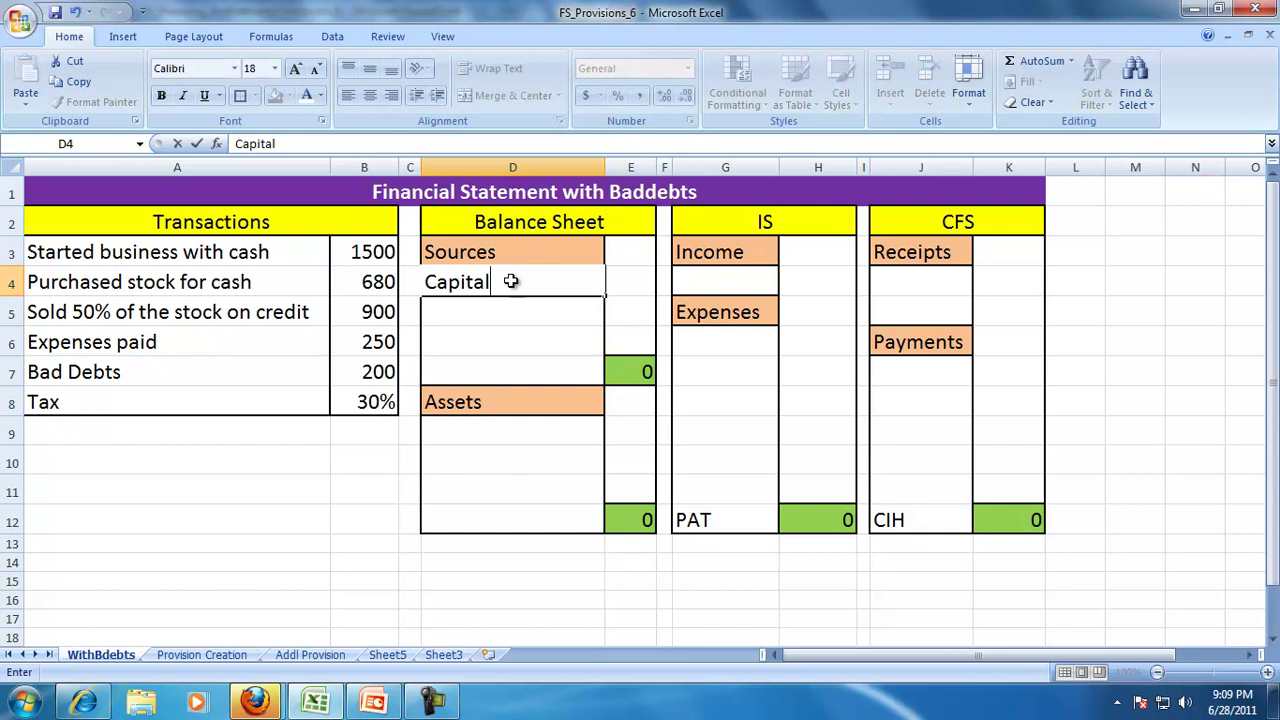
pyautogui.press('Tab')
pyautogui.write('=')
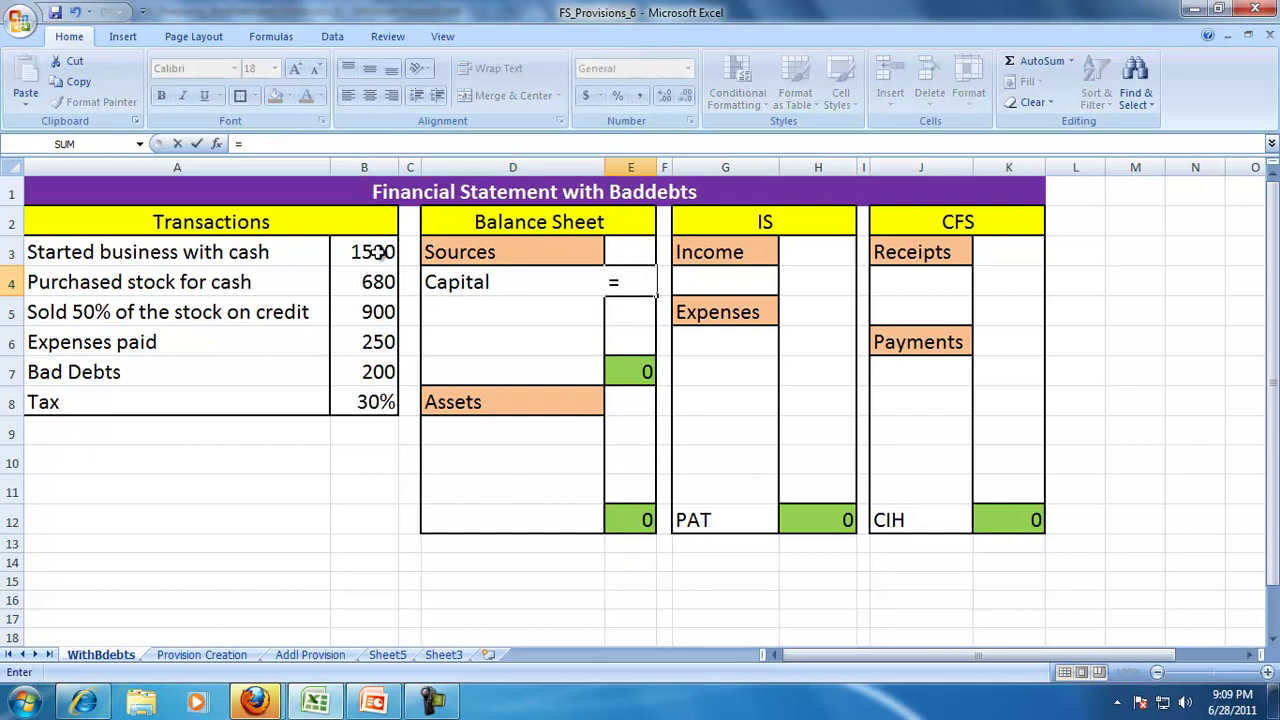
pyautogui.click(370, 251)
pyautogui.press('Return')
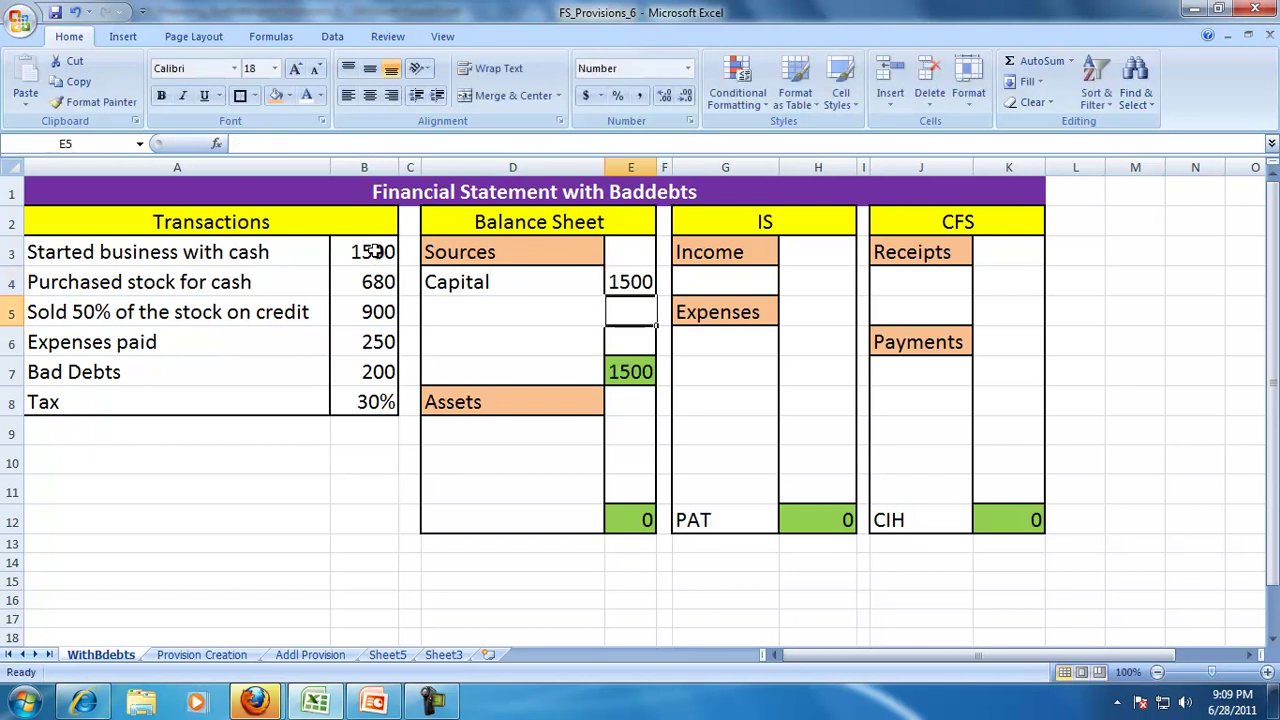
# Enter "Capita" in J4 under the cash flow statement's Receipts and link its amount in K4 to B3
pyautogui.click(916, 293)
pyautogui.write('Cap')
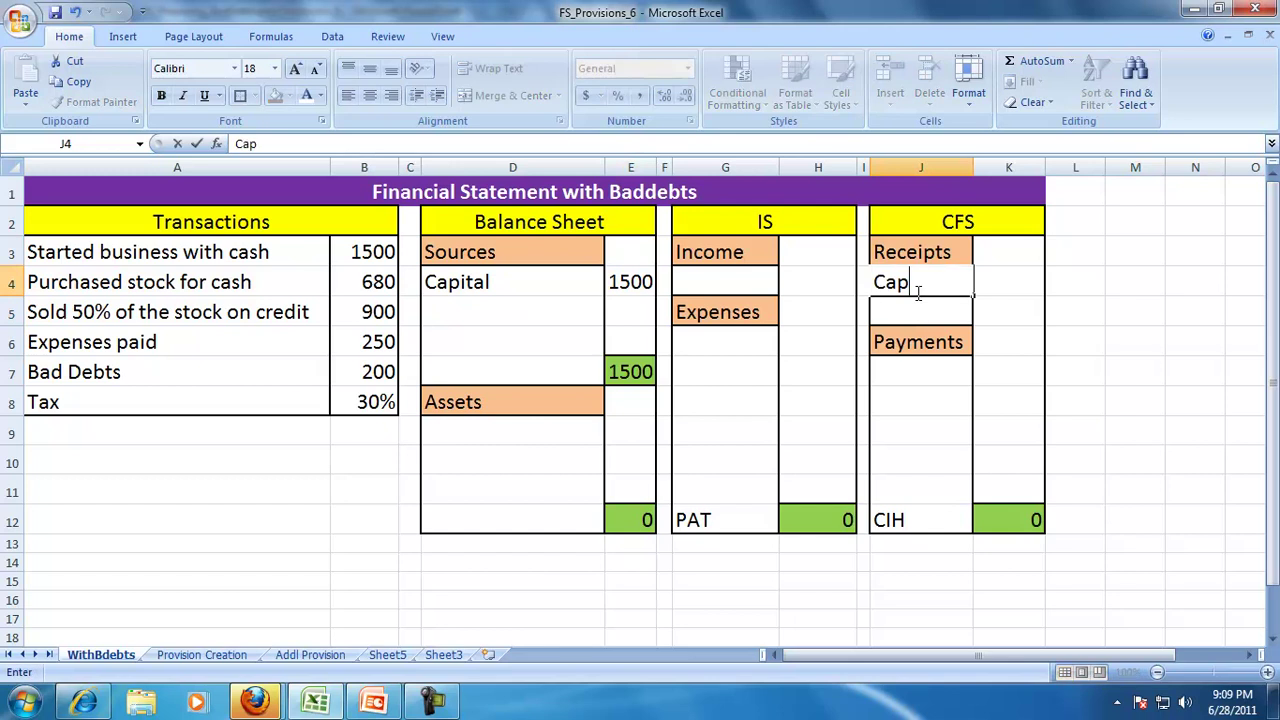
pyautogui.write('ita')
pyautogui.press('Tab')
pyautogui.write('=')
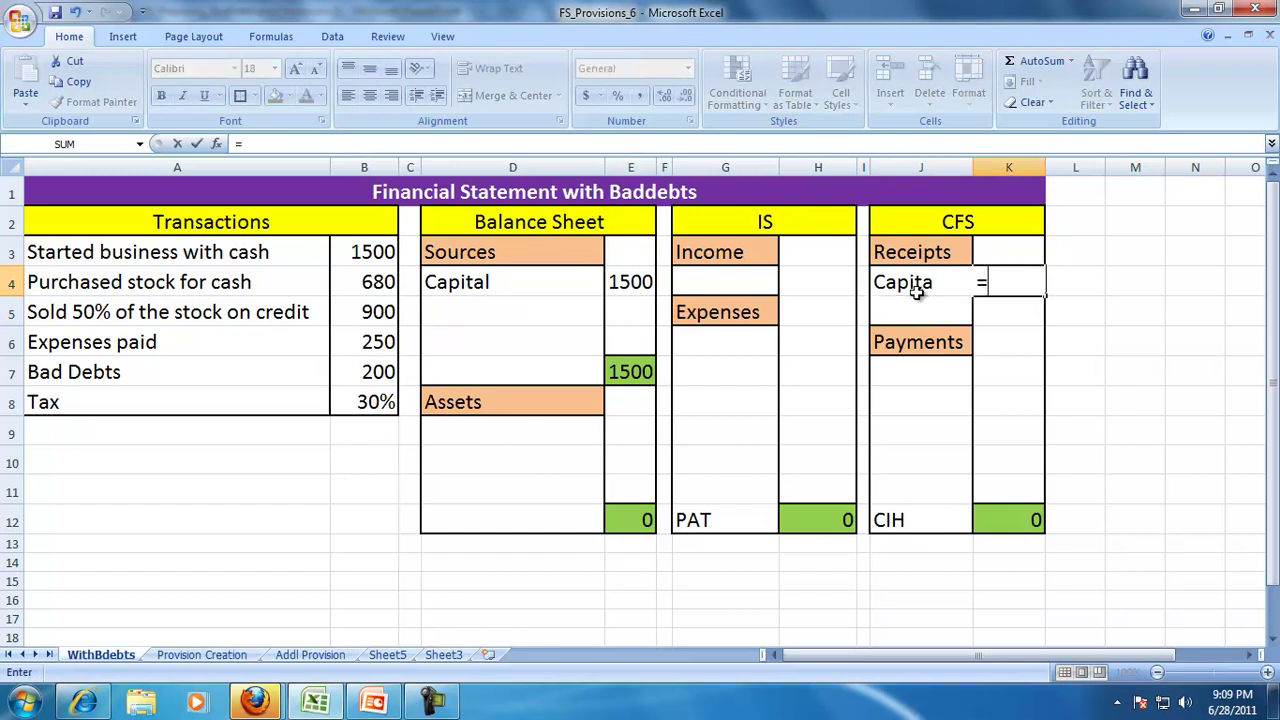
pyautogui.click(352, 252)
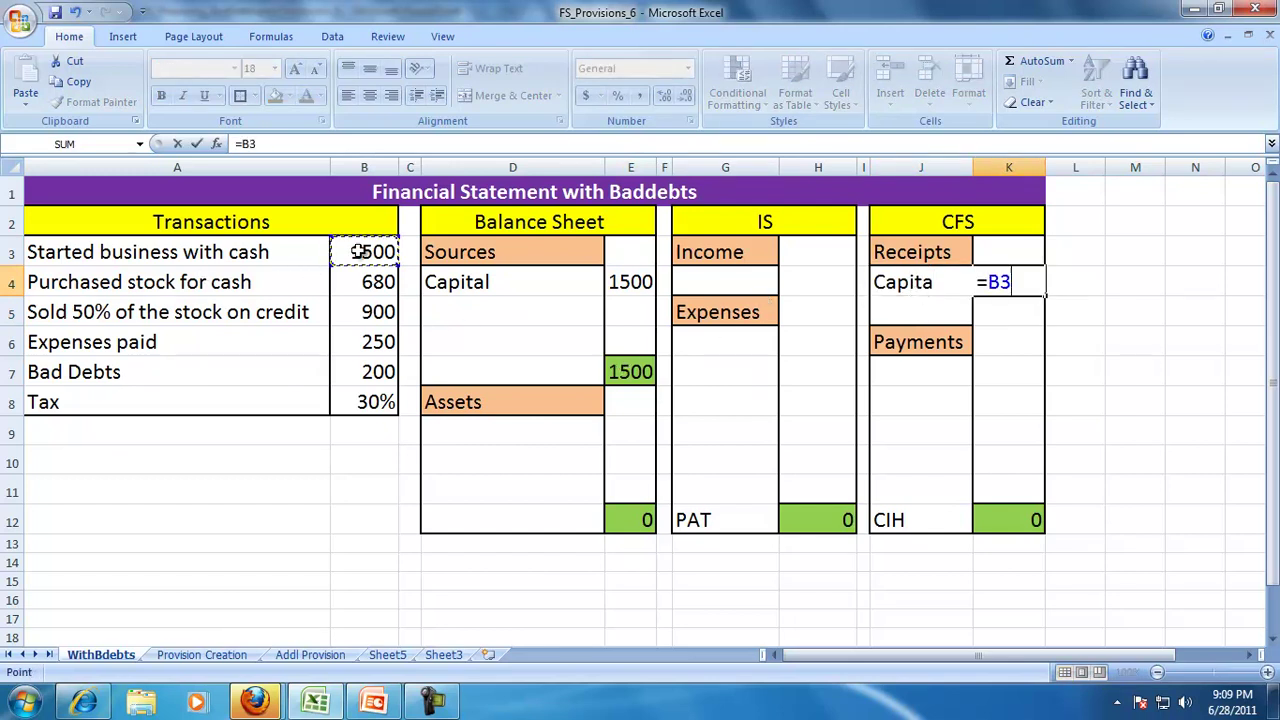
pyautogui.press('Return')
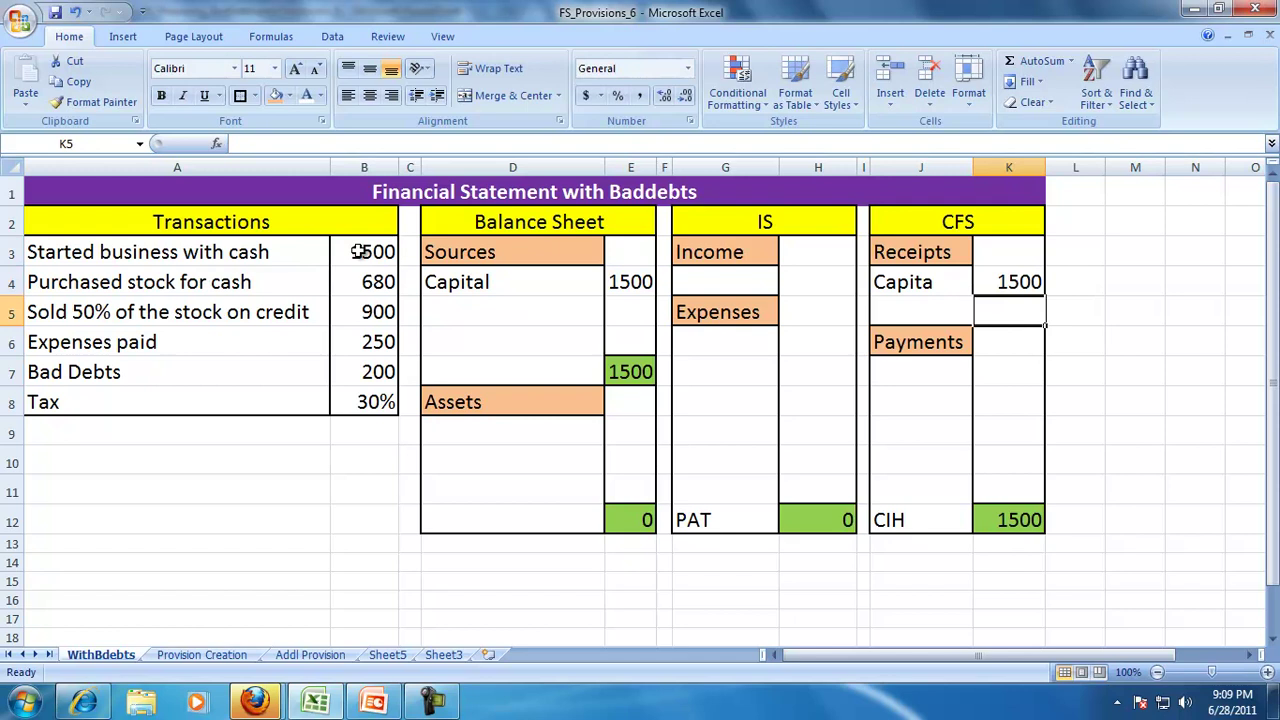
# Record the cash stock purchase under the cash flow statement's Payments: enter Stock in J7 and link K7 to B4
pyautogui.click(185, 290)
pyautogui.click(922, 362)
pyautogui.write('Stock')
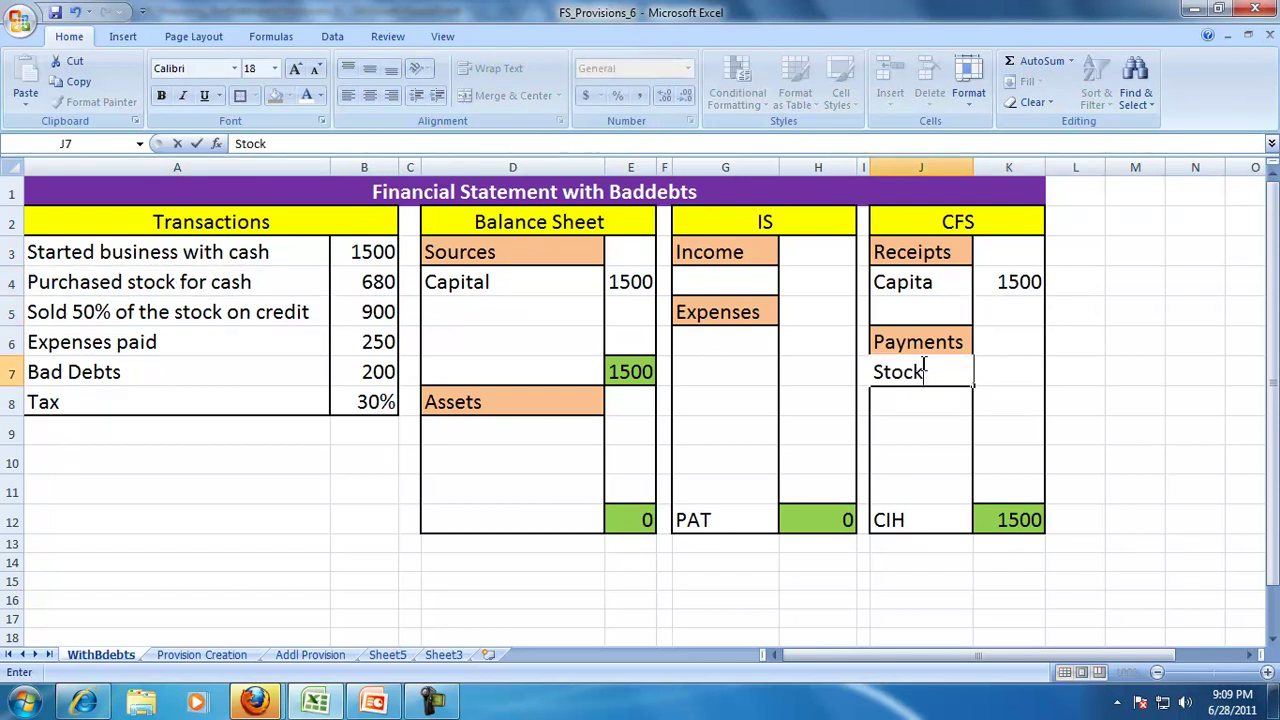
pyautogui.press('Tab')
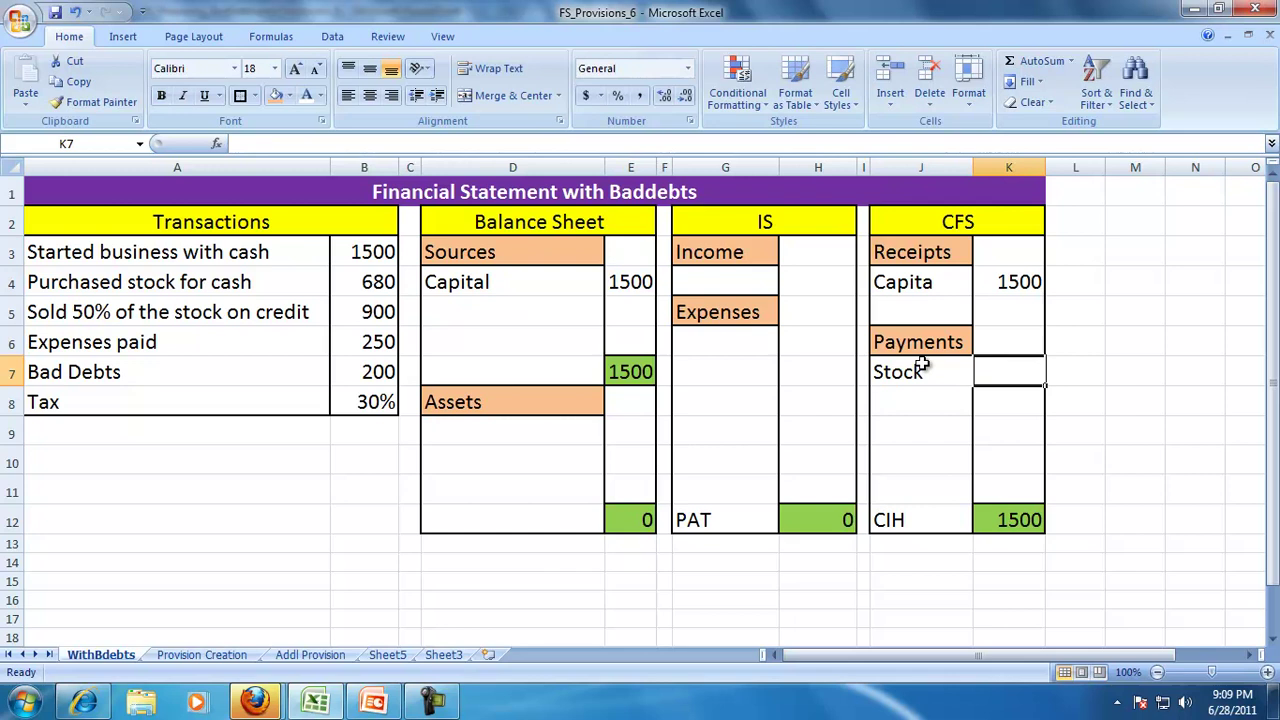
pyautogui.write('=')
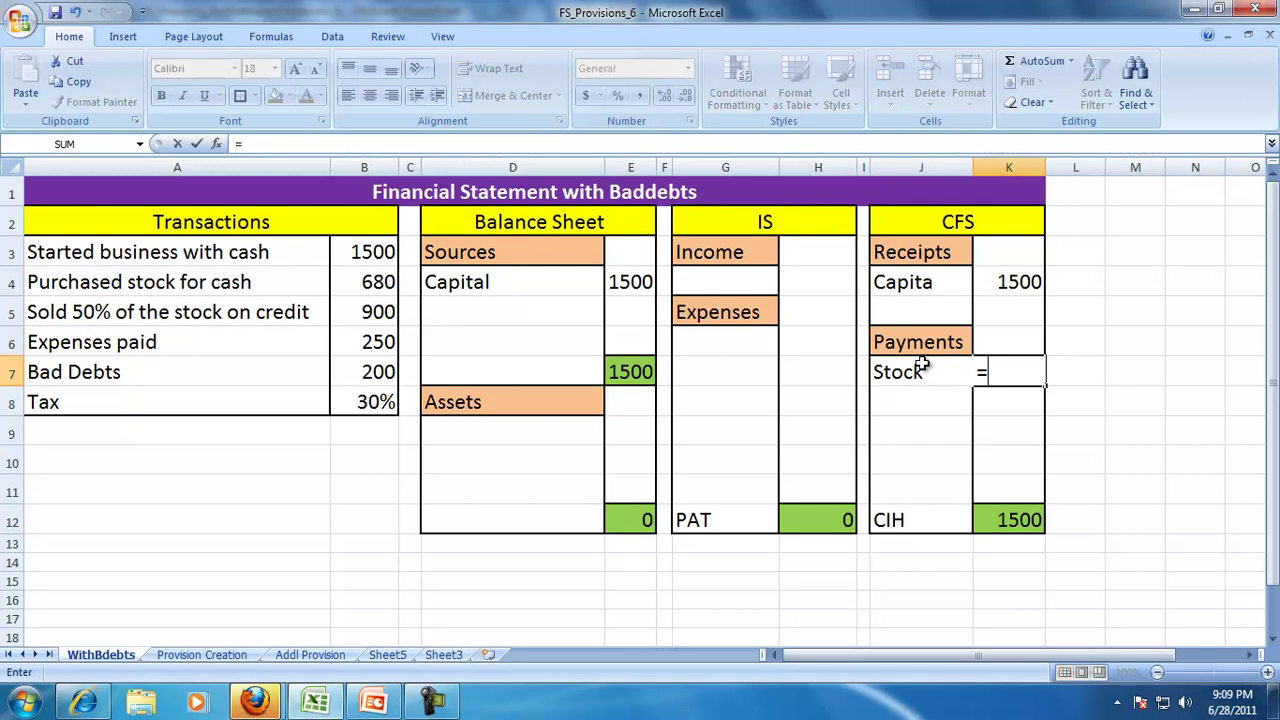
pyautogui.click(328, 282)
pyautogui.click(362, 284)
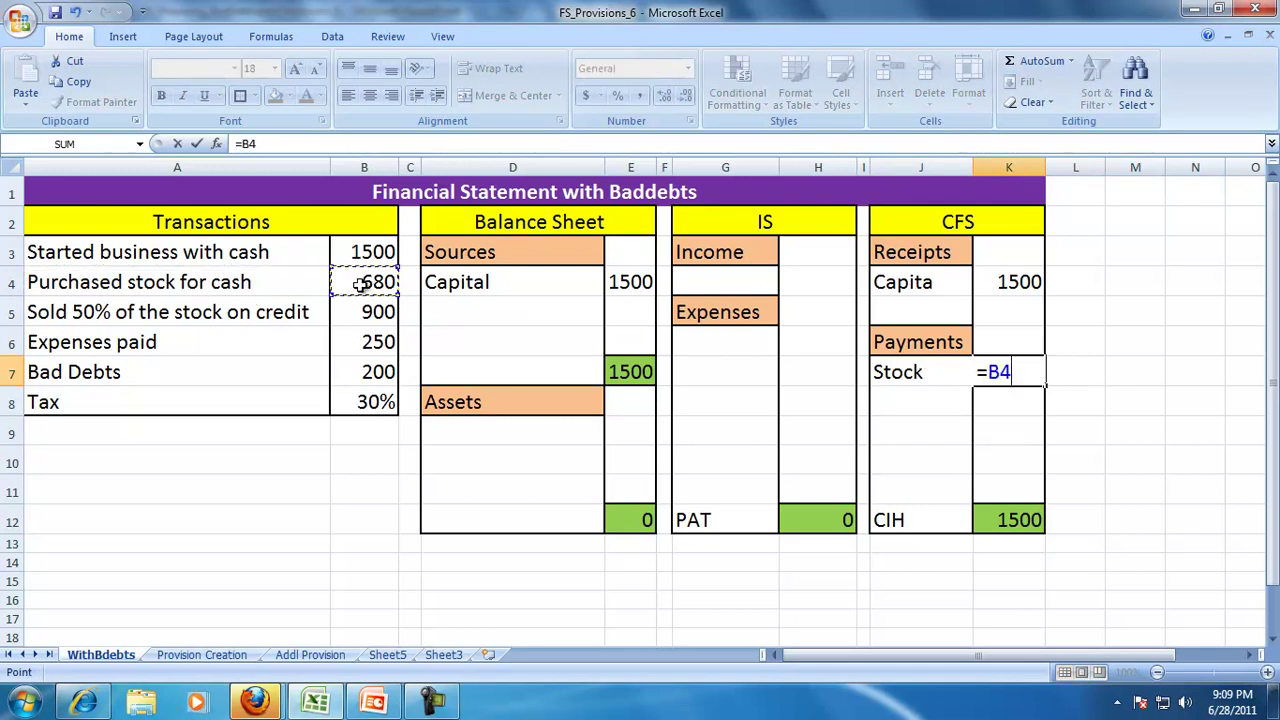
pyautogui.press('Return')
# Enter Stock in D9 under the balance sheet's Assets and link its amount in E9 to B4
pyautogui.click(451, 425)
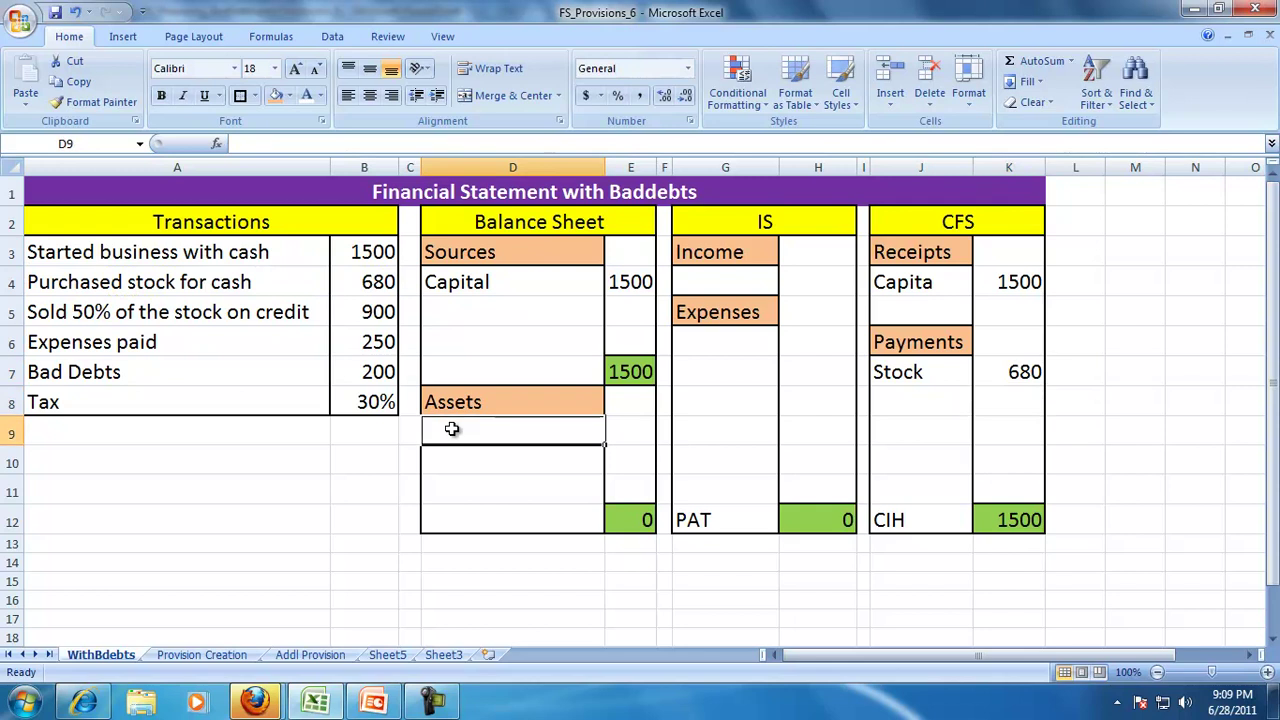
pyautogui.write('Stock')
pyautogui.press('Tab')
pyautogui.write('=')
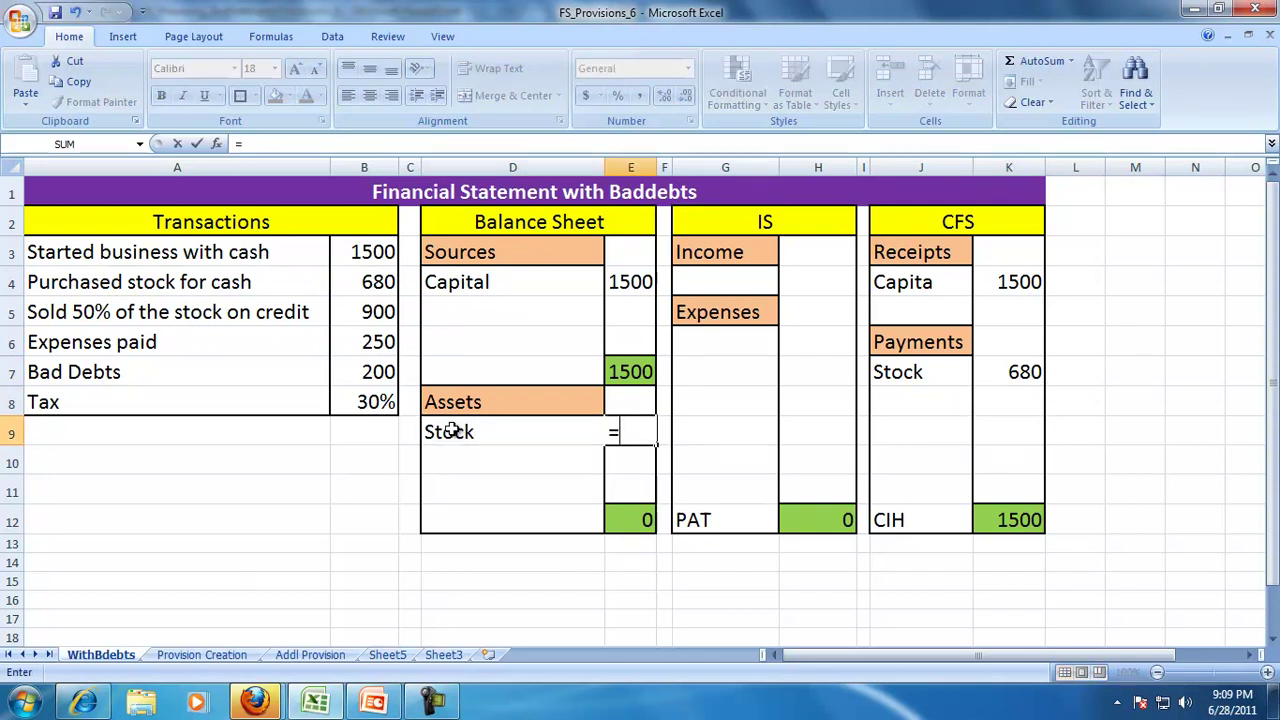
pyautogui.click(348, 281)
pyautogui.press('Return')
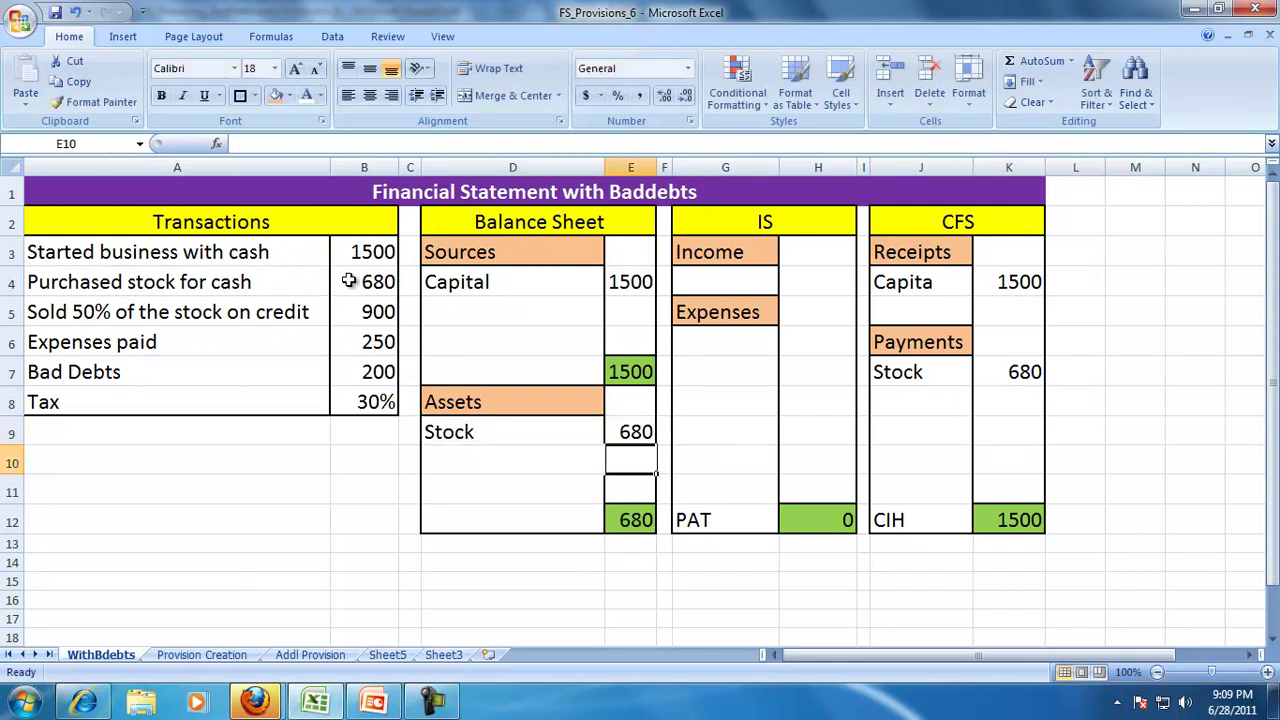
# Record the credit sale under the income statement's Income: enter Sales in G4 and link H4 to B5
pyautogui.click(177, 313)
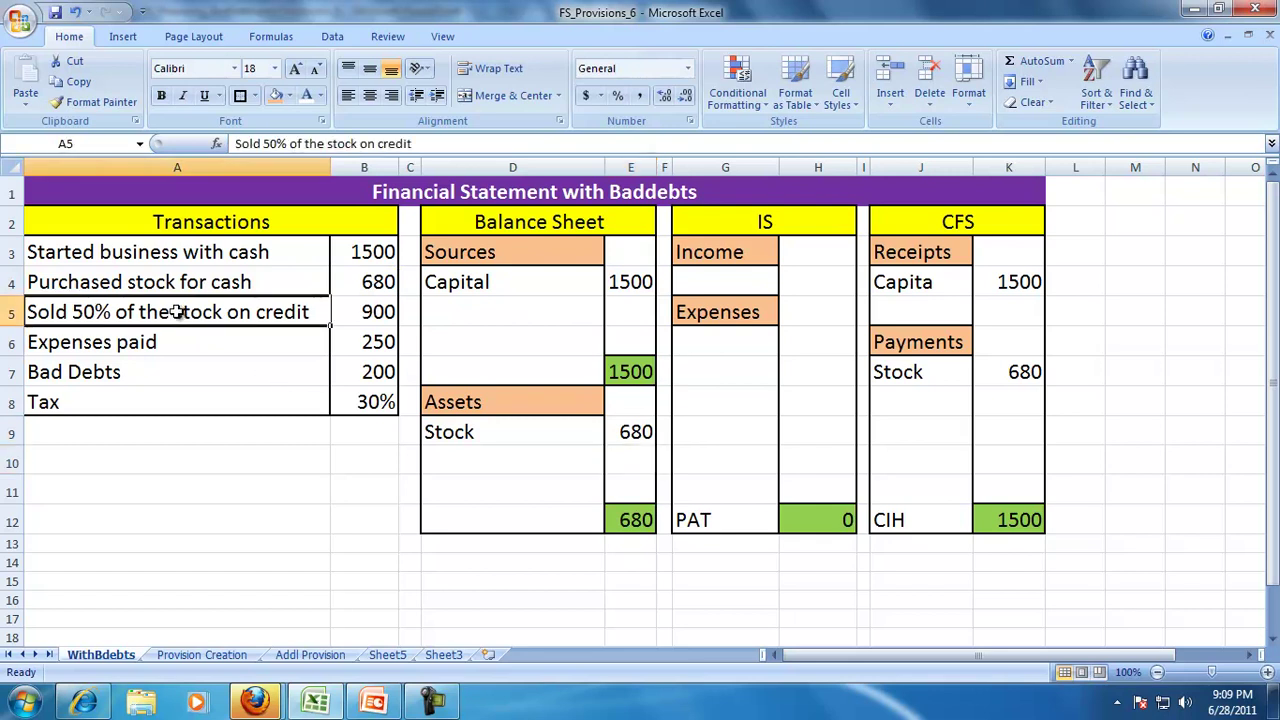
pyautogui.click(379, 317)
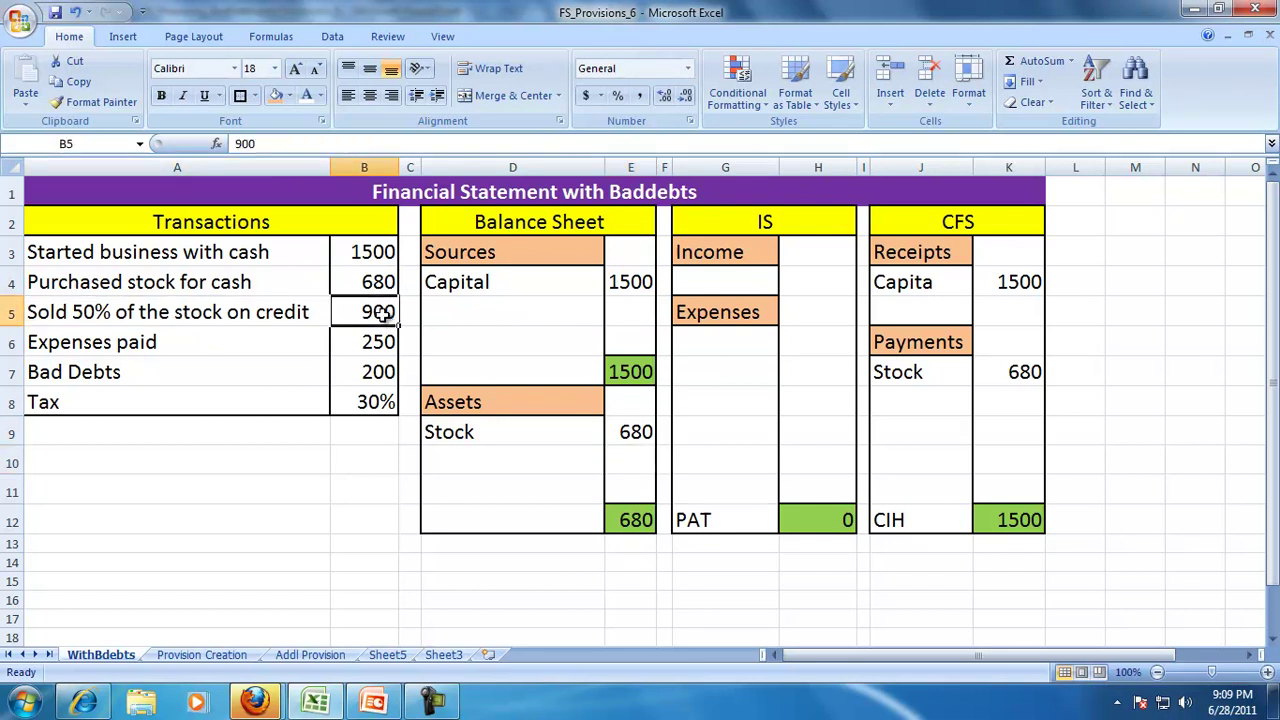
pyautogui.click(720, 286)
pyautogui.write('Sales')
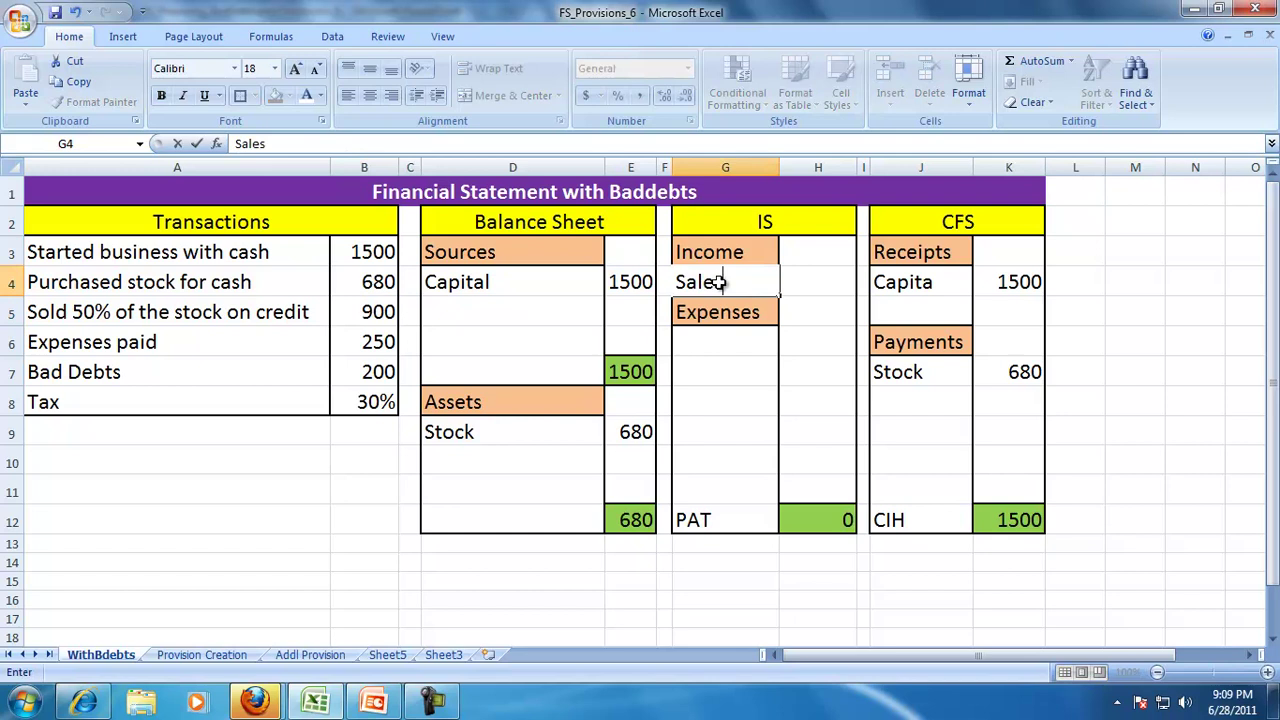
pyautogui.press('Tab')
pyautogui.write('=')
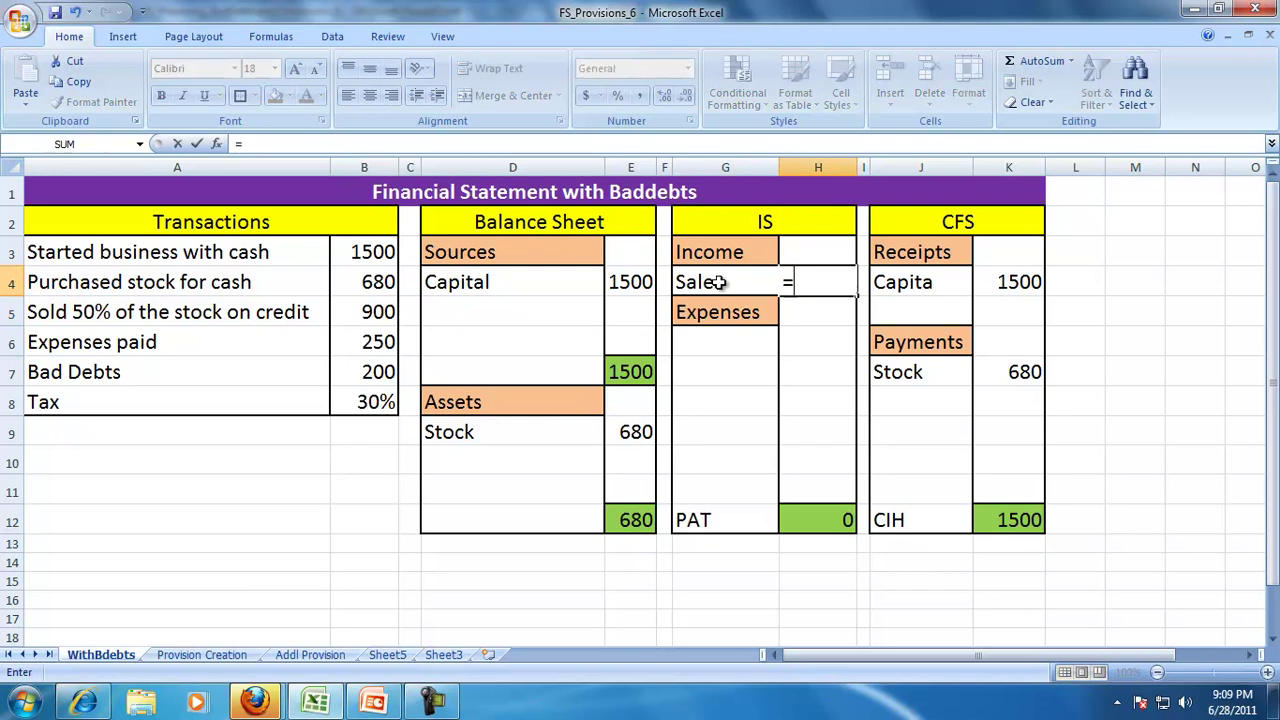
pyautogui.click(390, 312)
pyautogui.press('Return')
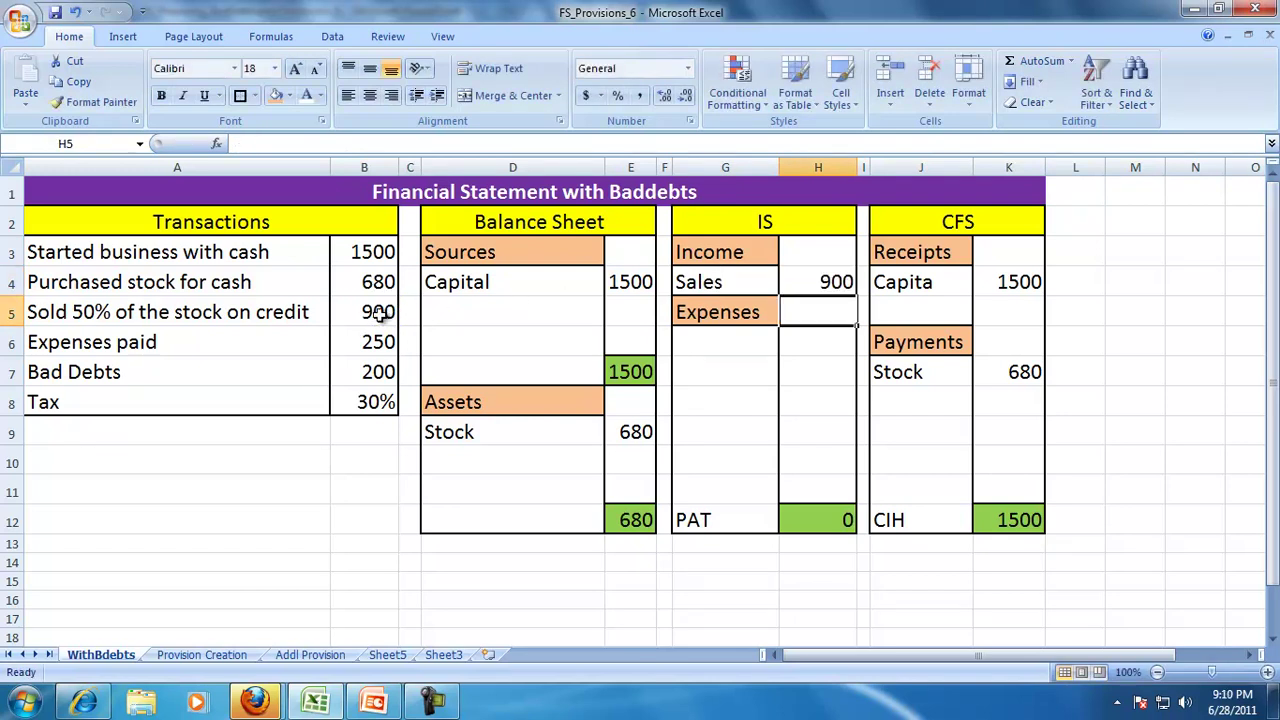
# Enter Debtors in D10 under the balance sheet's Assets and link its amount in E10 to the sales in H4
pyautogui.click(502, 456)
pyautogui.write('Debtors')
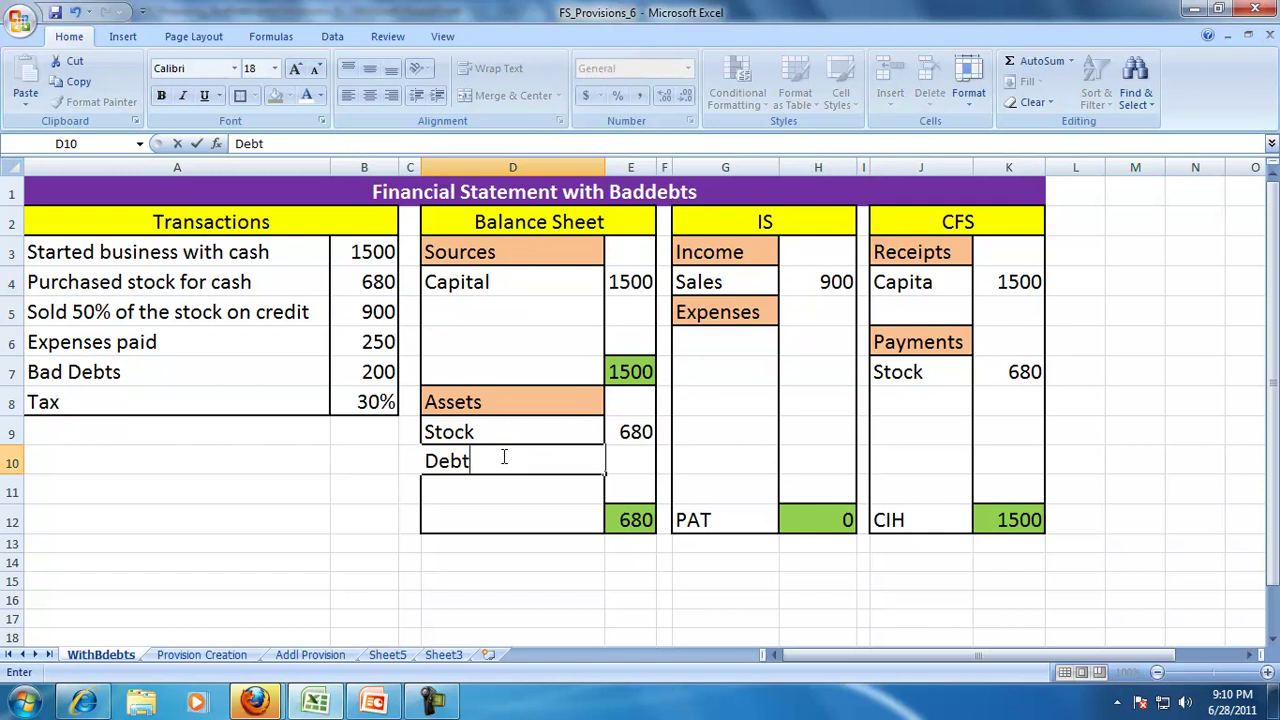
pyautogui.press('Tab')
pyautogui.write('=')
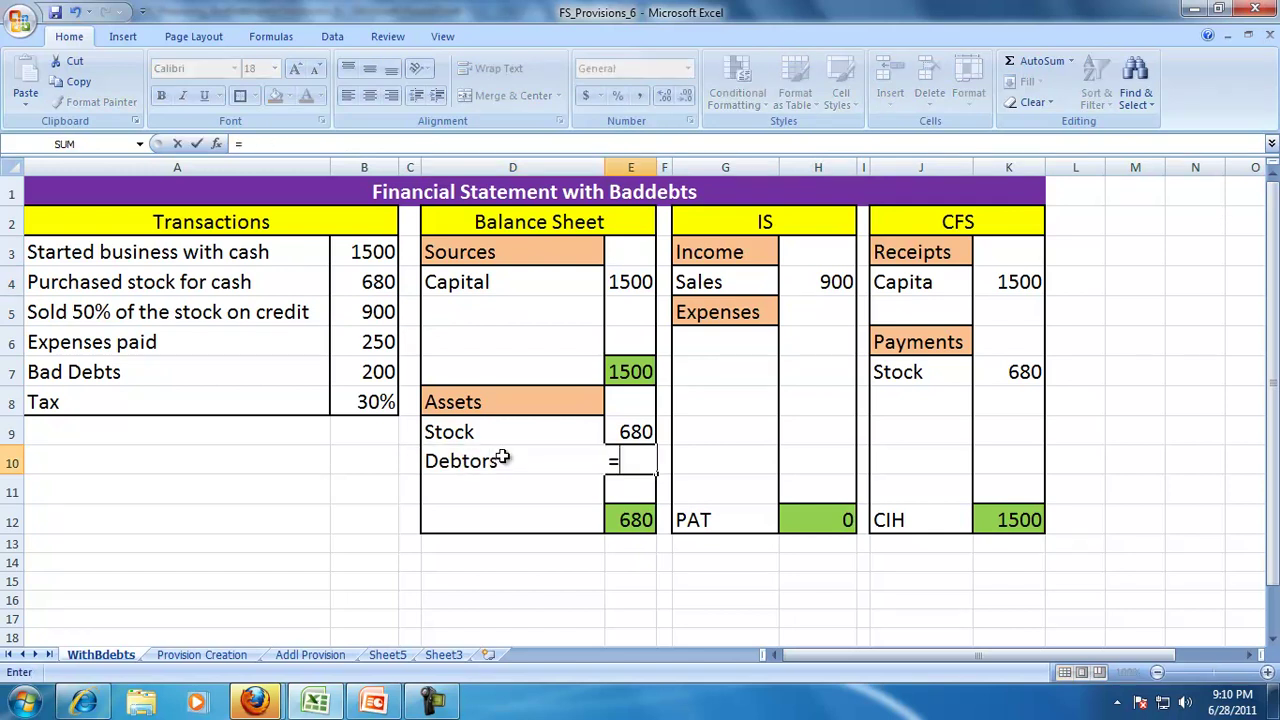
pyautogui.click(811, 285)
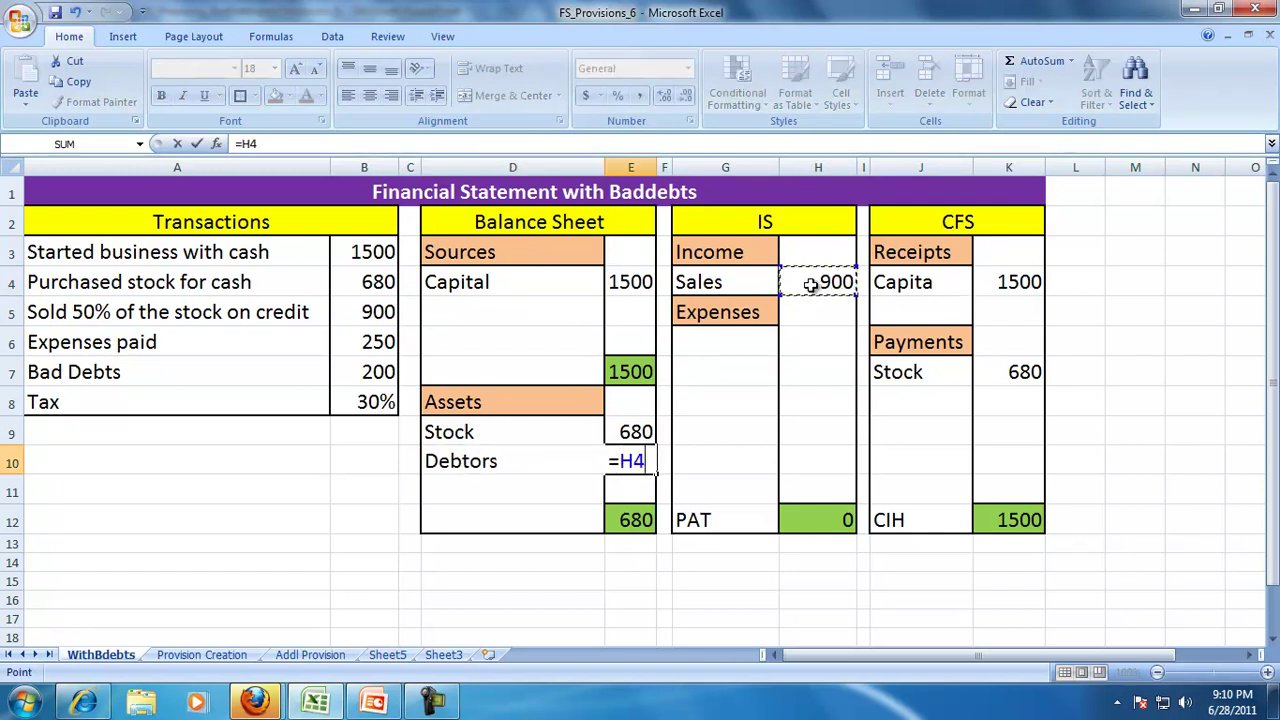
pyautogui.press('Return')
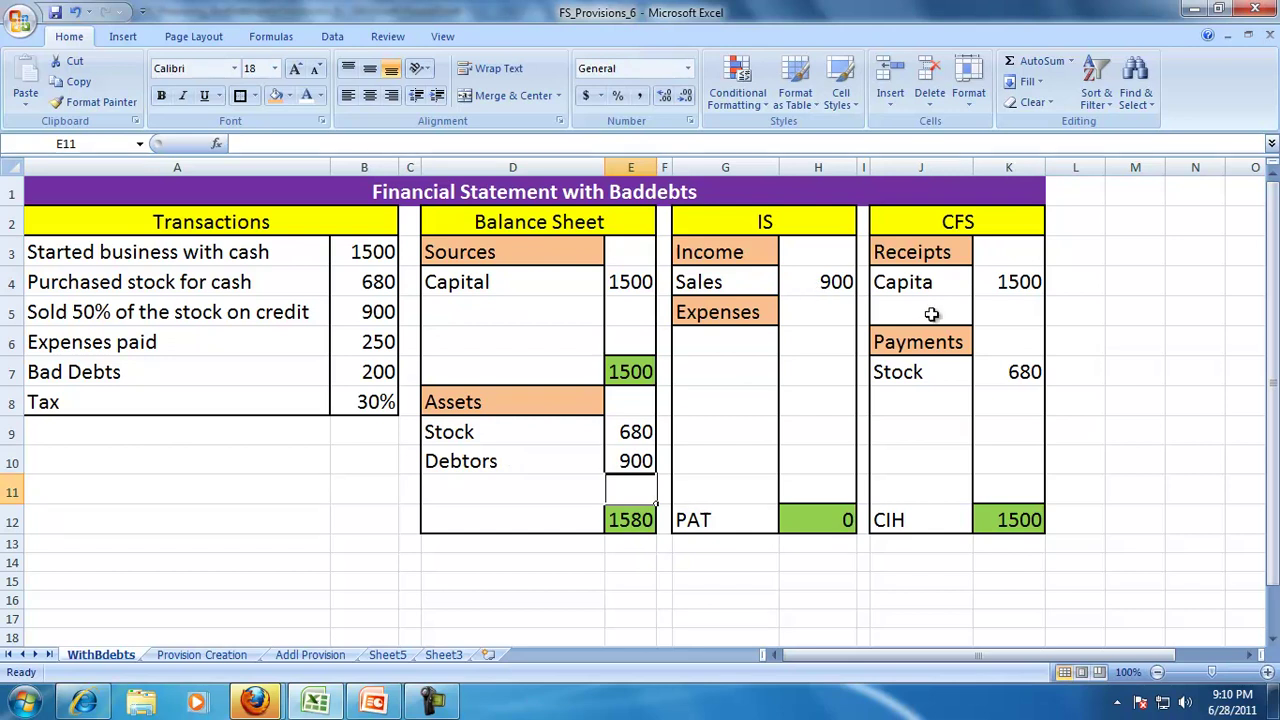
# Enter COGS in G6 under the income statement's Expenses and compute it in H6 as =B4*.50
pyautogui.click(716, 288)
pyautogui.click(706, 350)
pyautogui.write('COGS')
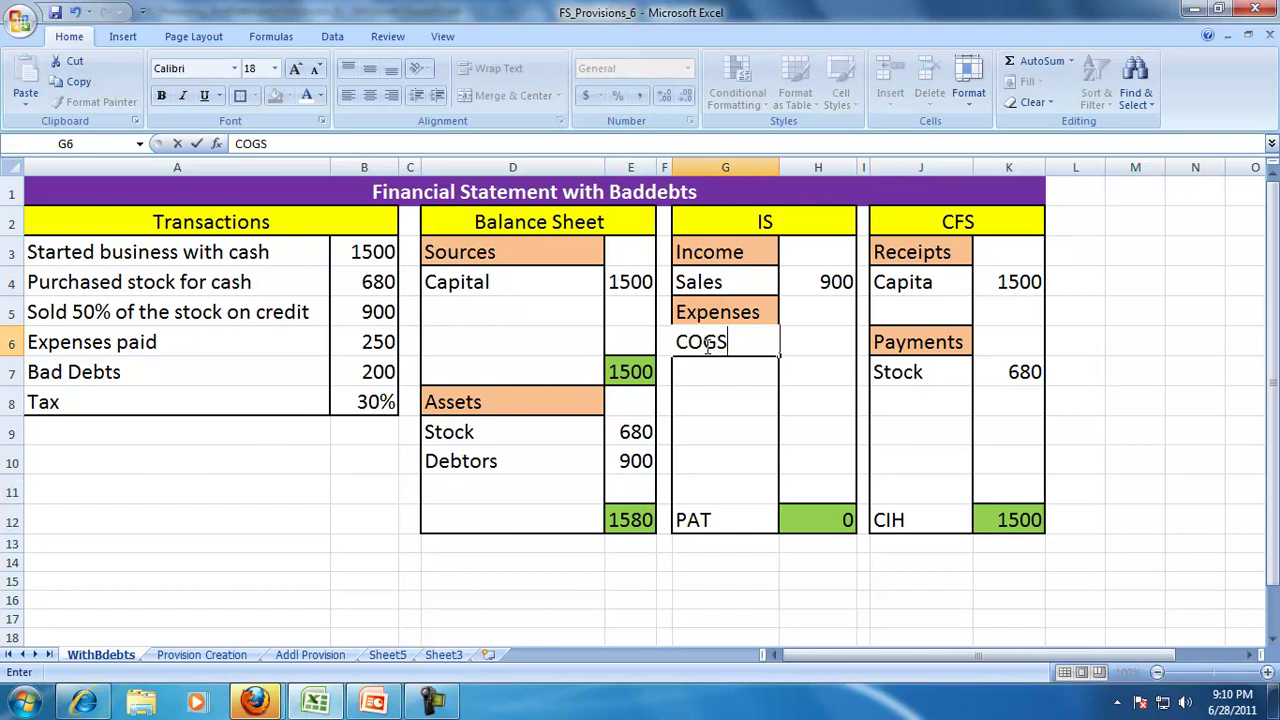
pyautogui.press('Tab')
pyautogui.write('=')
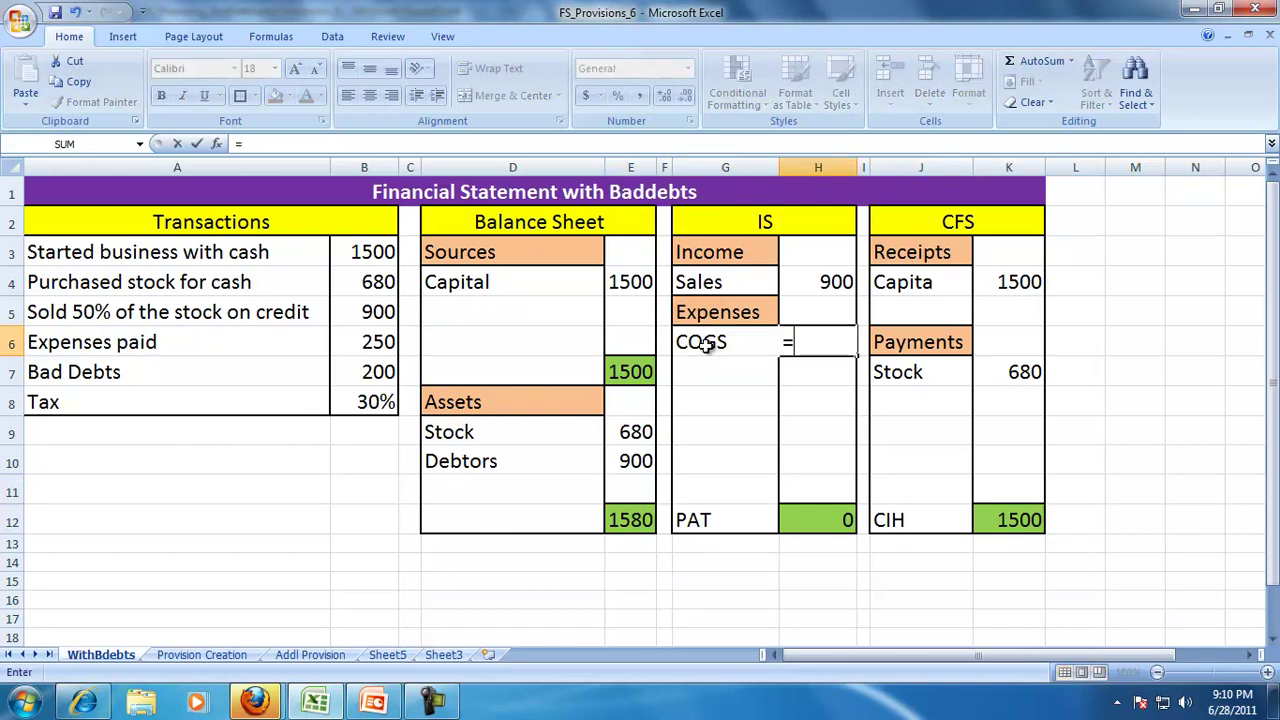
pyautogui.click(345, 281)
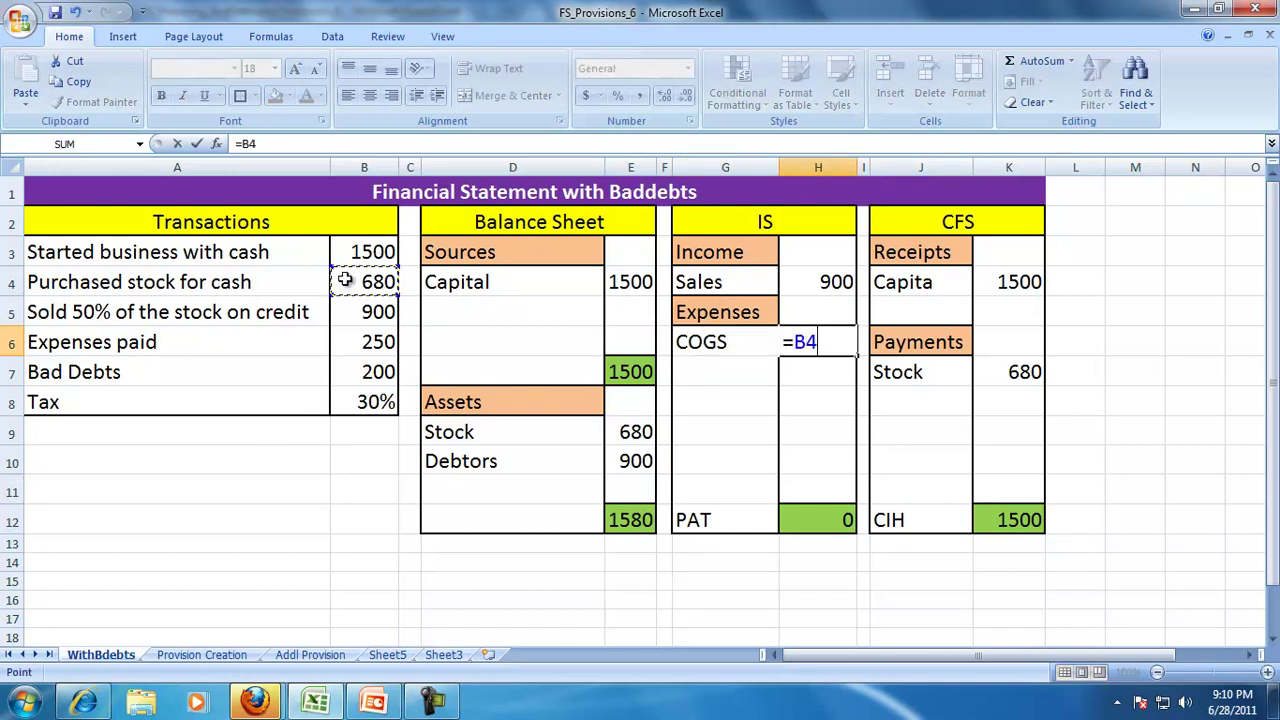
pyautogui.write('*.50')
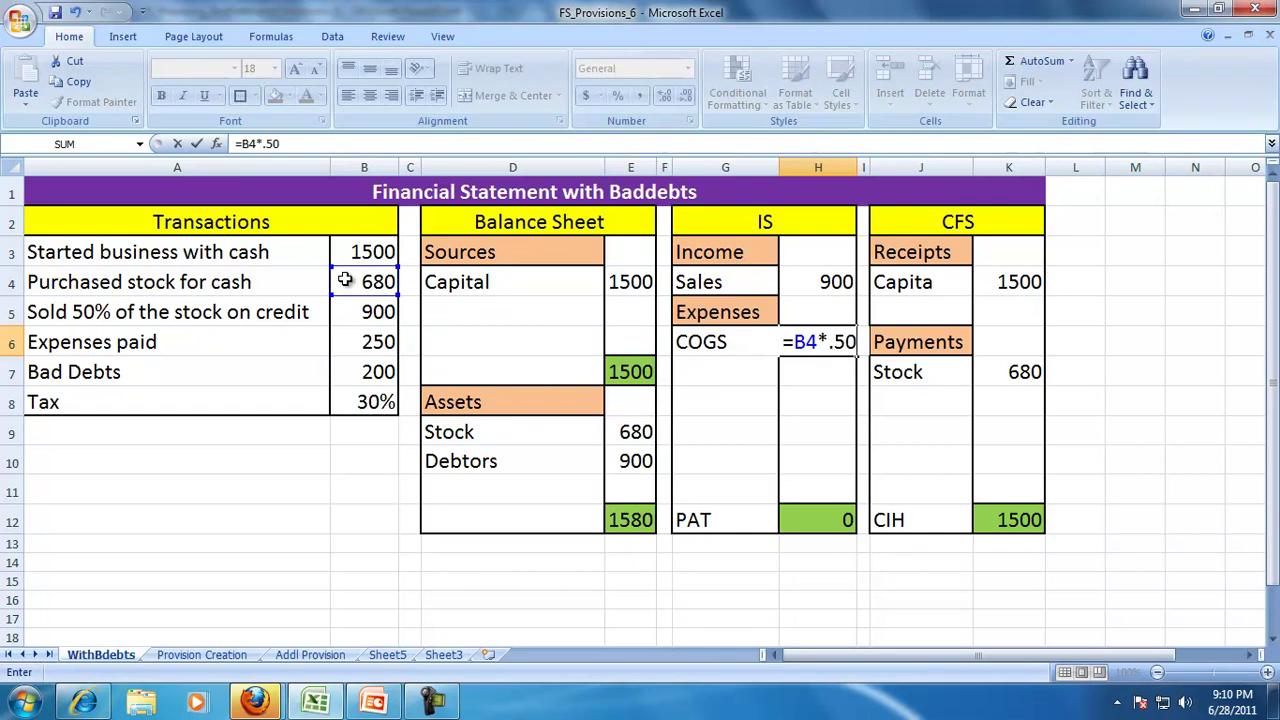
pyautogui.press('Return')
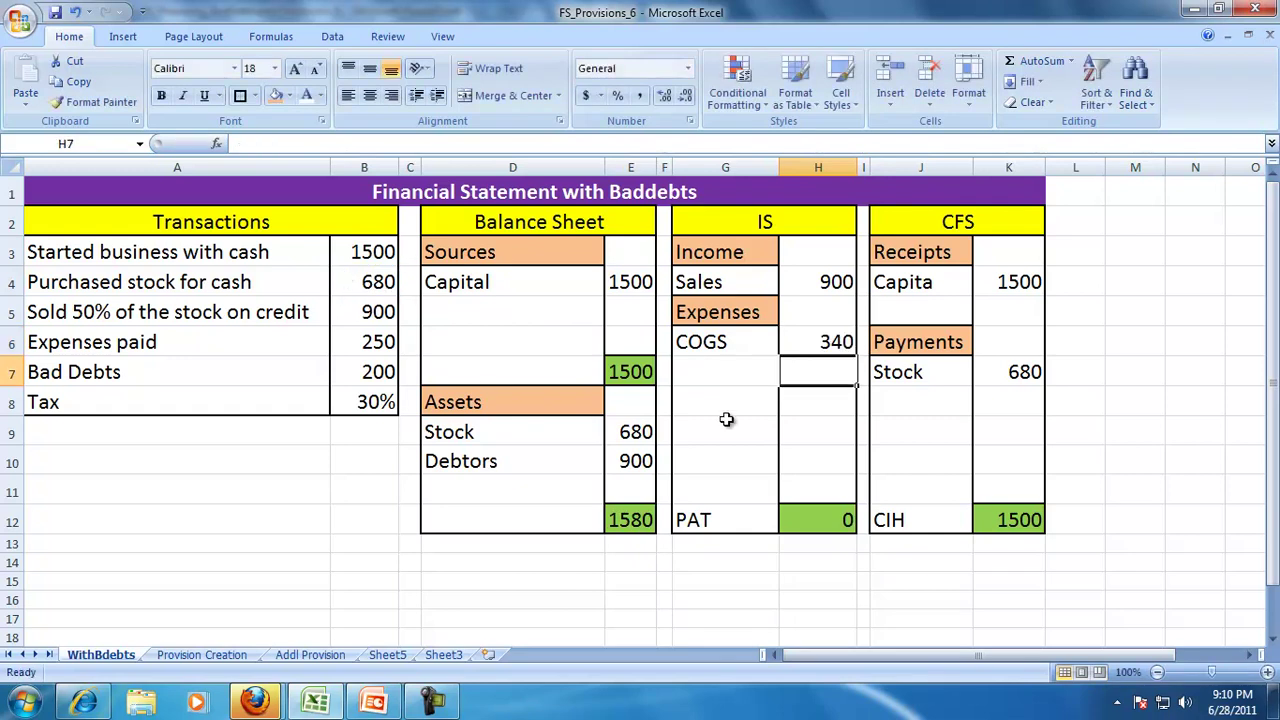
# Reduce the balance sheet's Stock amount in E9 by the cost of goods sold, making its formula =B4-H6
pyautogui.click(822, 341)
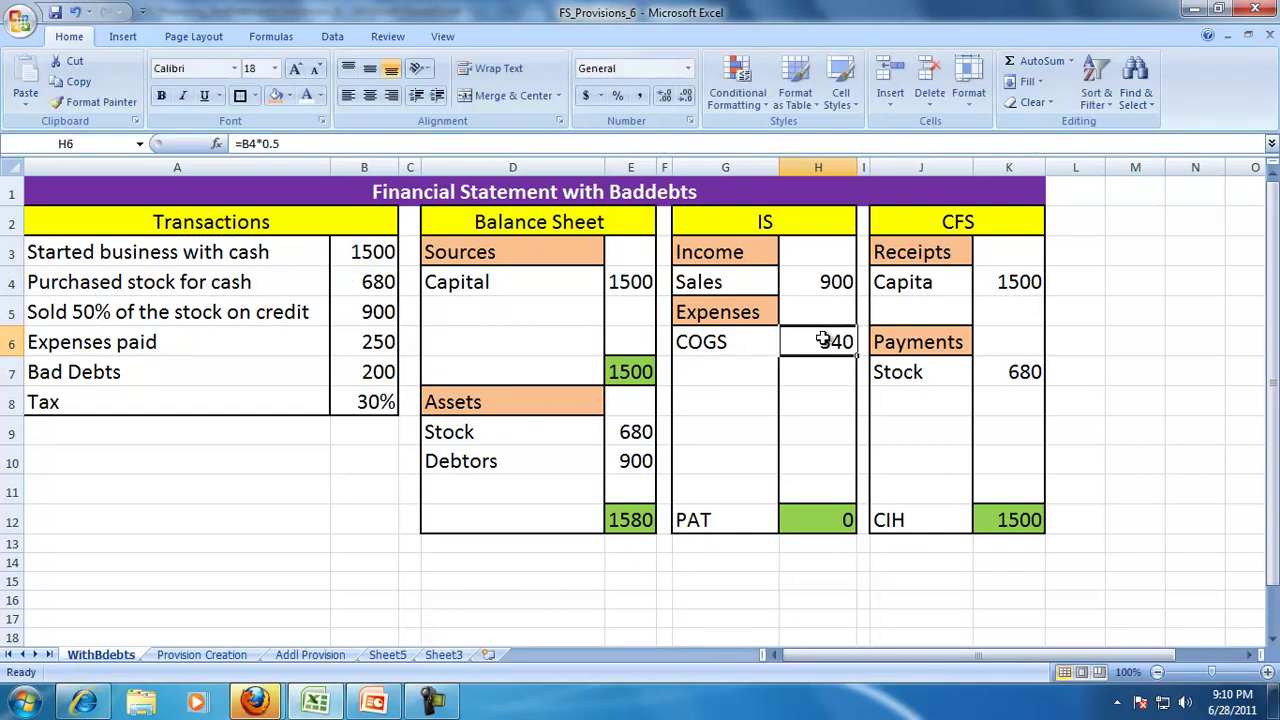
pyautogui.click(627, 434)
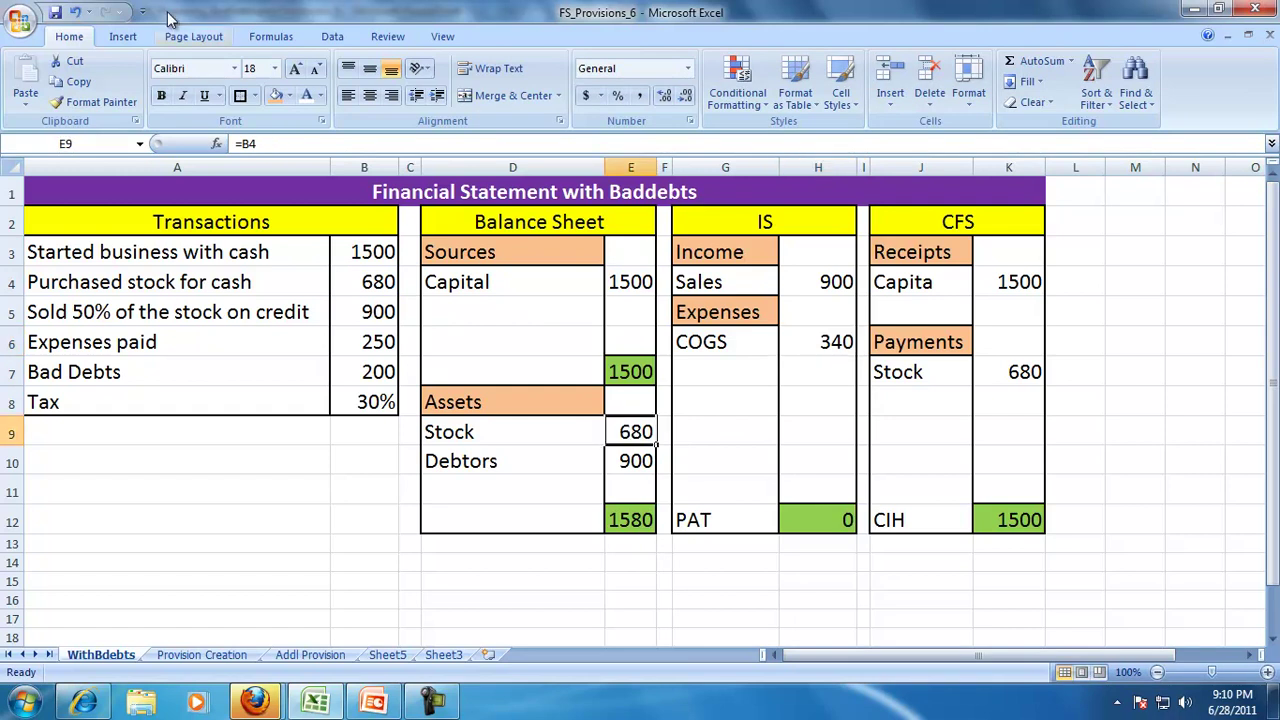
pyautogui.click(285, 142)
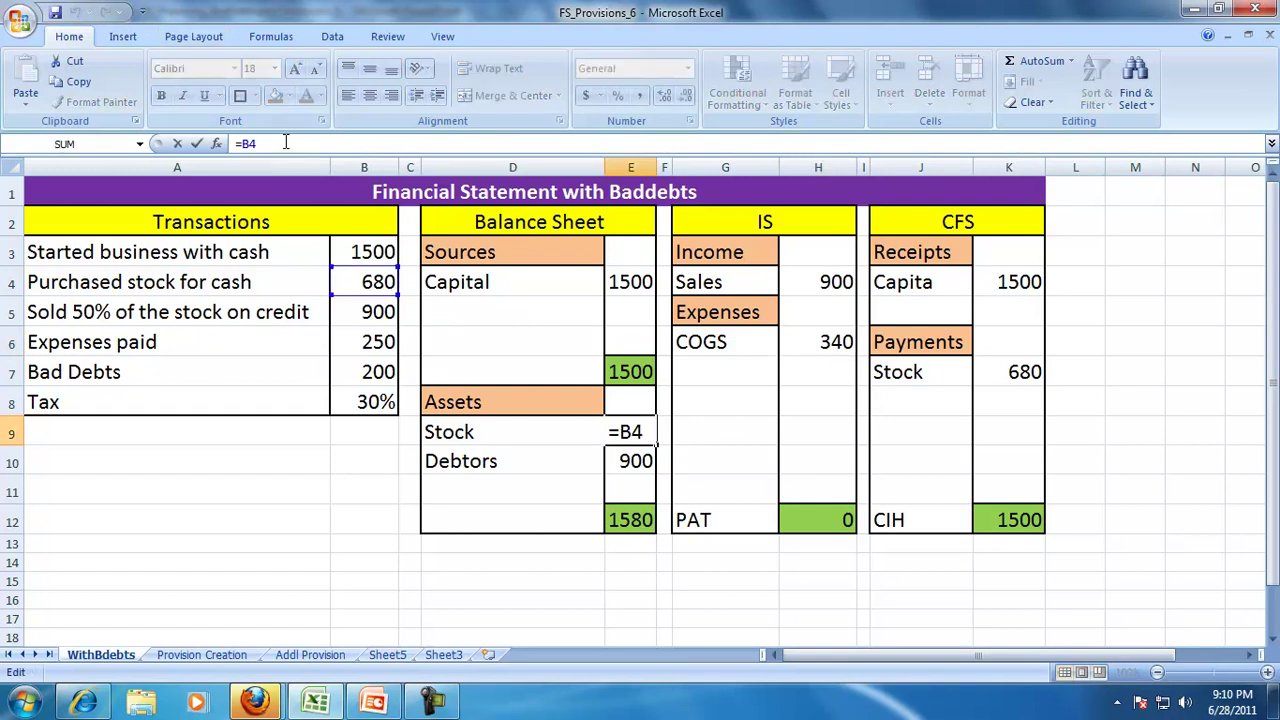
pyautogui.write('-')
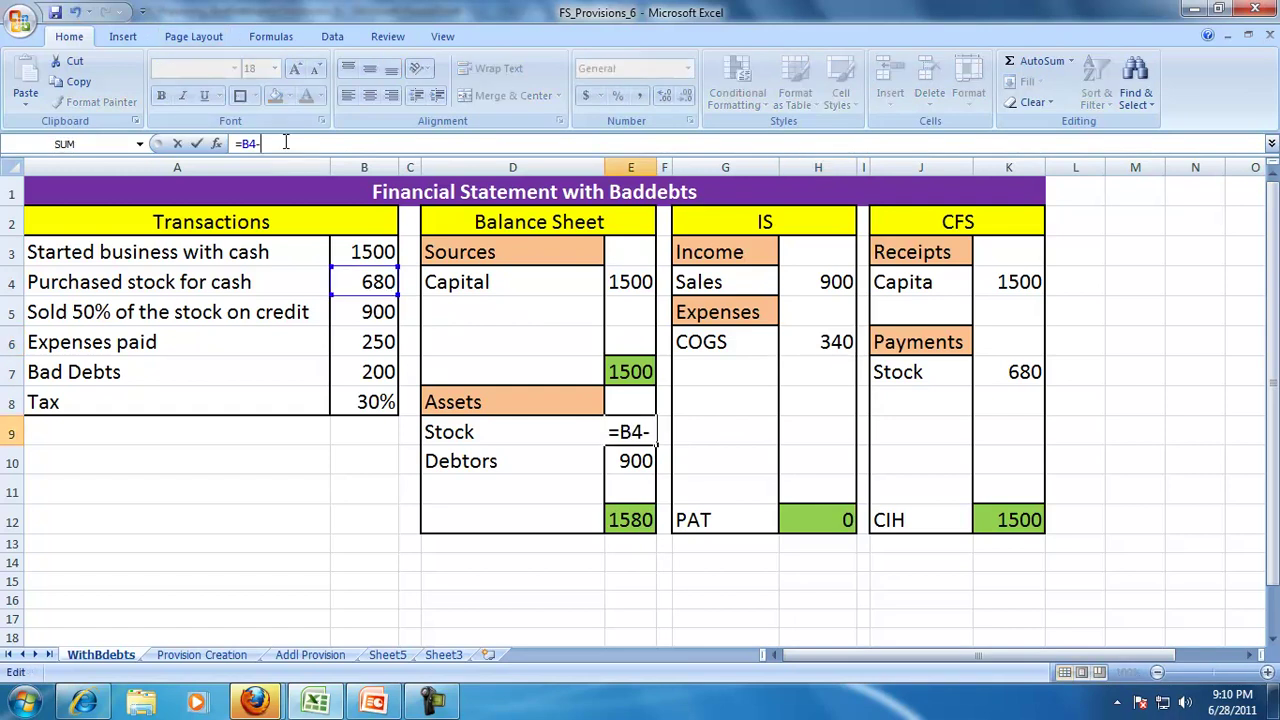
pyautogui.click(803, 348)
pyautogui.press('Return')
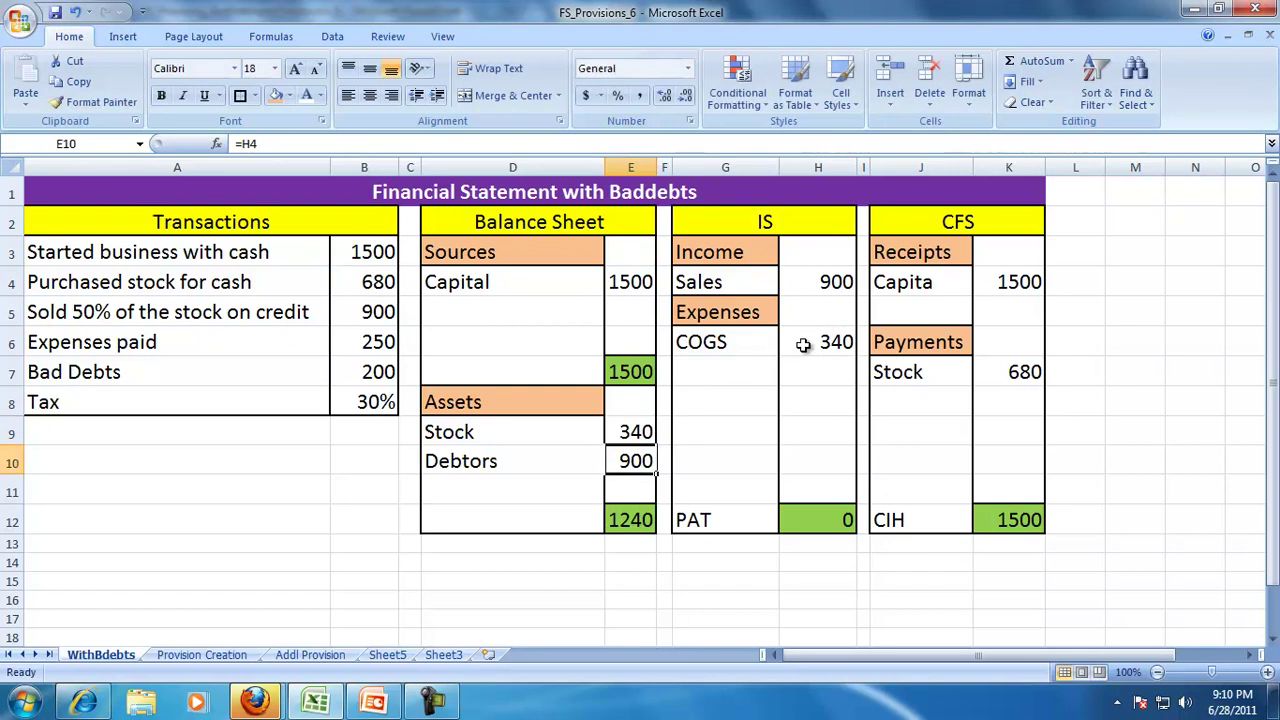
pyautogui.click(634, 432)
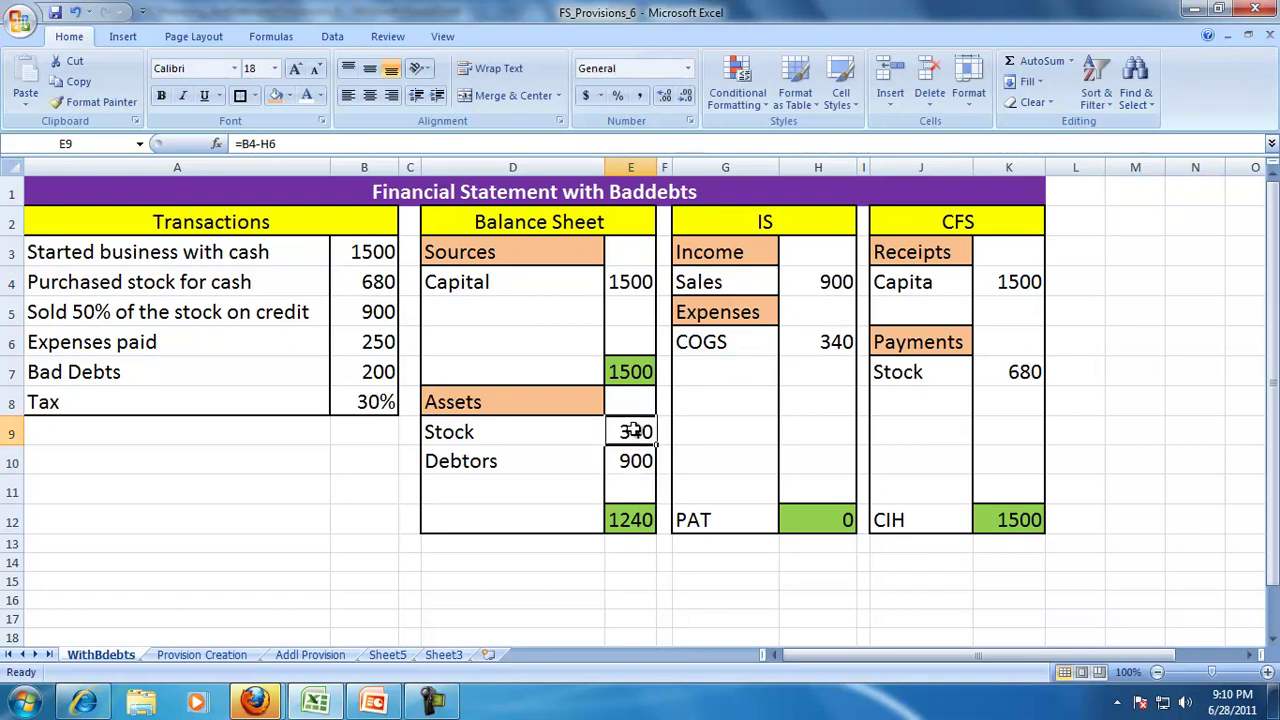
# Enter Expenses in G7 of the income statement and link its amount in H7 to the expenses paid in B6
pyautogui.click(720, 380)
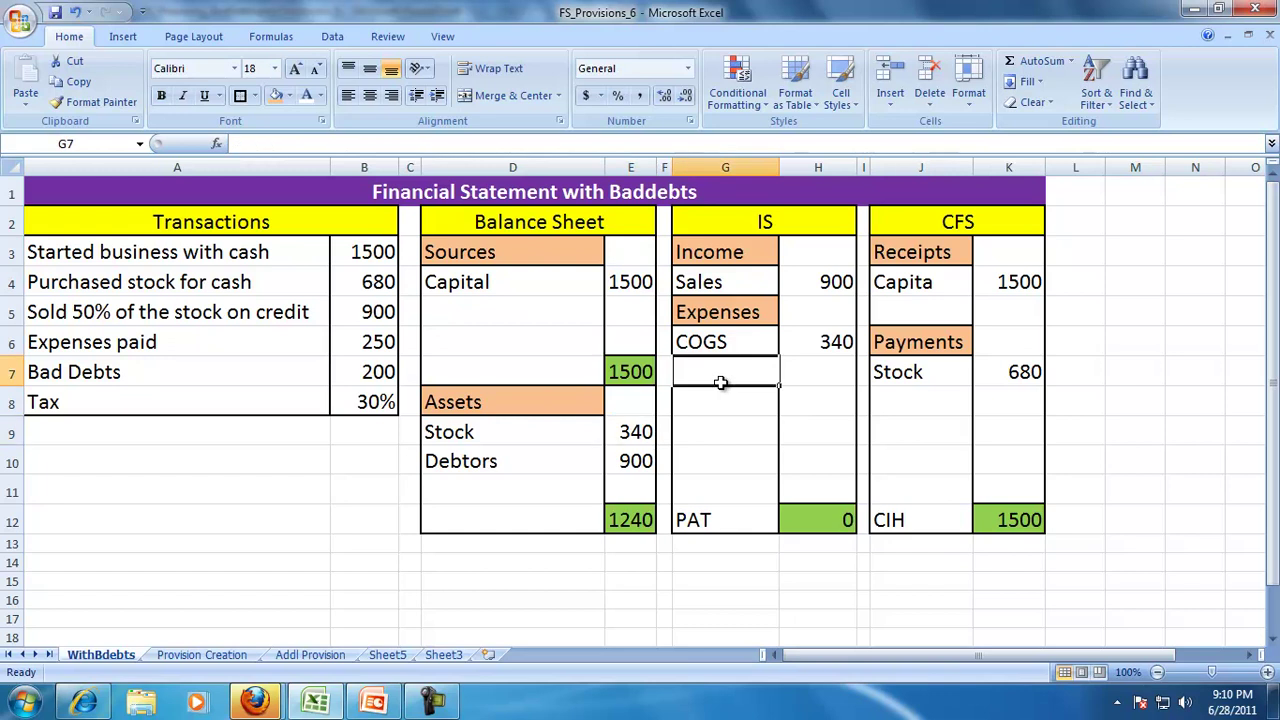
pyautogui.write('Expe bses')
pyautogui.press('BackSpace')
pyautogui.press('BackSpace')
pyautogui.press('BackSpace')
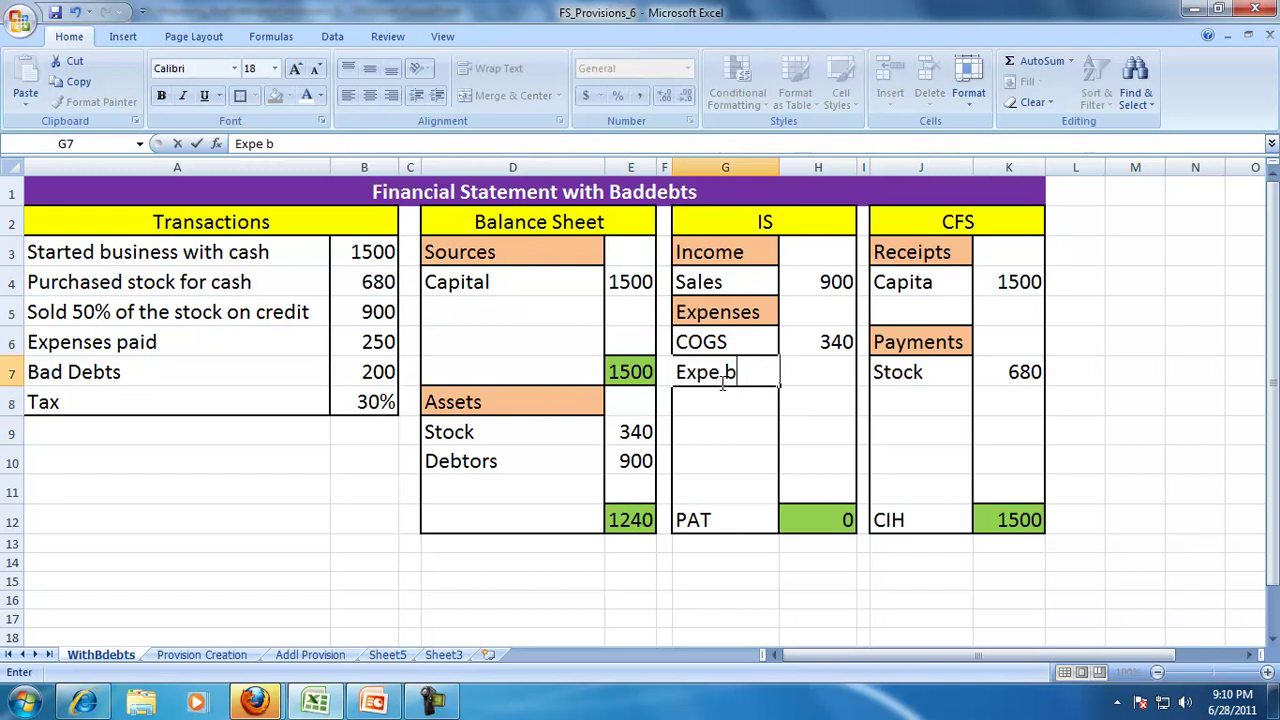
pyautogui.press('BackSpace')
pyautogui.press('BackSpace')
pyautogui.write('nses')
pyautogui.press('Tab')
pyautogui.write('=')
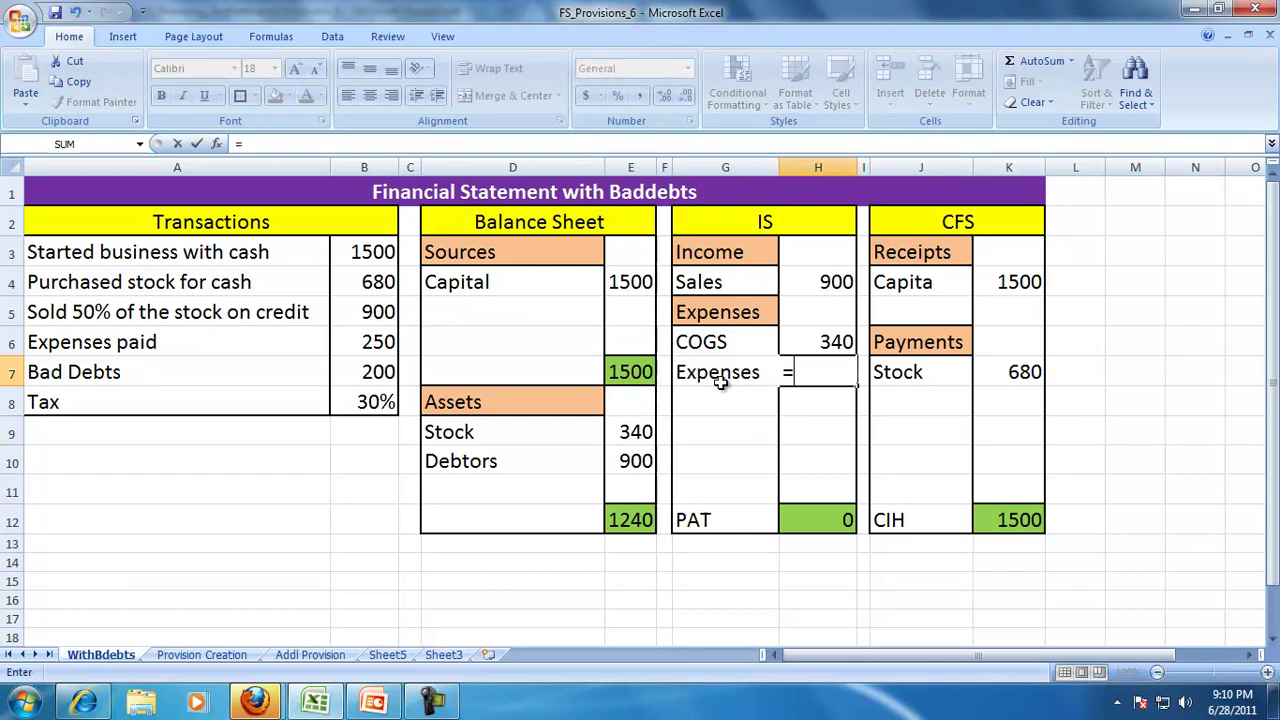
pyautogui.click(354, 336)
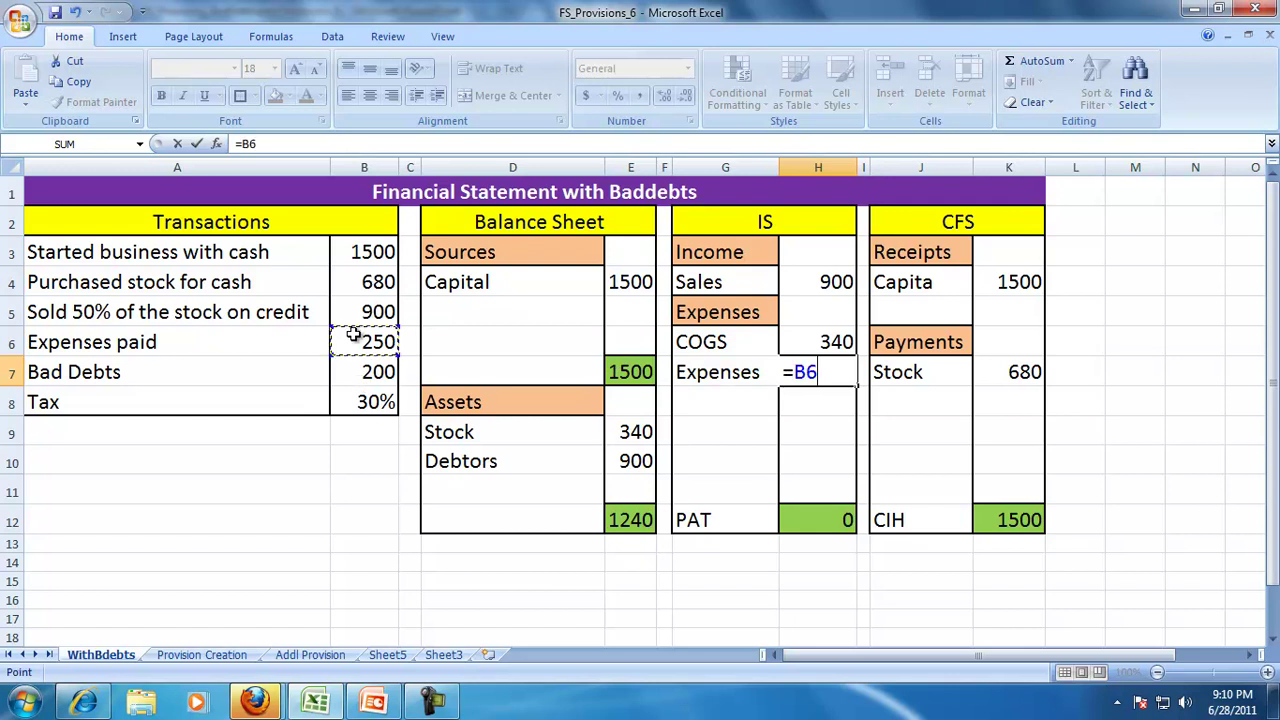
pyautogui.press('Return')
# Enter Expenses in J8 under the cash flow statement's Payments and link its amount in K8 to H7
pyautogui.click(890, 400)
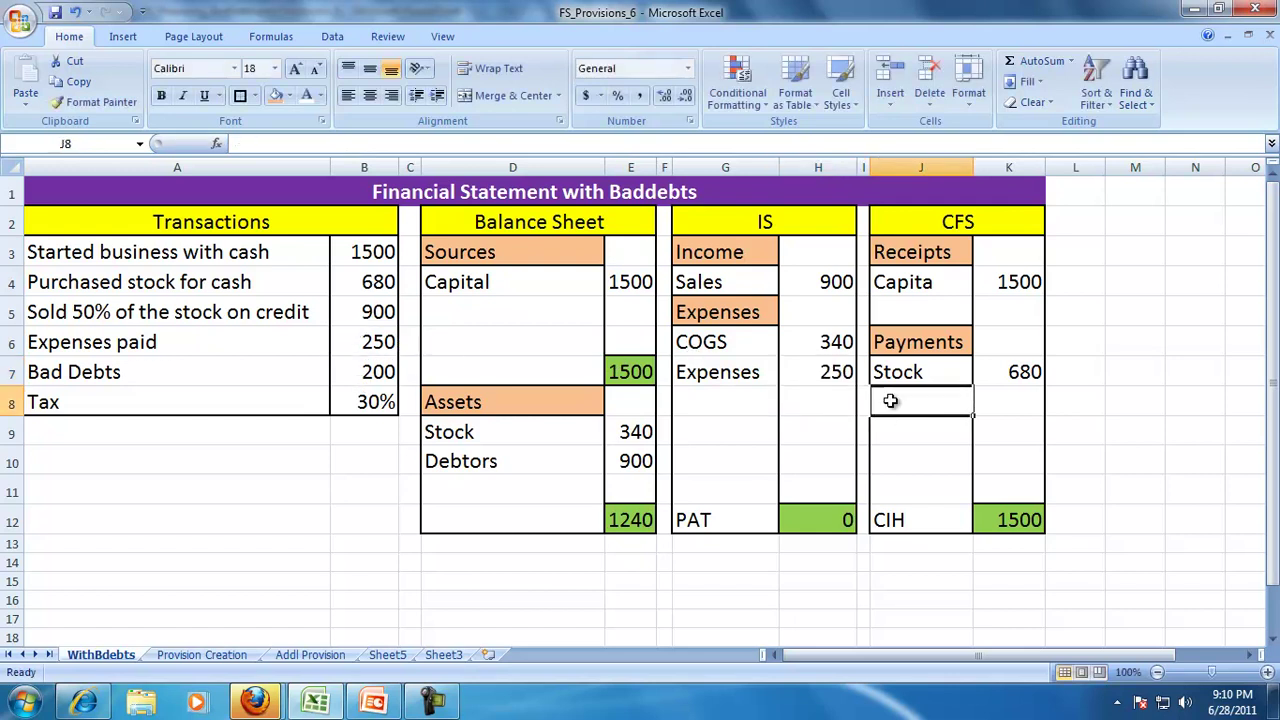
pyautogui.write('Expes')
pyautogui.press('BackSpace')
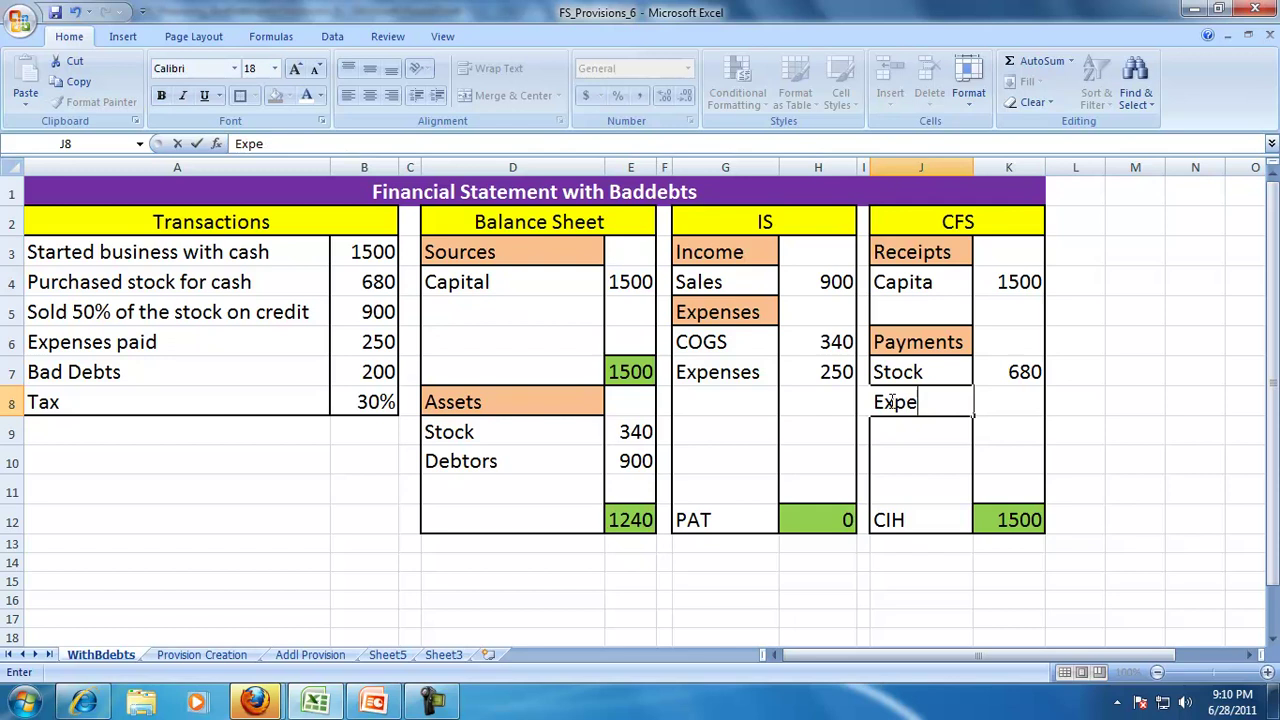
pyautogui.write('nses')
pyautogui.press('Tab')
pyautogui.write('=')
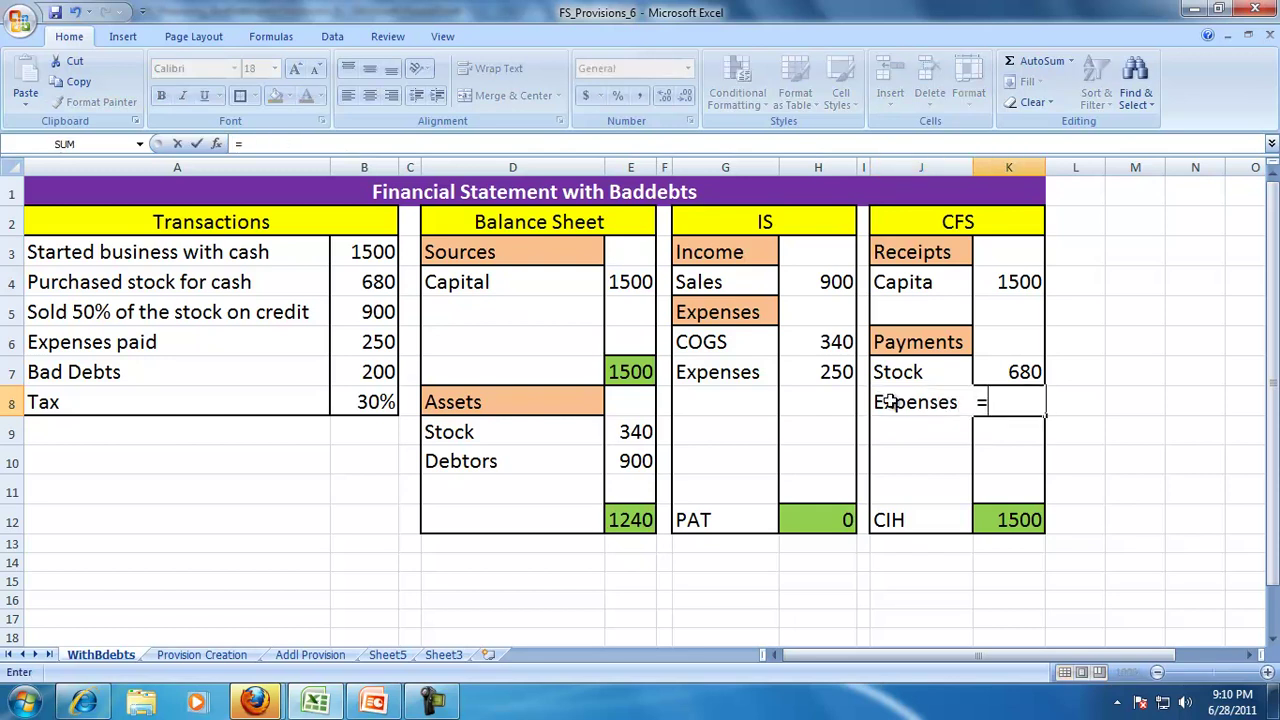
pyautogui.click(826, 366)
pyautogui.press('Return')
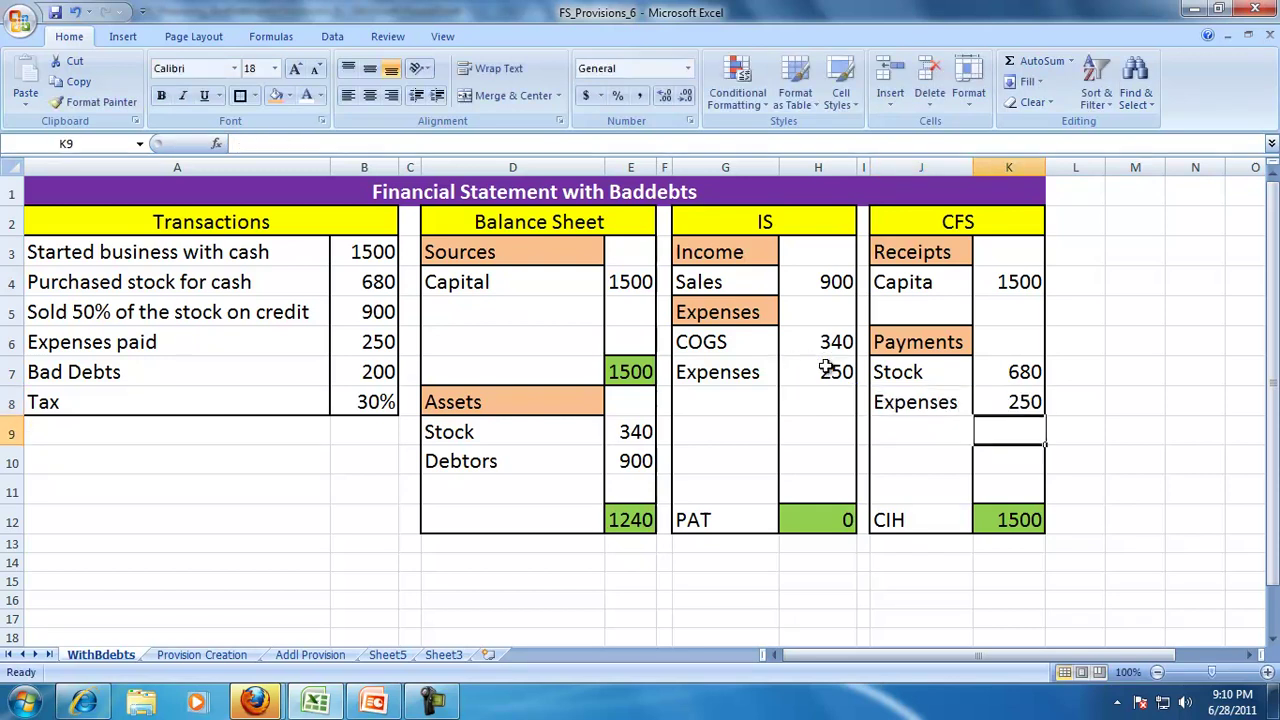
pyautogui.moveTo(458, 285); pyautogui.dragTo(462, 340)
pyautogui.click(713, 401)
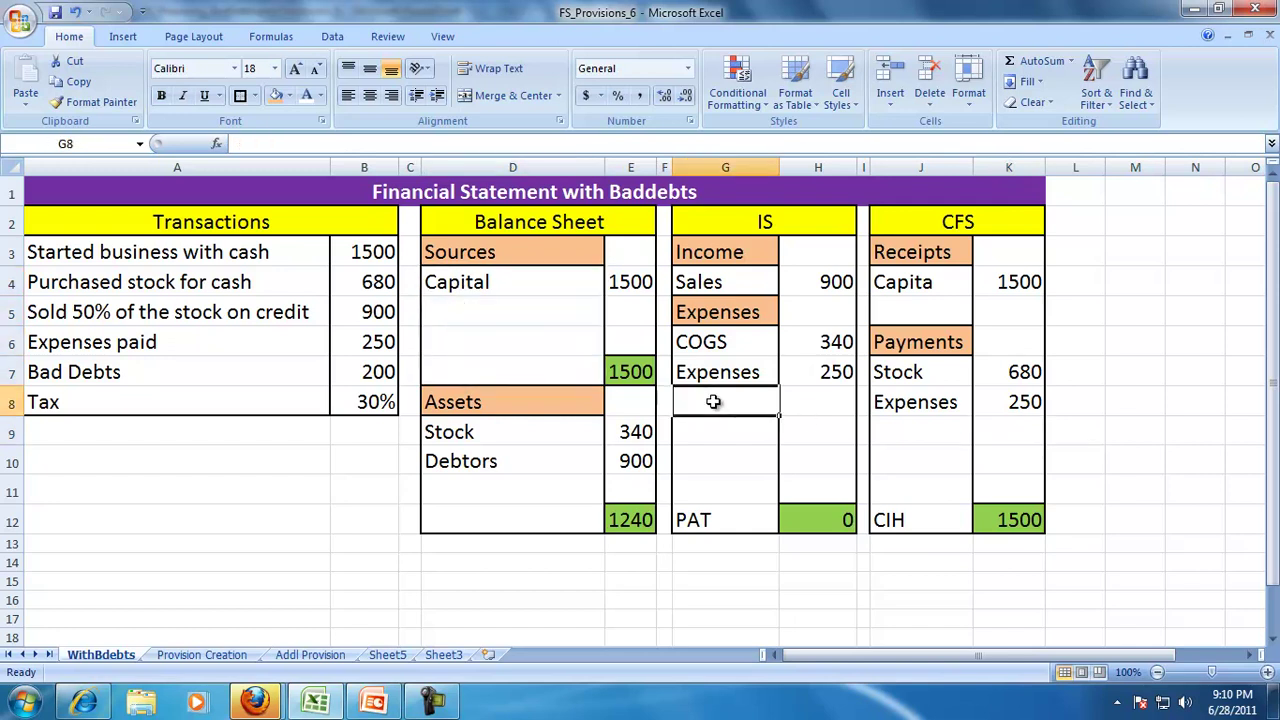
pyautogui.click(52, 372)
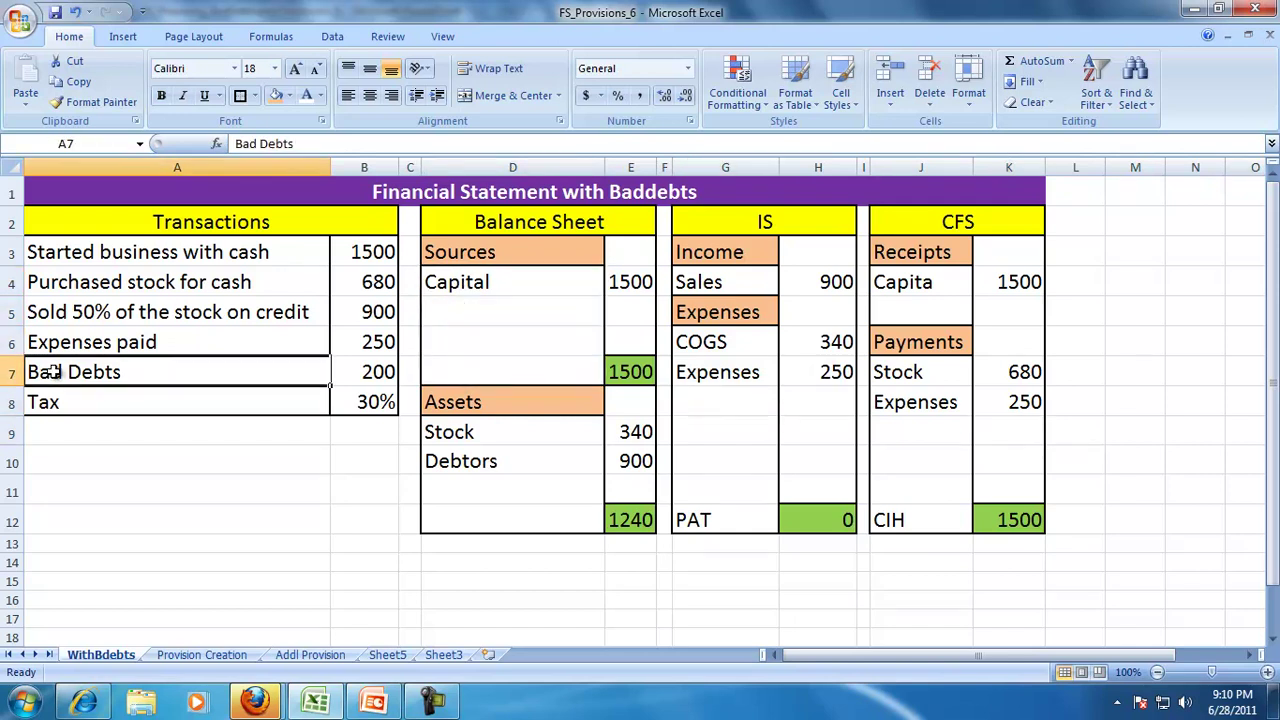
pyautogui.click(367, 372)
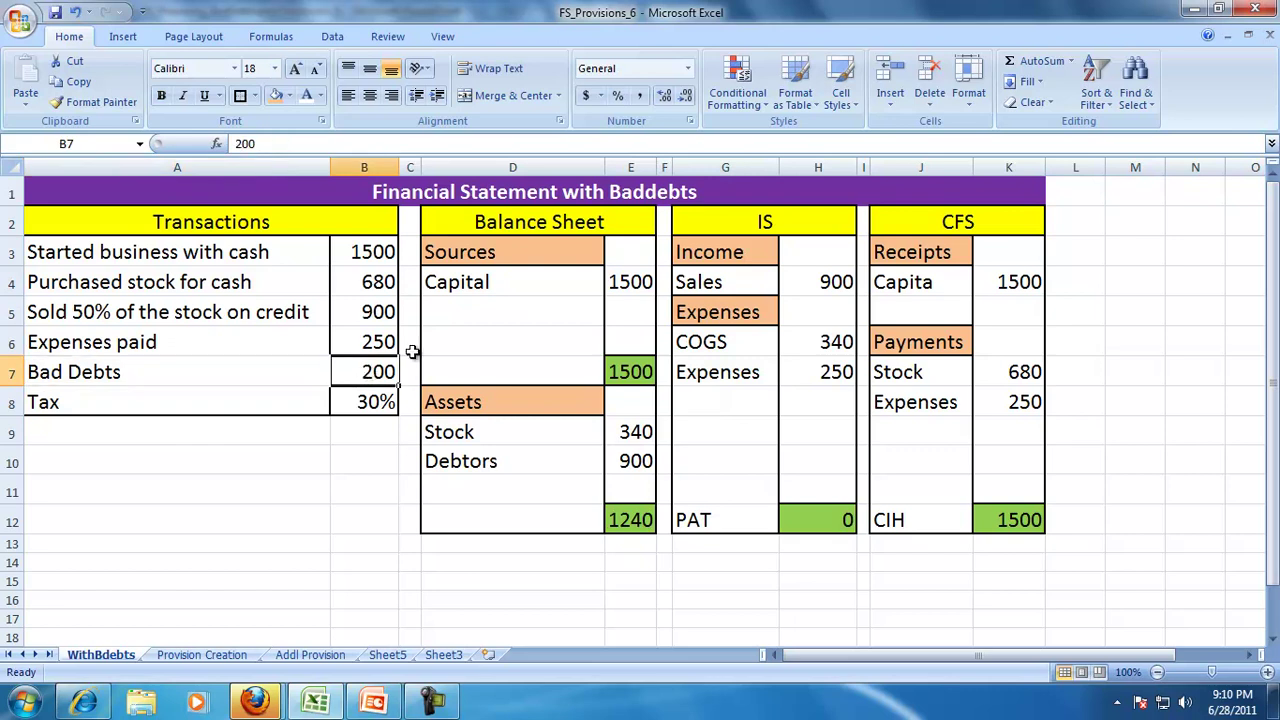
pyautogui.click(626, 465)
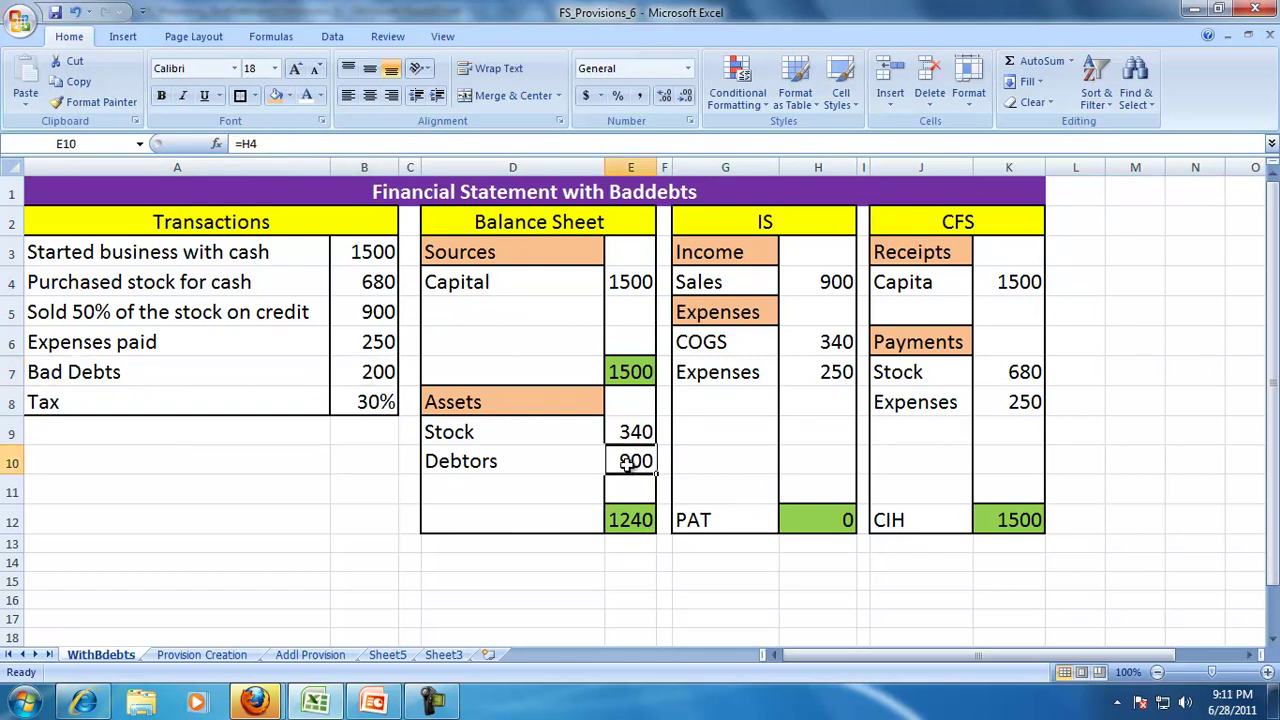
pyautogui.click(353, 372)
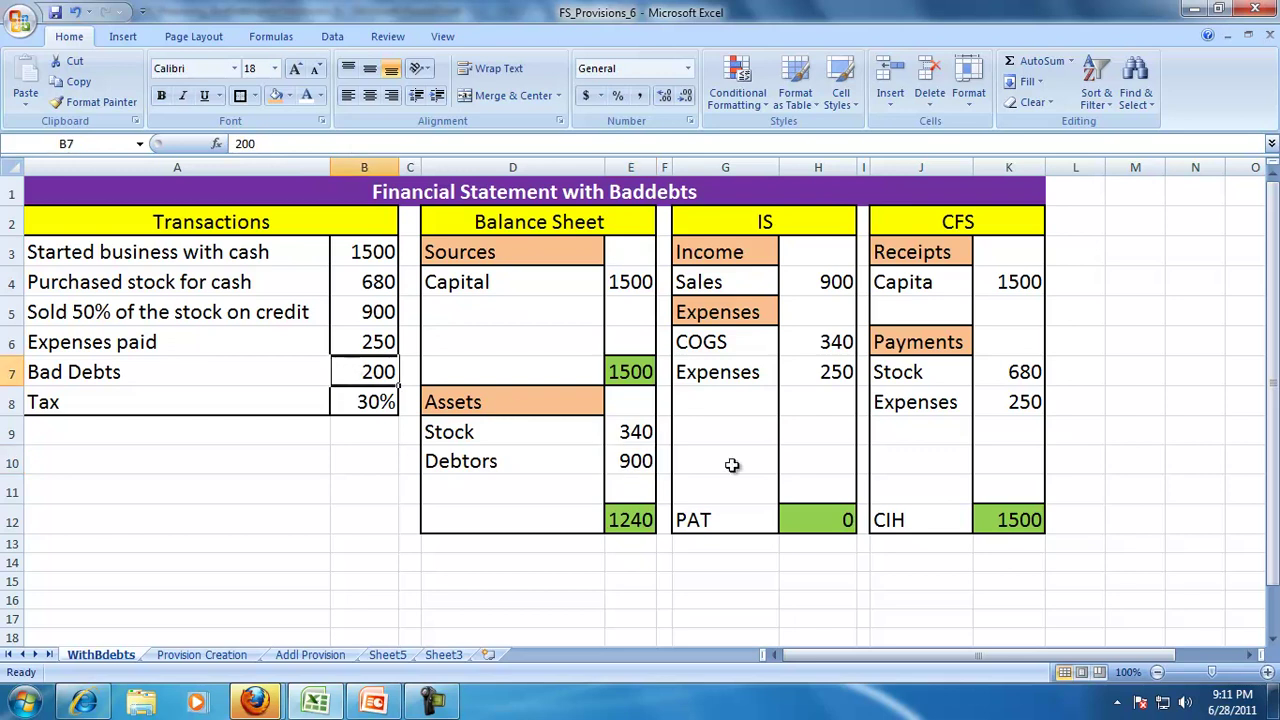
# Enter Bad Debt in G8 under the income statement's Expenses and link its amount in H8 to the bad debts in B7
pyautogui.click(720, 402)
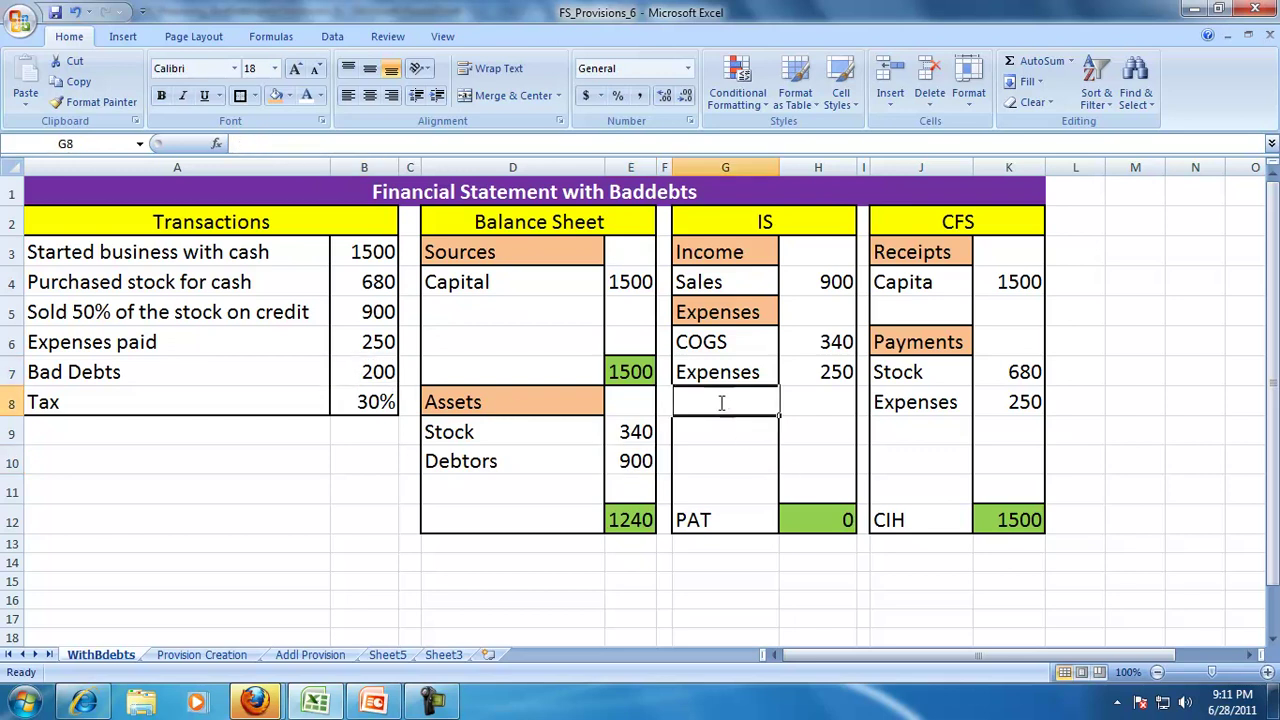
pyautogui.write('Bad')
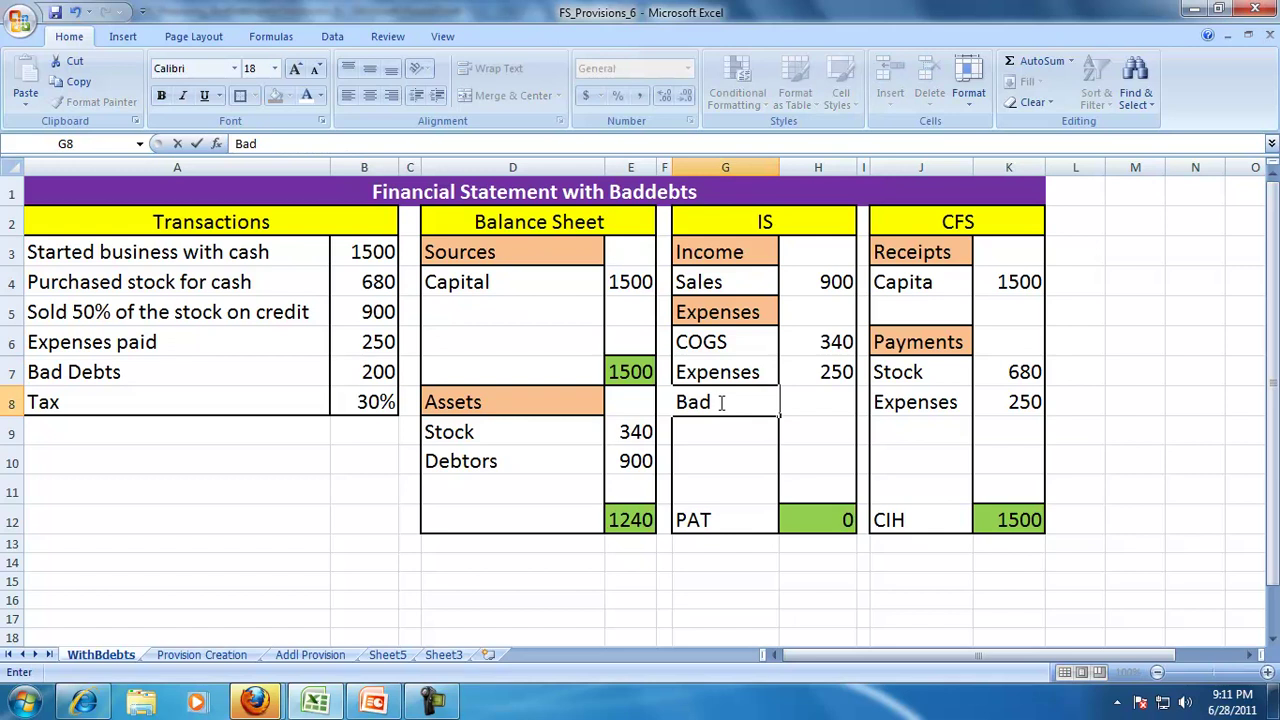
pyautogui.write(' Debt')
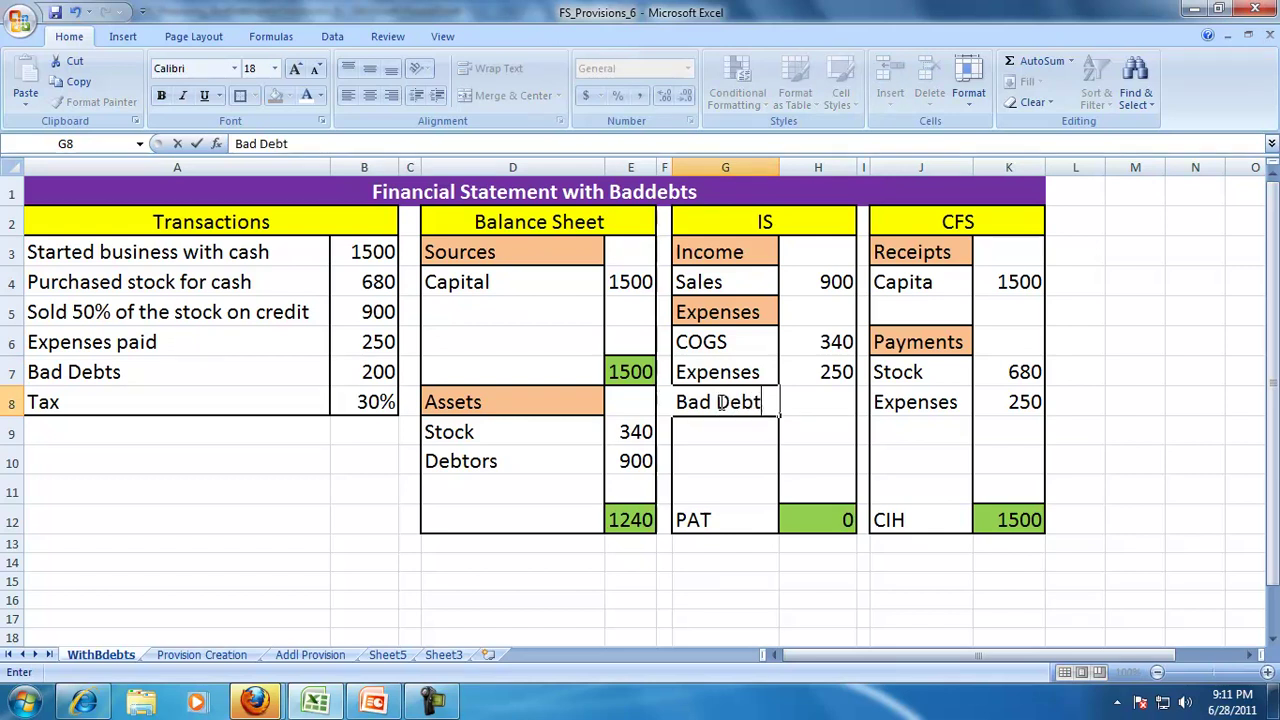
pyautogui.press('Tab')
pyautogui.write('=')
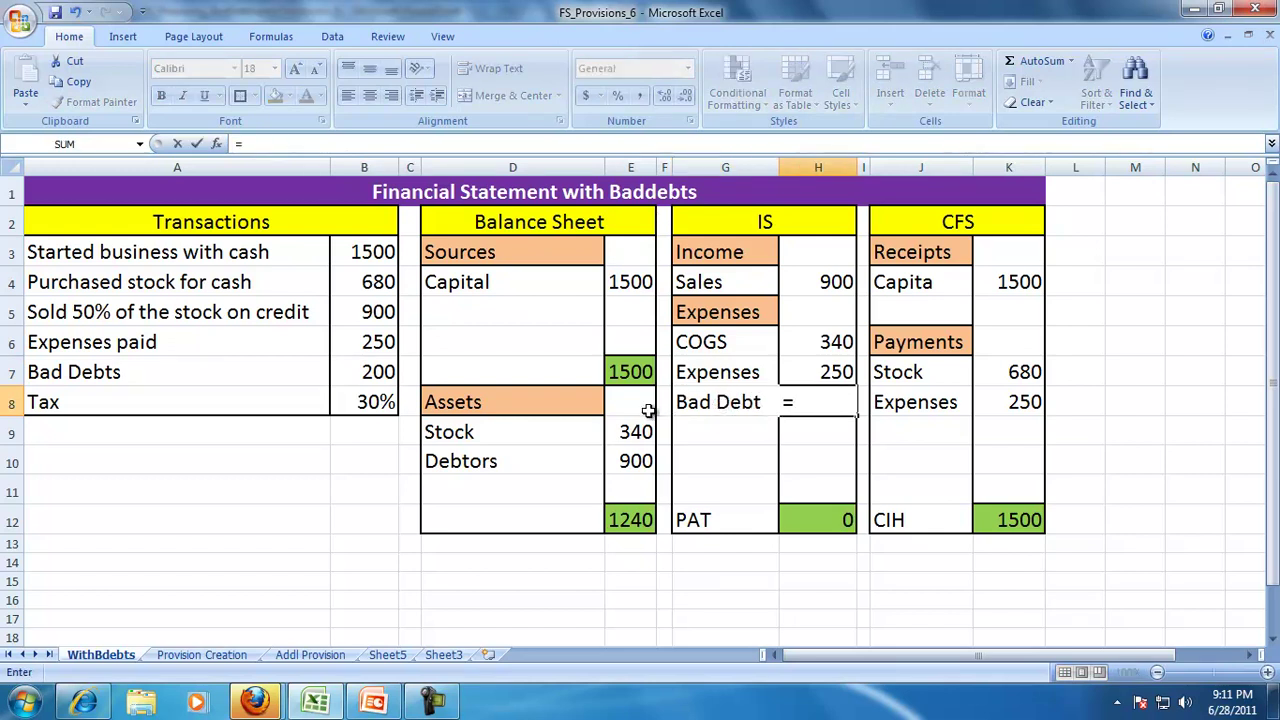
pyautogui.click(357, 374)
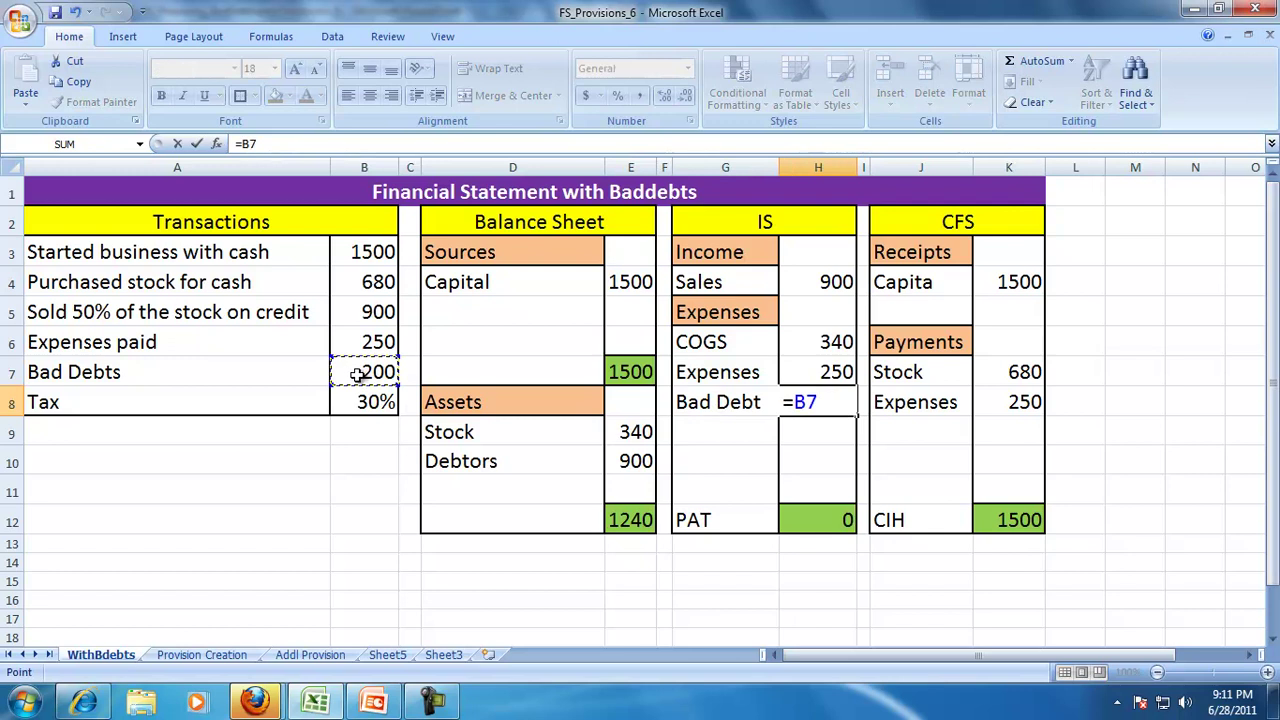
pyautogui.press('Return')
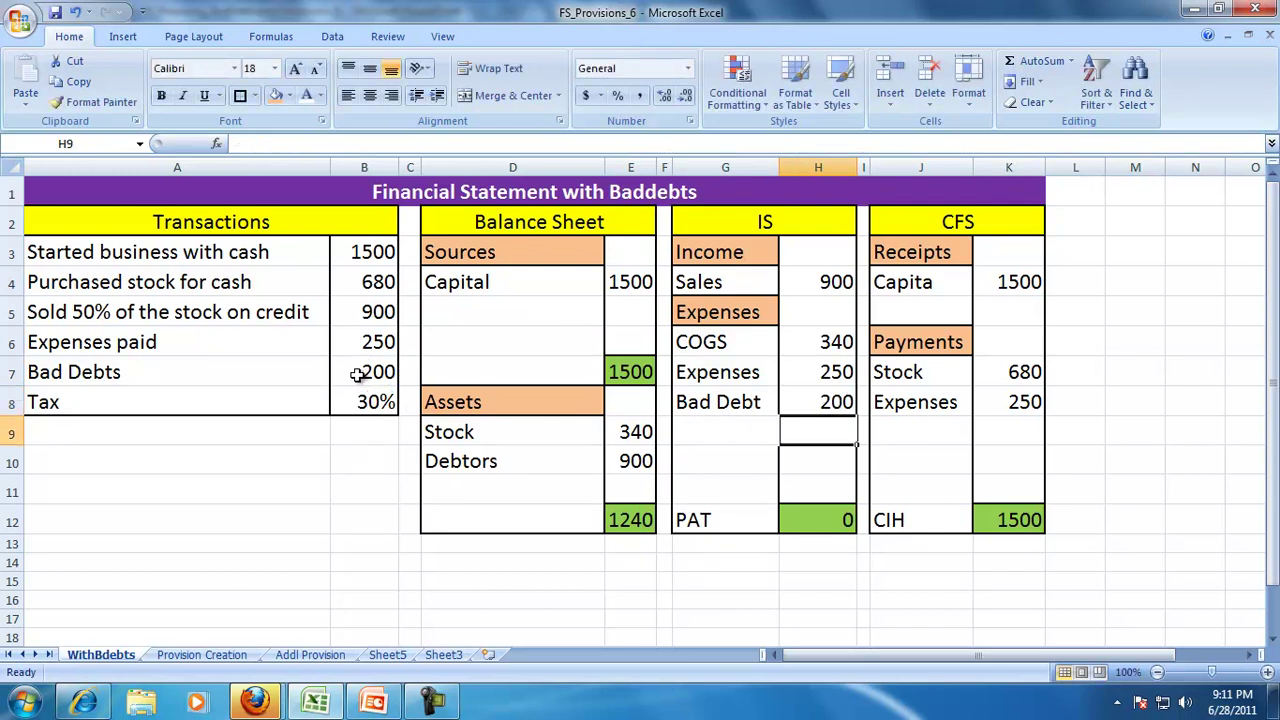
# Reduce the balance sheet's Debtors amount in E10 by the bad debt, making its formula =H4-H8
pyautogui.click(910, 428)
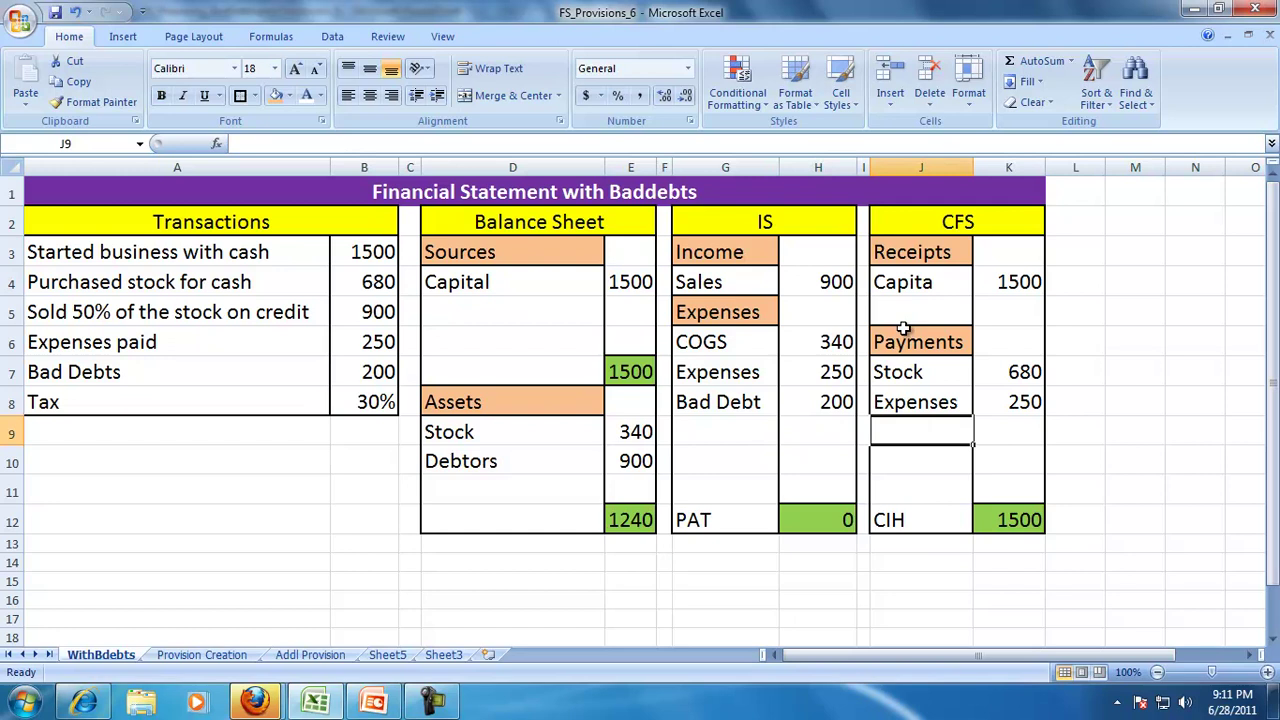
pyautogui.click(905, 292)
pyautogui.click(633, 458)
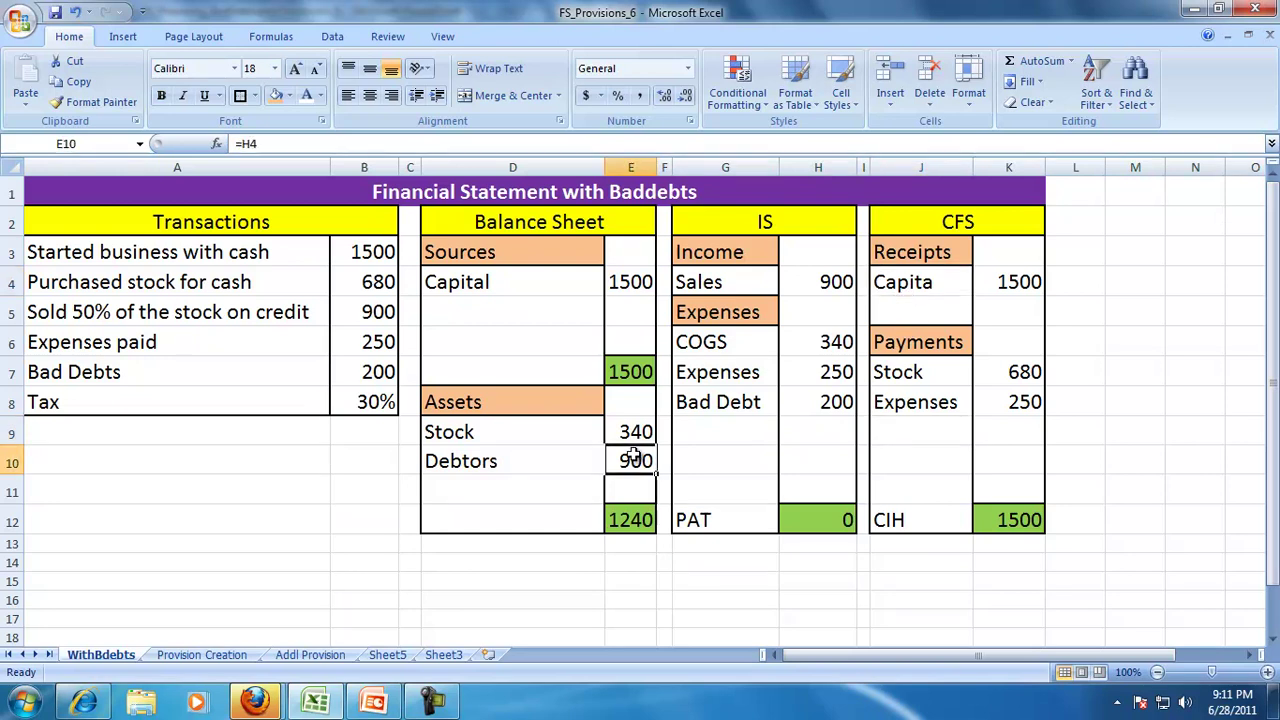
pyautogui.click(282, 144)
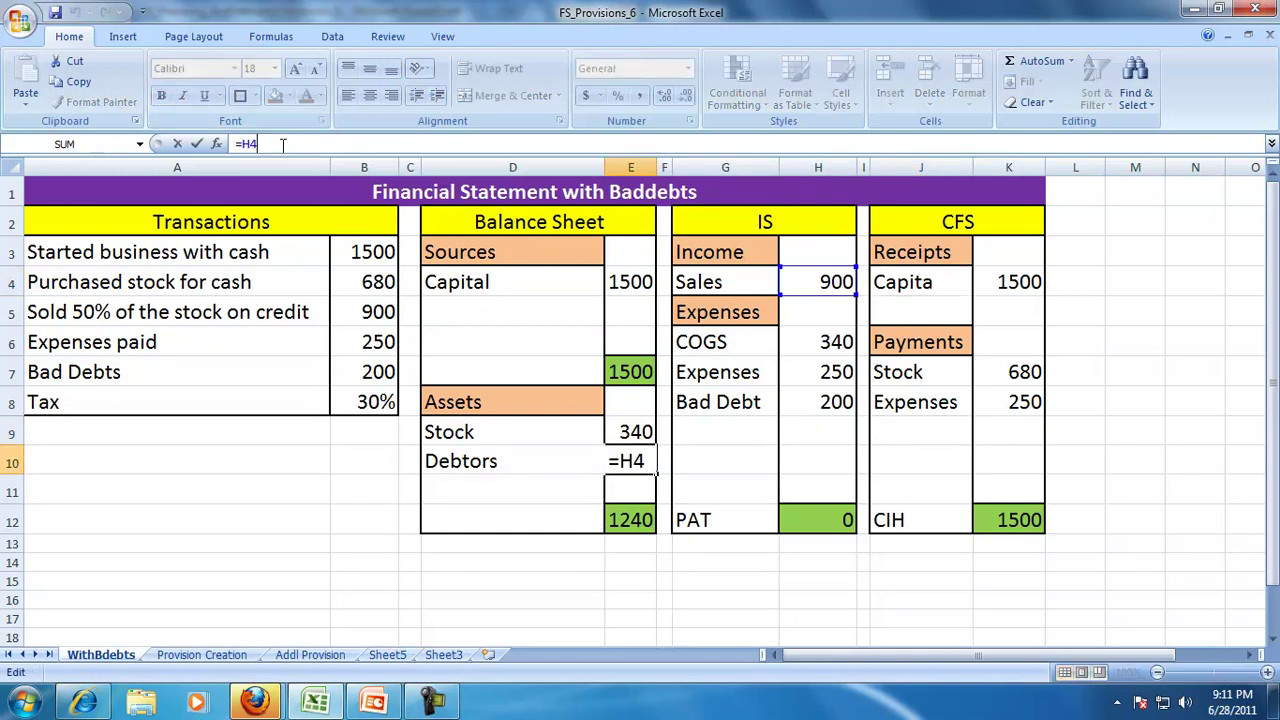
pyautogui.write('-')
pyautogui.click(818, 400)
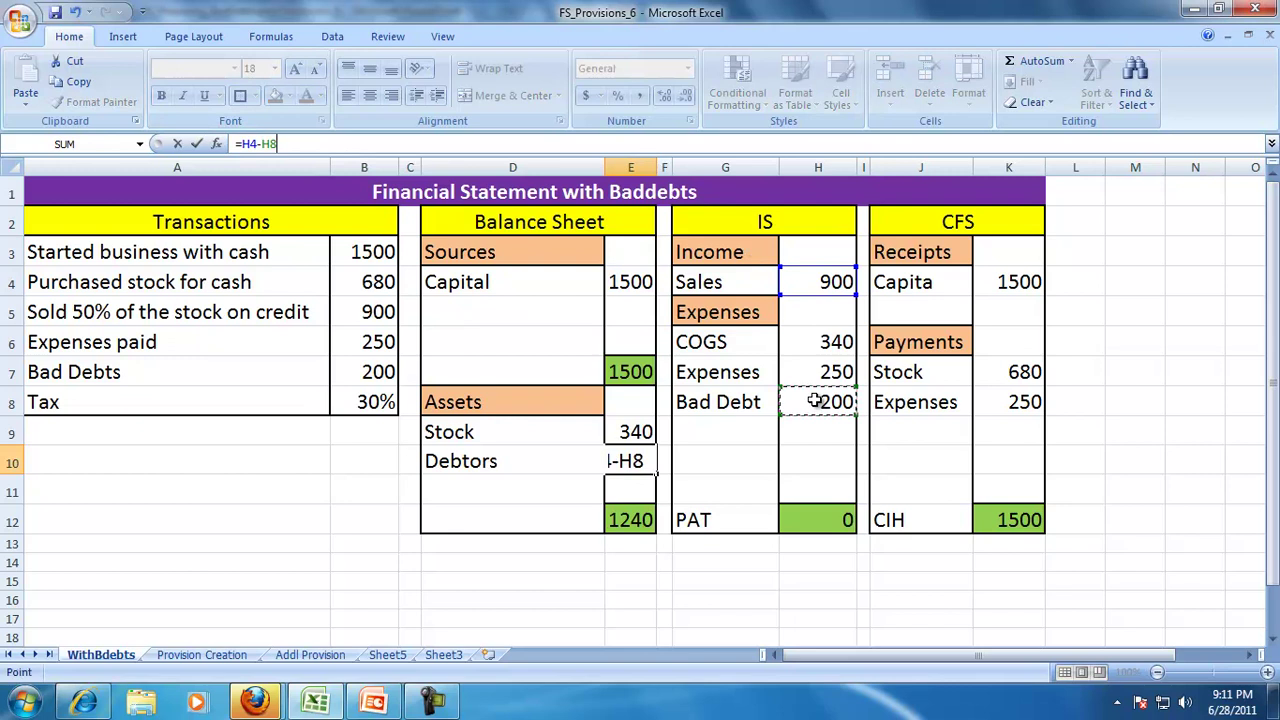
pyautogui.press('Return')
pyautogui.click(625, 460)
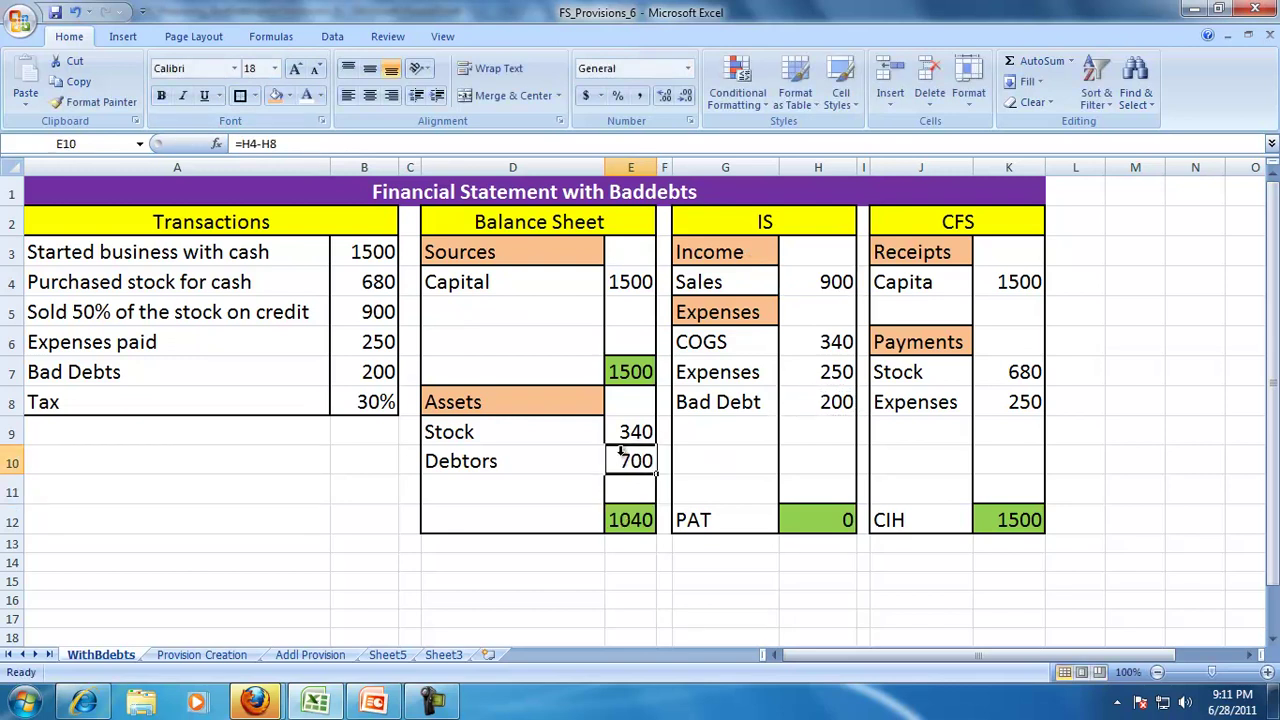
# Trace the precedents of the Debtors amount in E10 and remove the arrows again
pyautogui.click(290, 38)
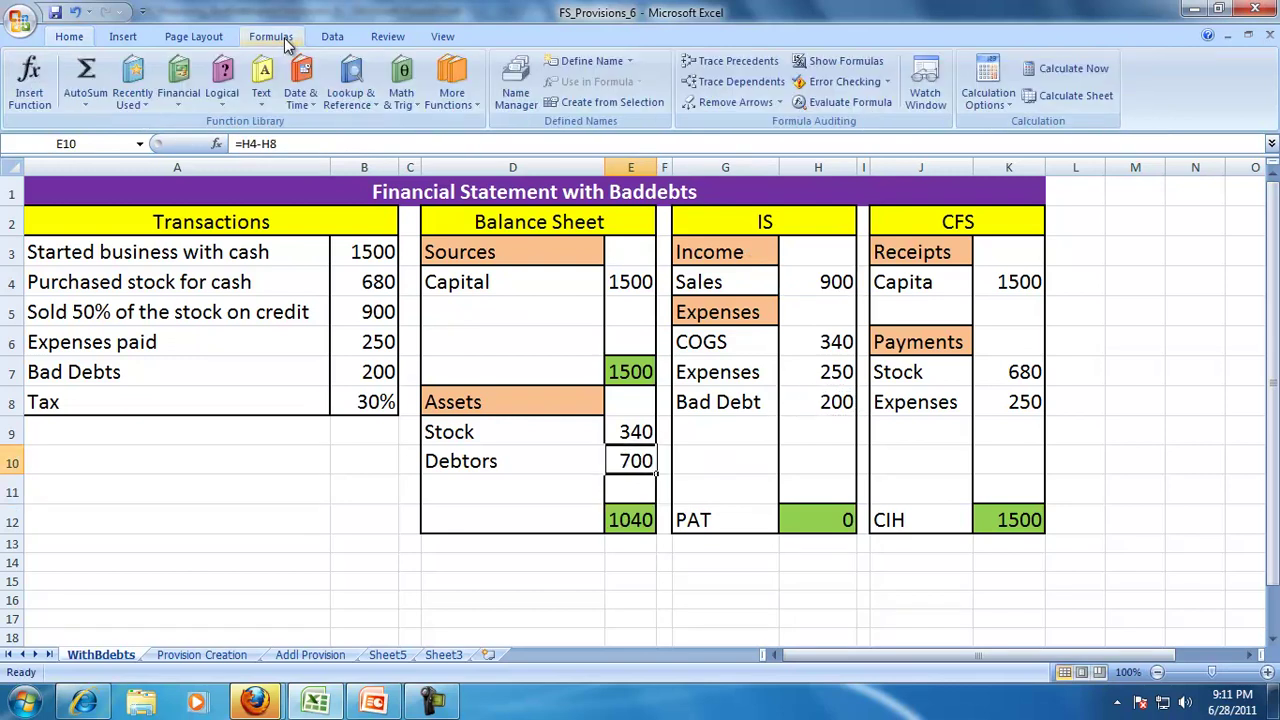
pyautogui.click(729, 64)
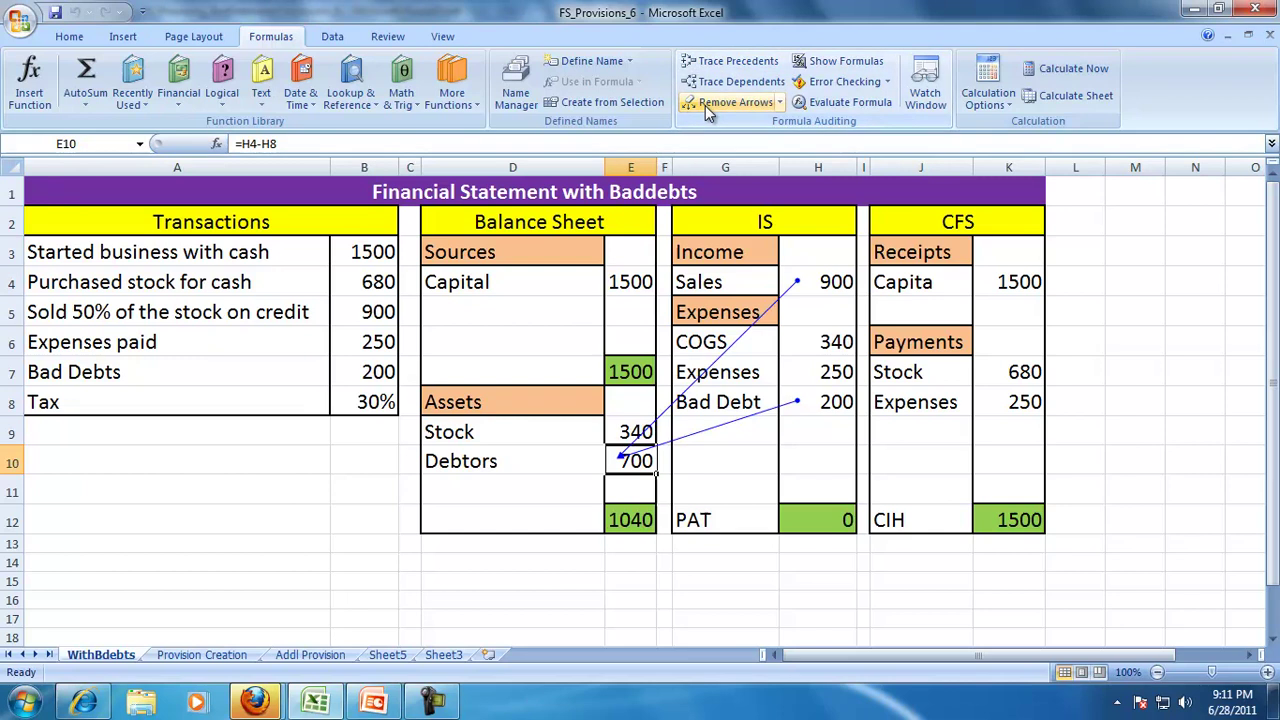
pyautogui.click(705, 104)
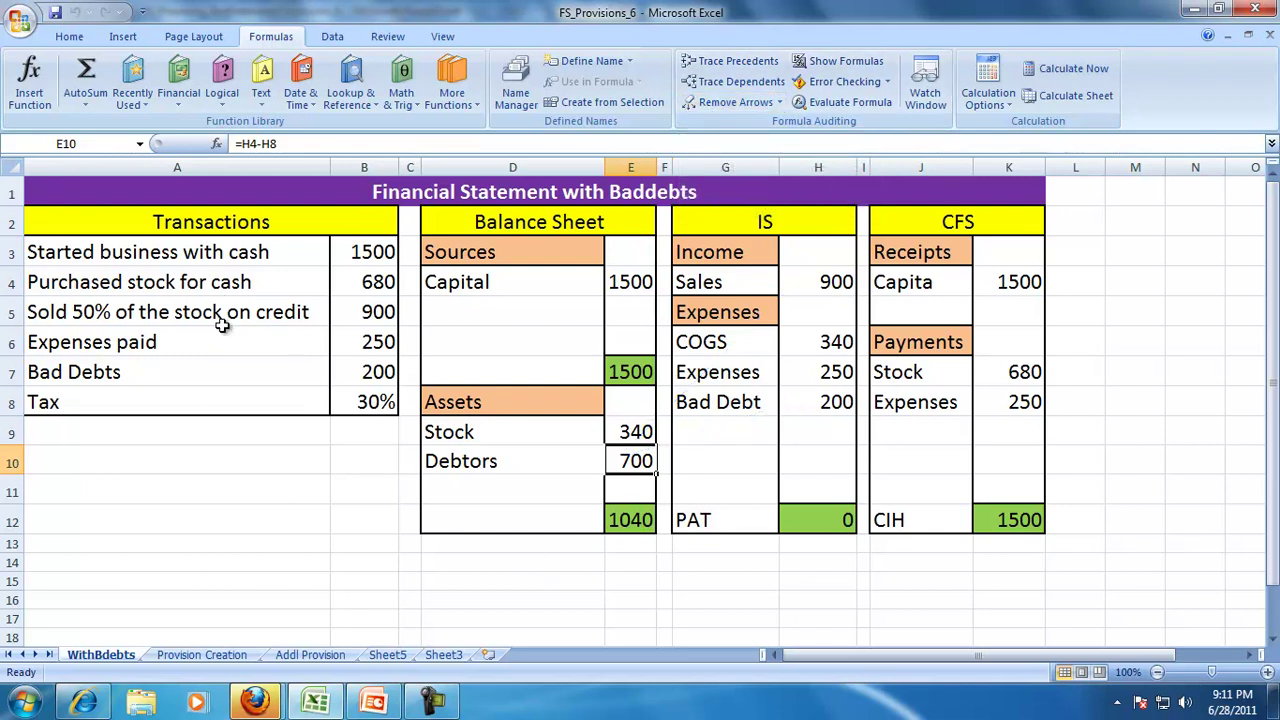
# Total the expenses H6:H8 in H9, and enter PBT in G10 with the formula =H4-H9 in H10
pyautogui.moveTo(830, 335); pyautogui.dragTo(833, 390)
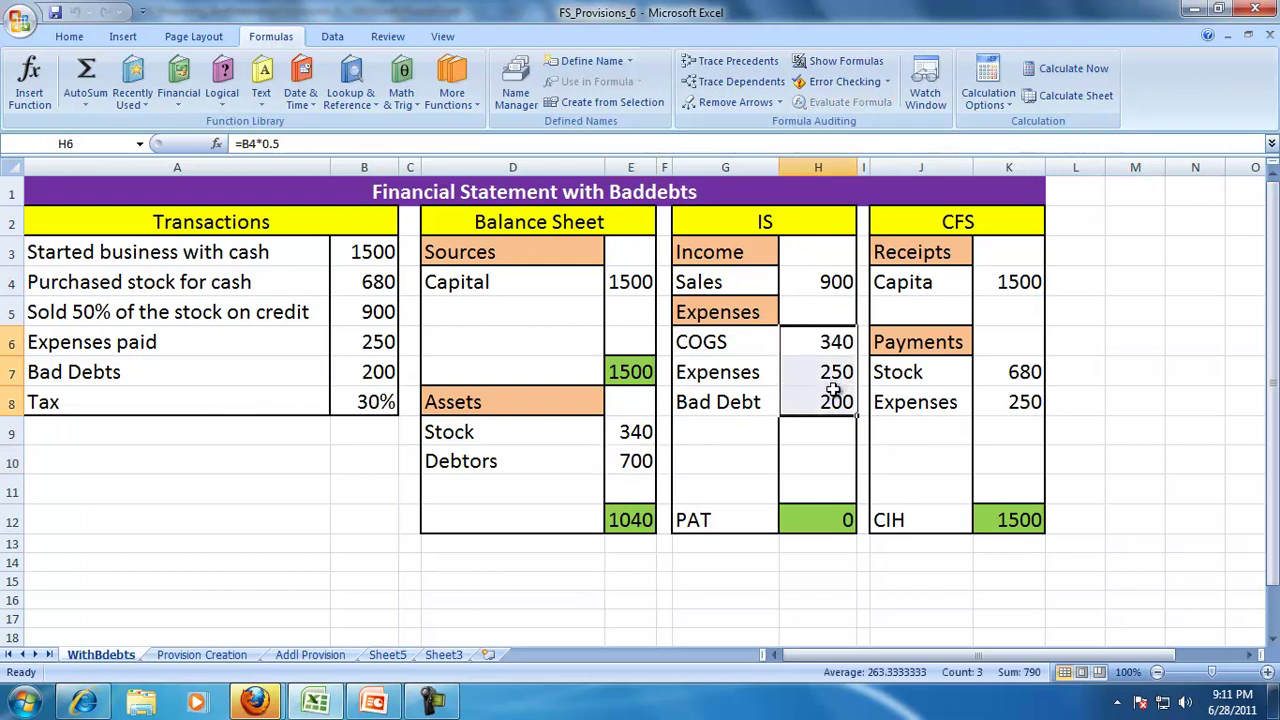
pyautogui.click(85, 80)
pyautogui.click(734, 461)
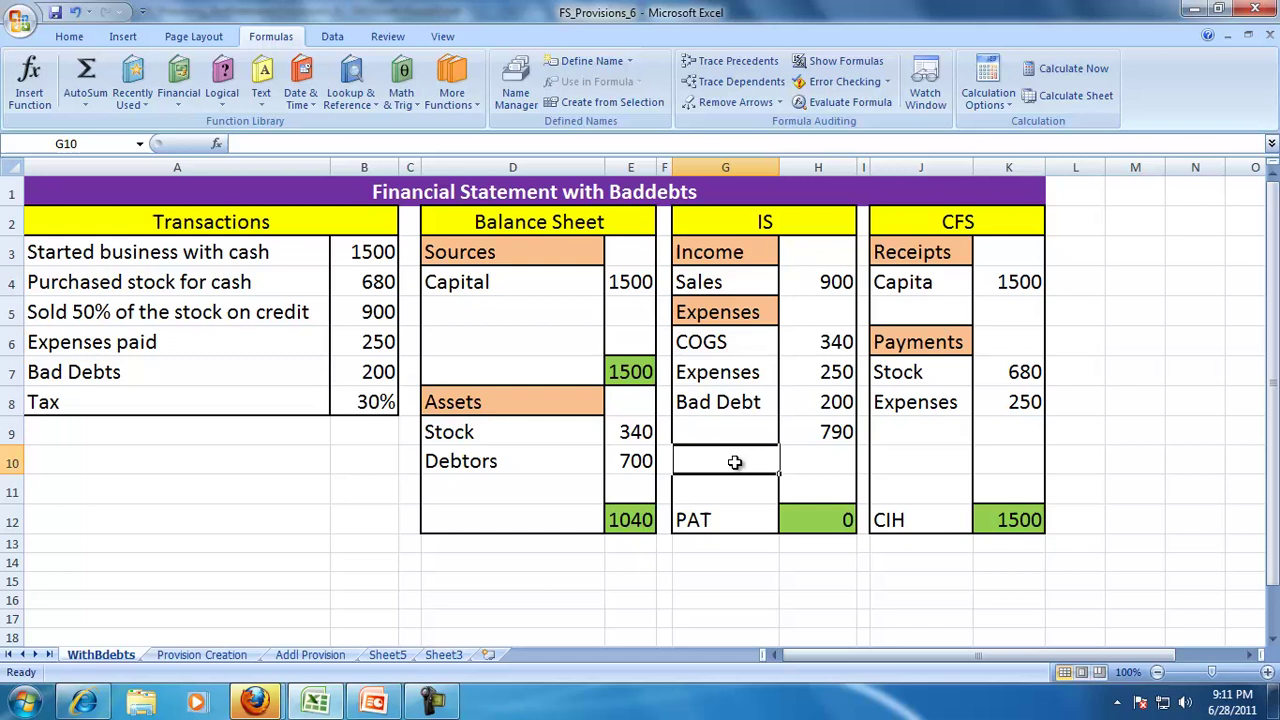
pyautogui.write('PBT')
pyautogui.press('Tab')
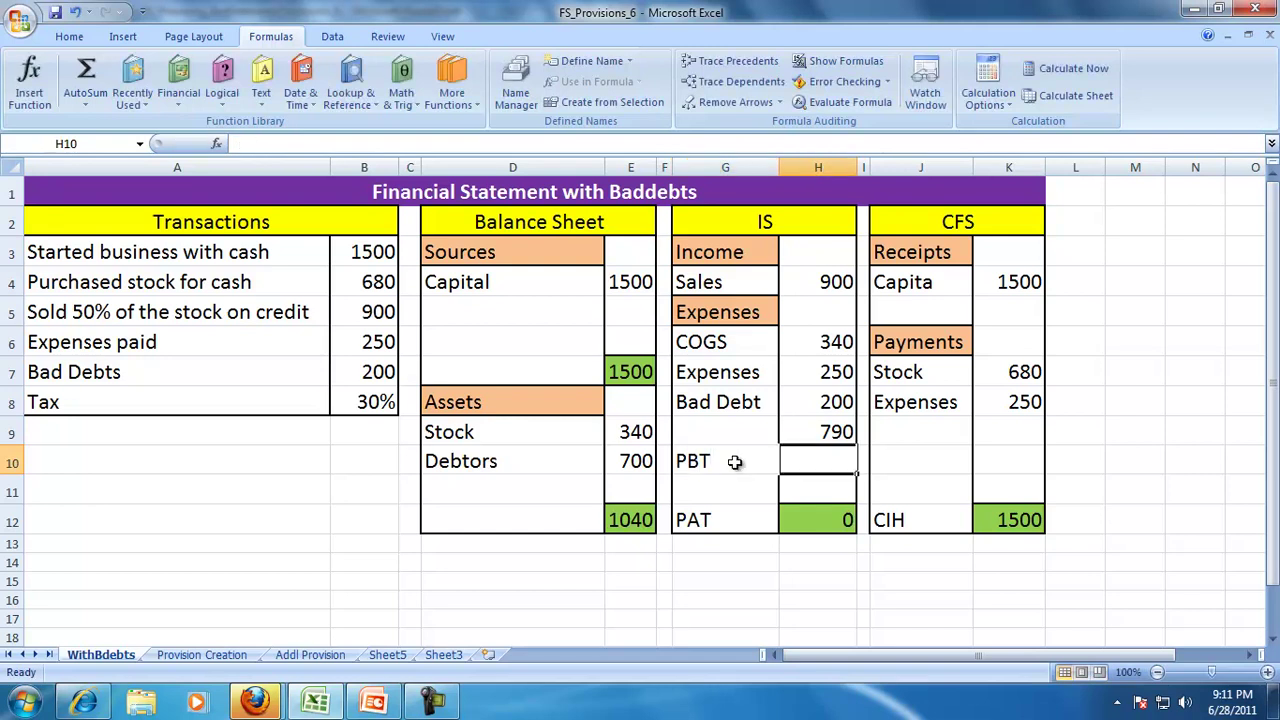
pyautogui.write('=')
pyautogui.press('Up')
pyautogui.press('Up')
pyautogui.press('Up')
pyautogui.press('Up')
pyautogui.press('Up')
pyautogui.press('Up')
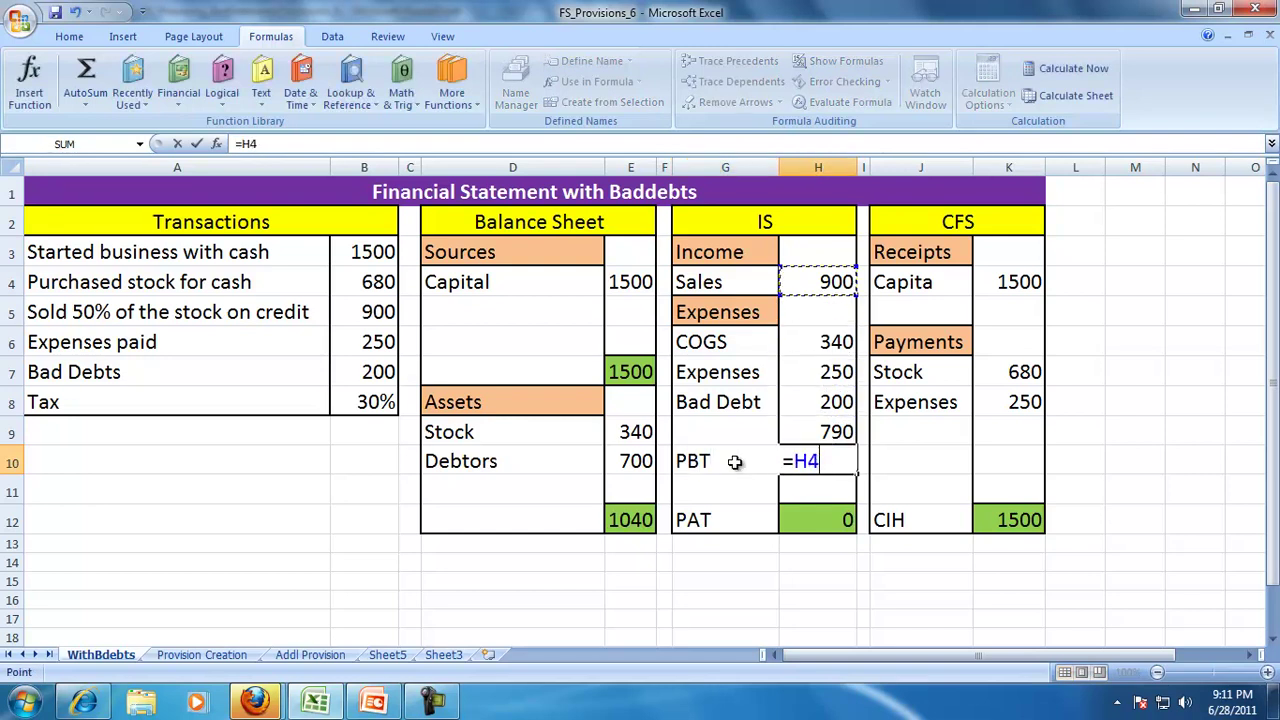
pyautogui.write('-')
pyautogui.press('Up')
pyautogui.press('Return')
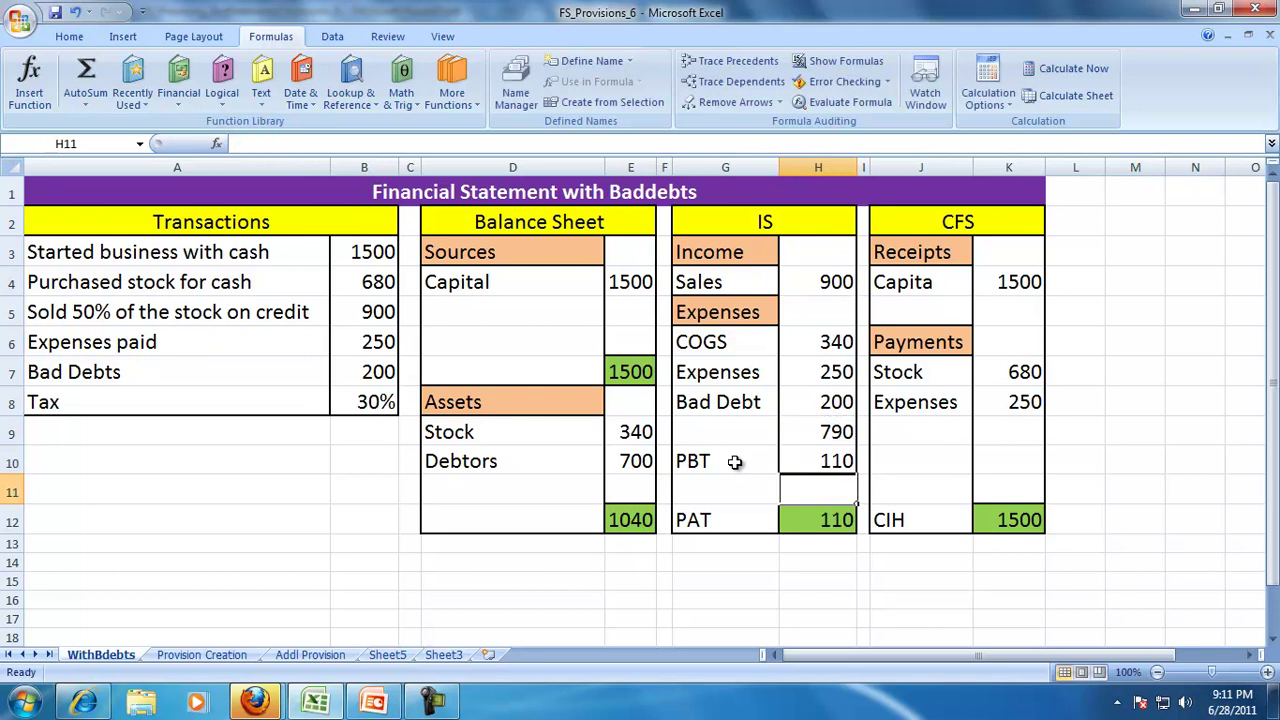
# Enter Tax in G11 of the income statement and compute it in H11 as PBT times the tax rate, =H10*B8
pyautogui.click(722, 489)
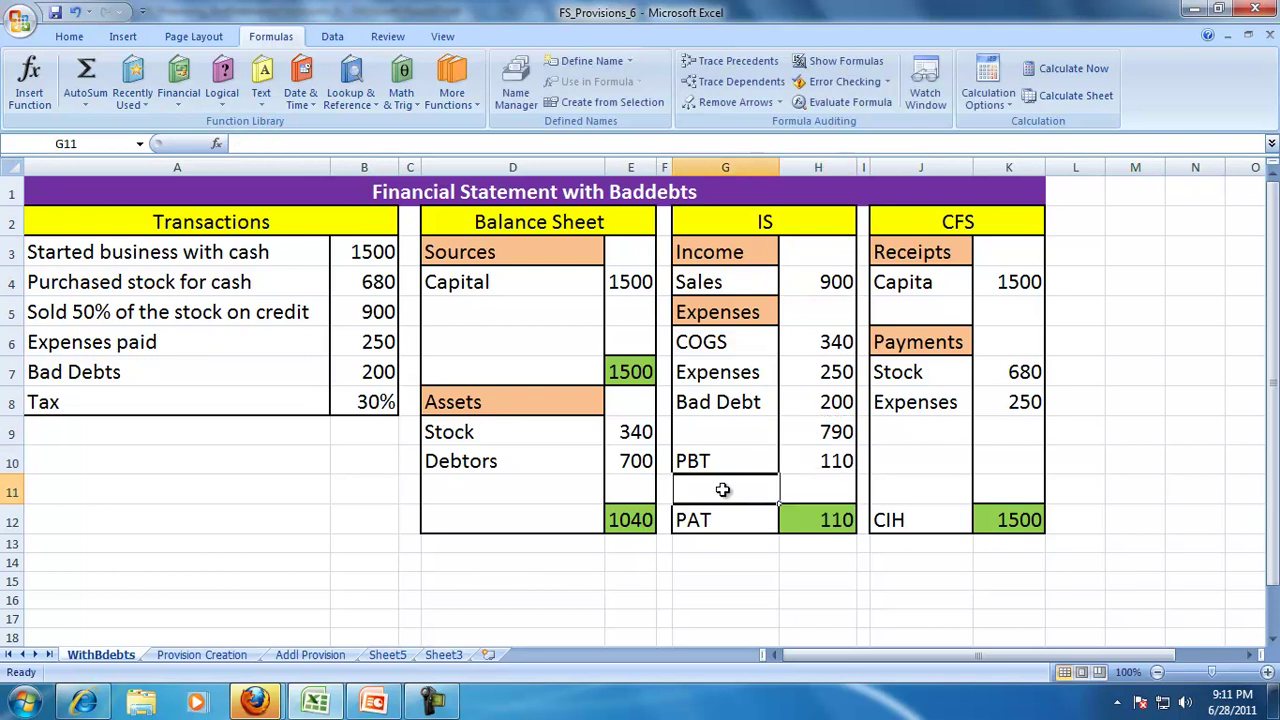
pyautogui.write('T')
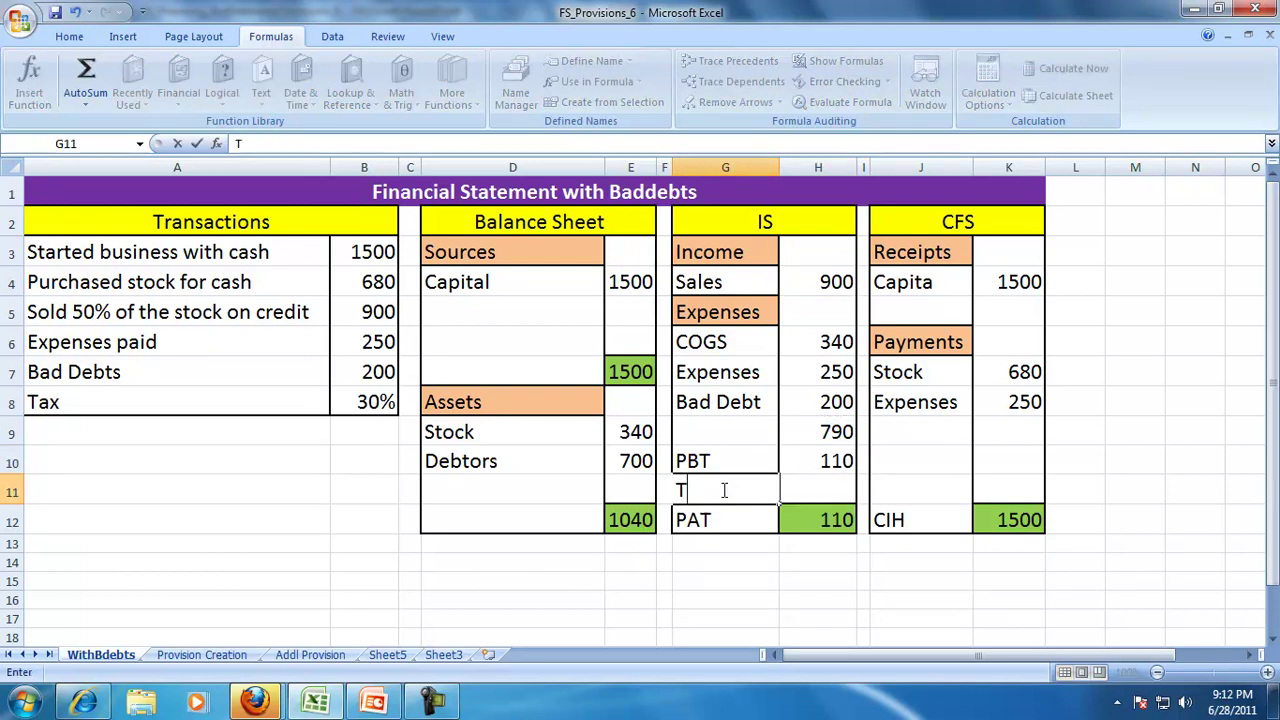
pyautogui.write('ax')
pyautogui.press('Tab')
pyautogui.write('=')
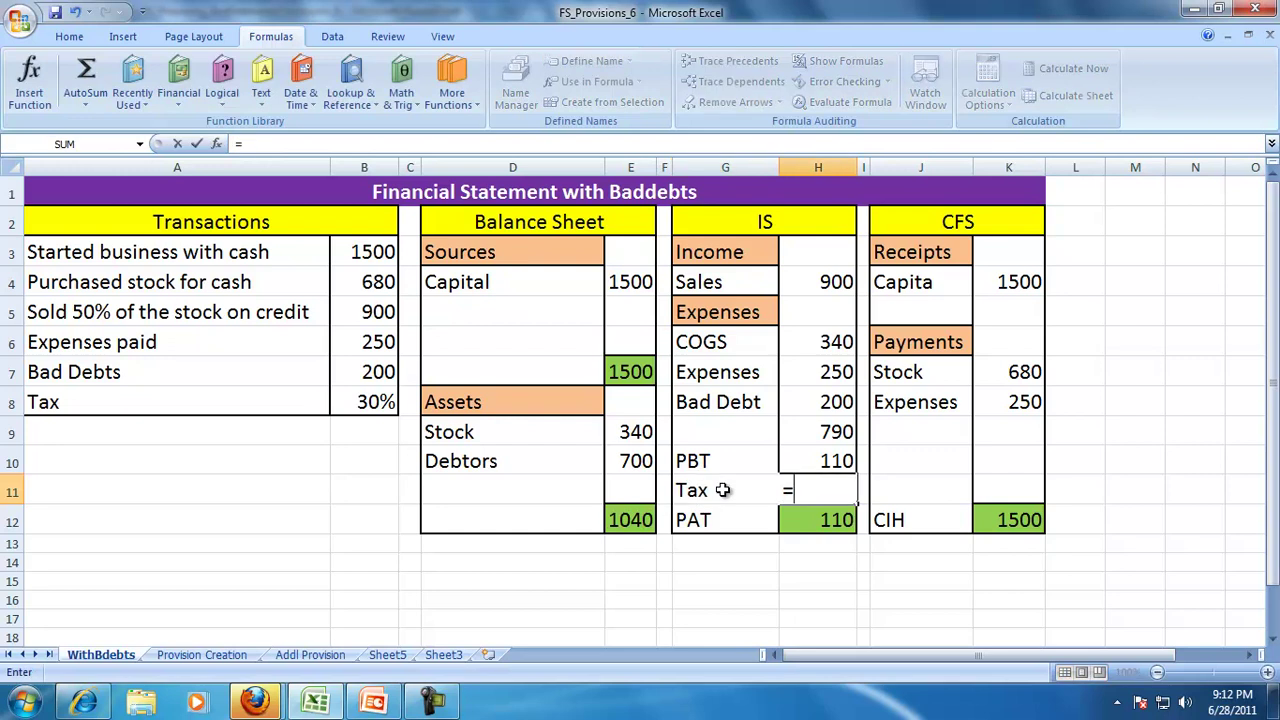
pyautogui.press('Up')
pyautogui.write('*')
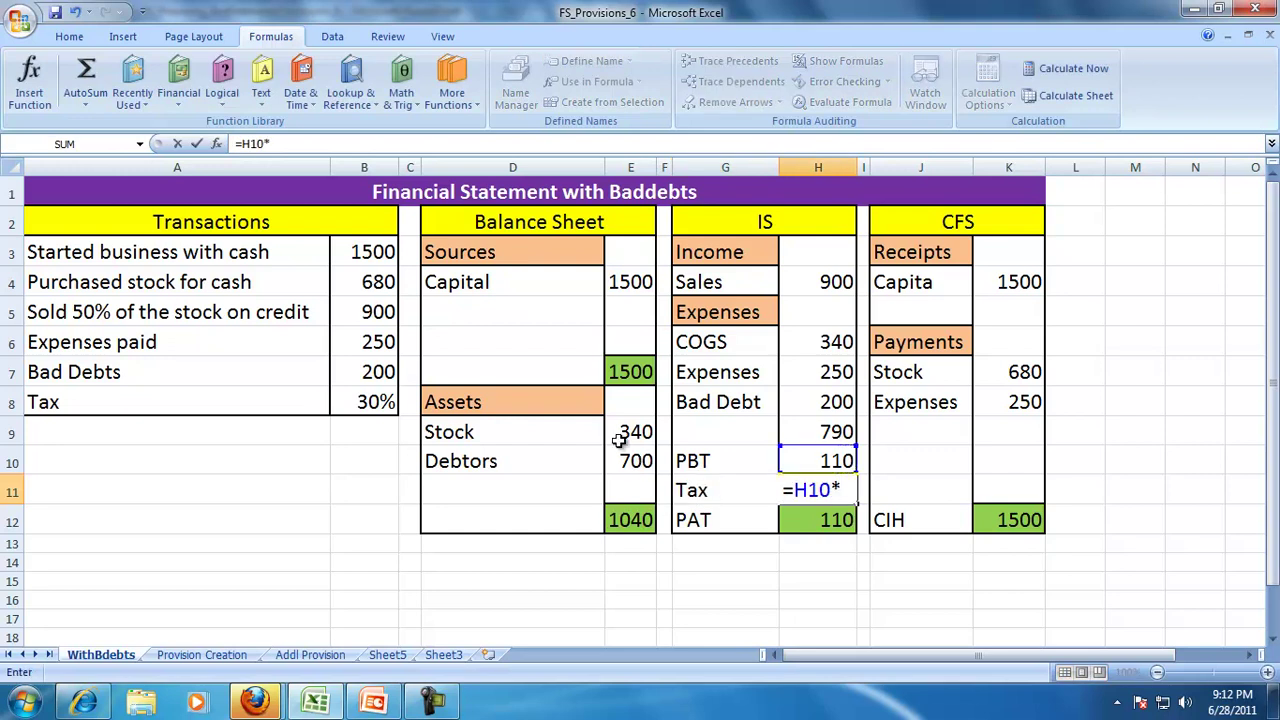
pyautogui.click(363, 401)
pyautogui.press('Return')
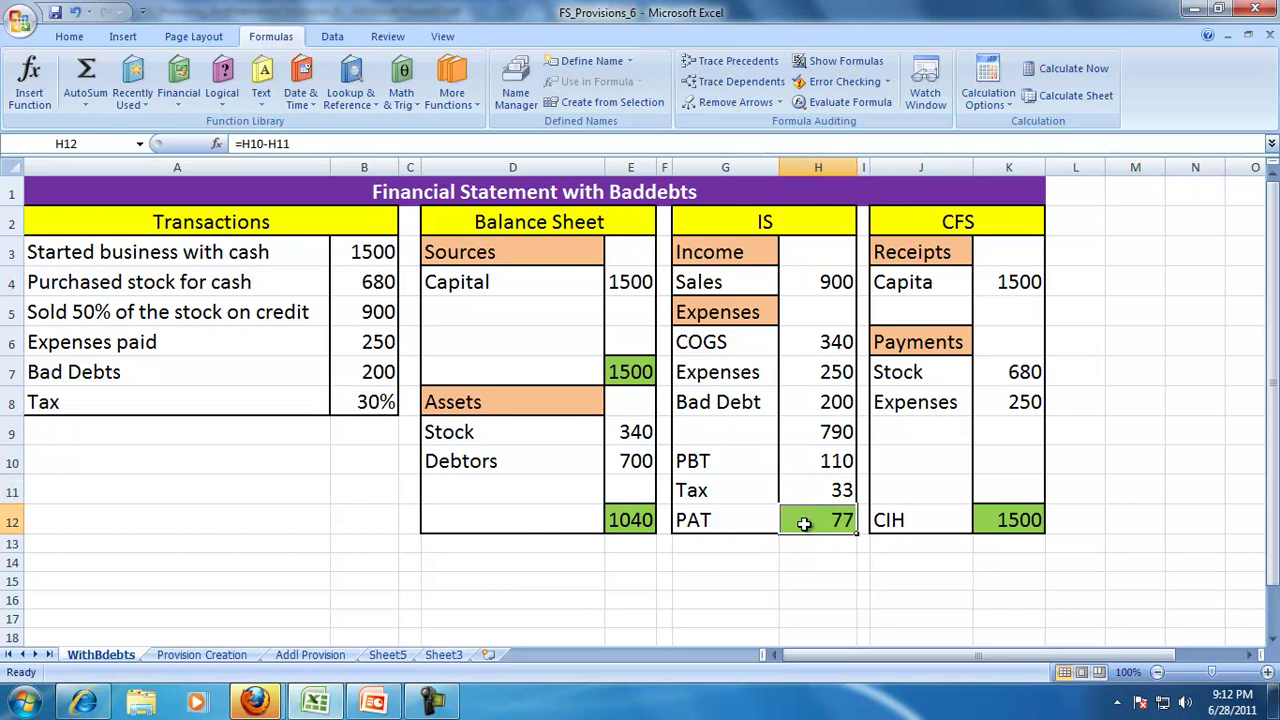
# Enter Tax in J9 under the cash flow statement's Payments and link its amount in K9 to H11
pyautogui.click(915, 436)
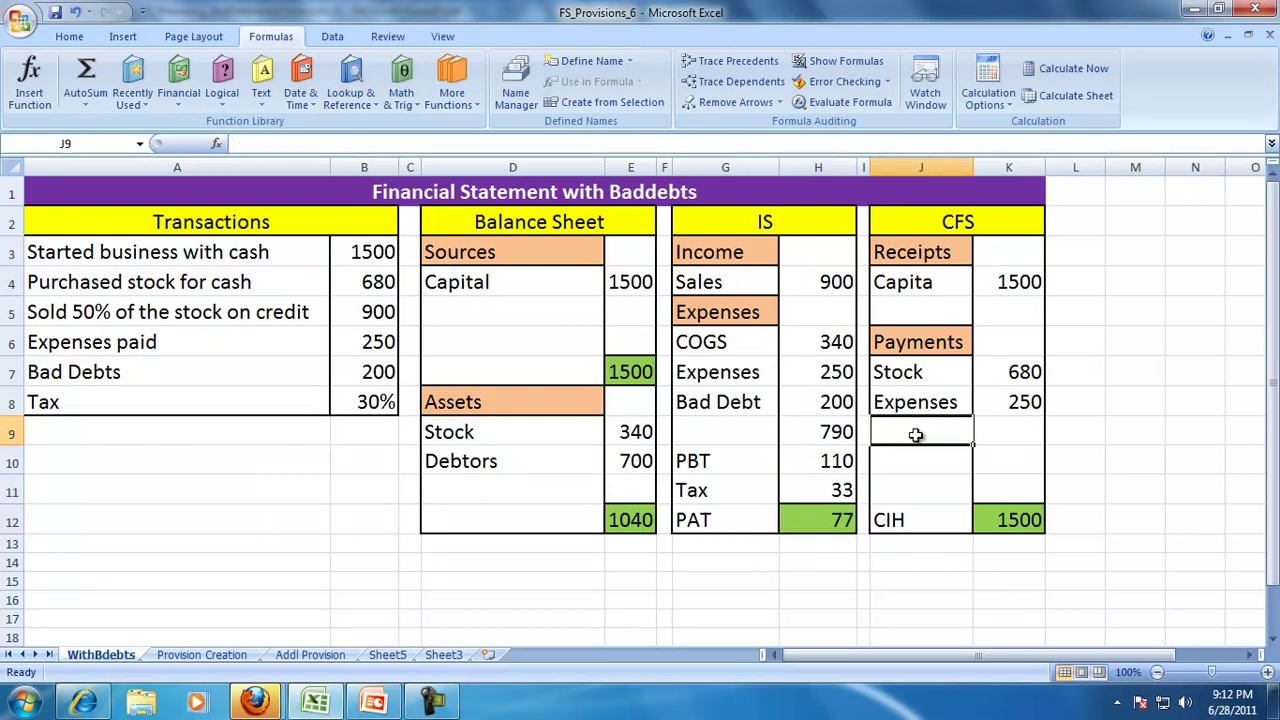
pyautogui.write('Tax')
pyautogui.press('Tab')
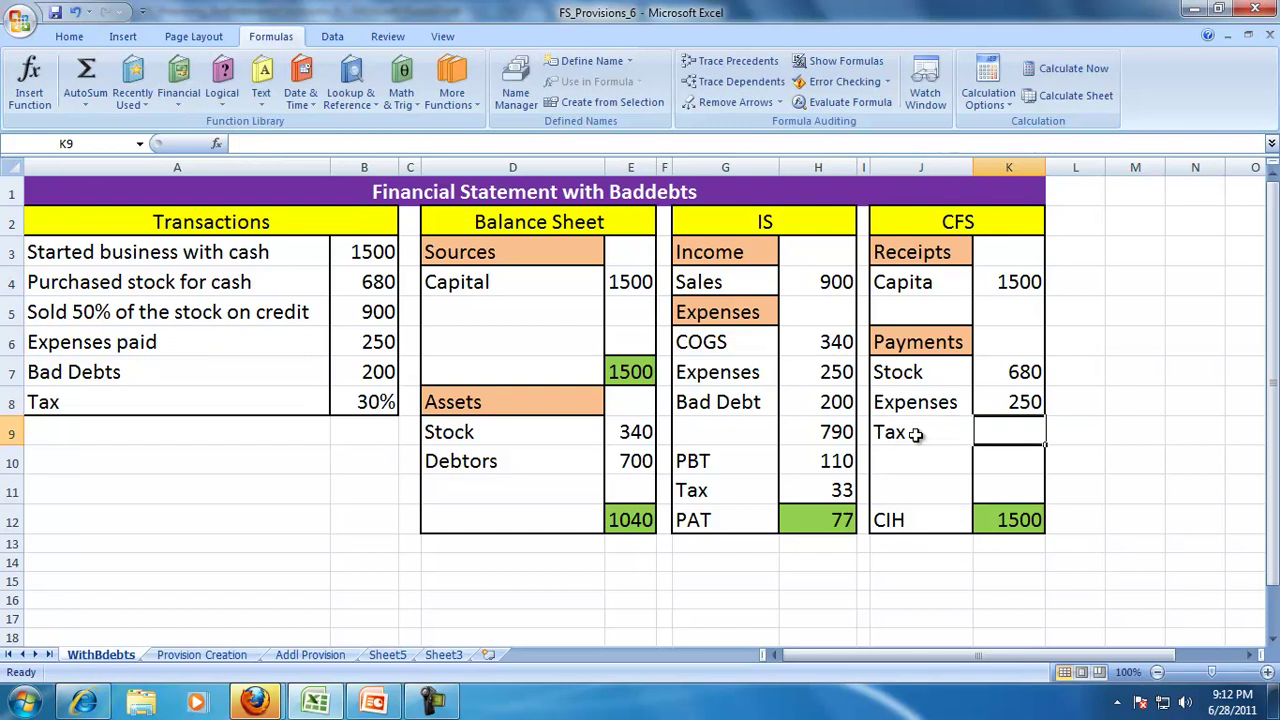
pyautogui.write('=')
pyautogui.click(800, 489)
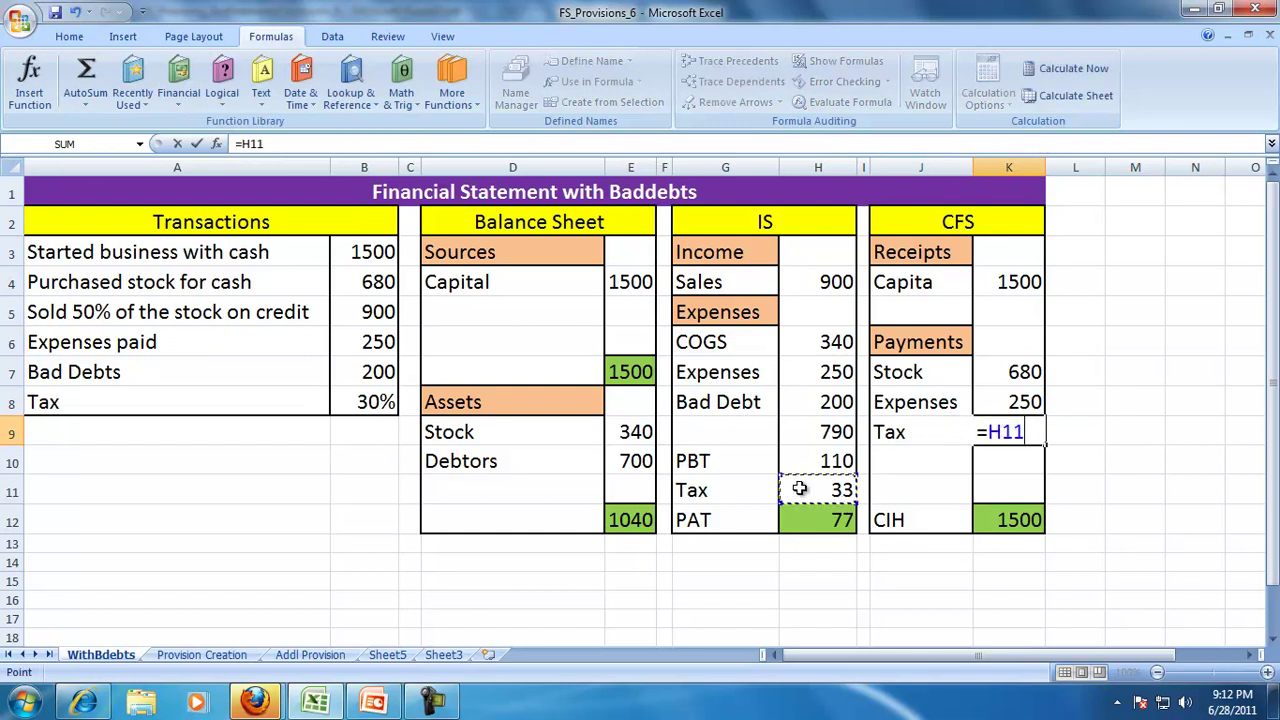
pyautogui.press('Return')
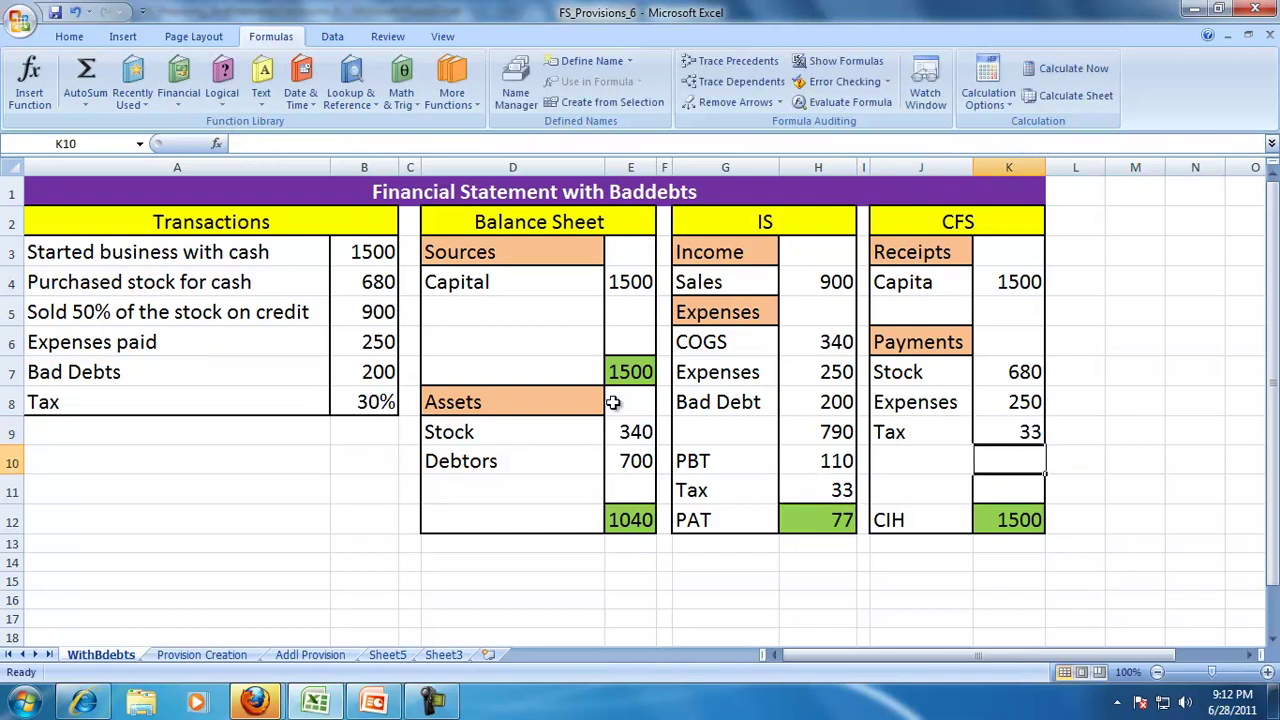
# Enter Retained Profit in D5 under the balance sheet's Sources and link its amount in E5 to the PAT in H12
pyautogui.click(808, 520)
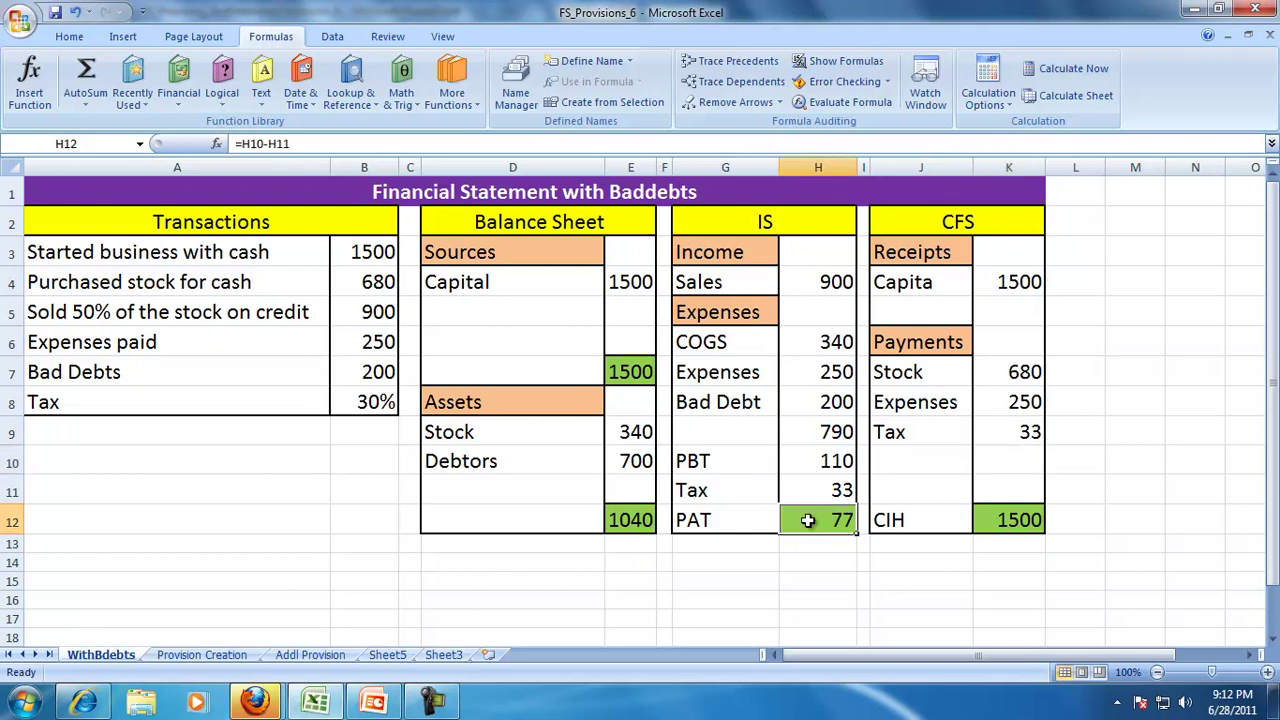
pyautogui.click(466, 312)
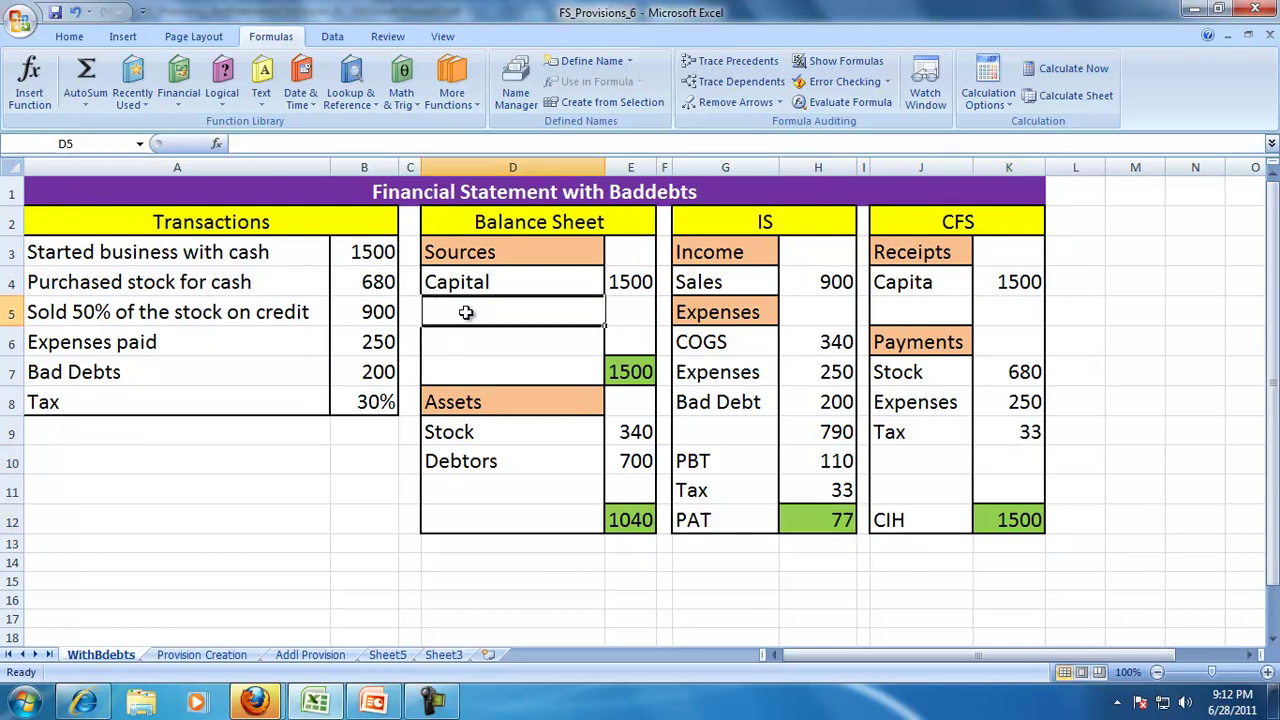
pyautogui.write('Retauine')
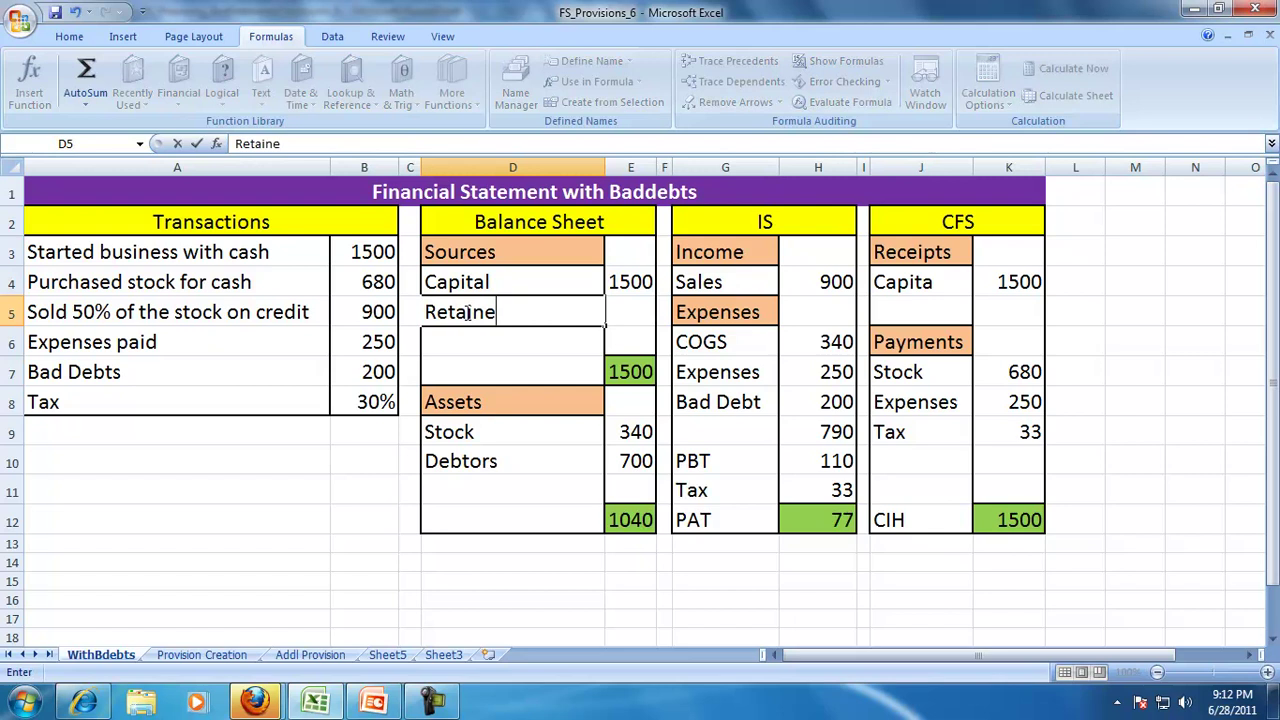
pyautogui.write('d Profit')
pyautogui.press('Tab')
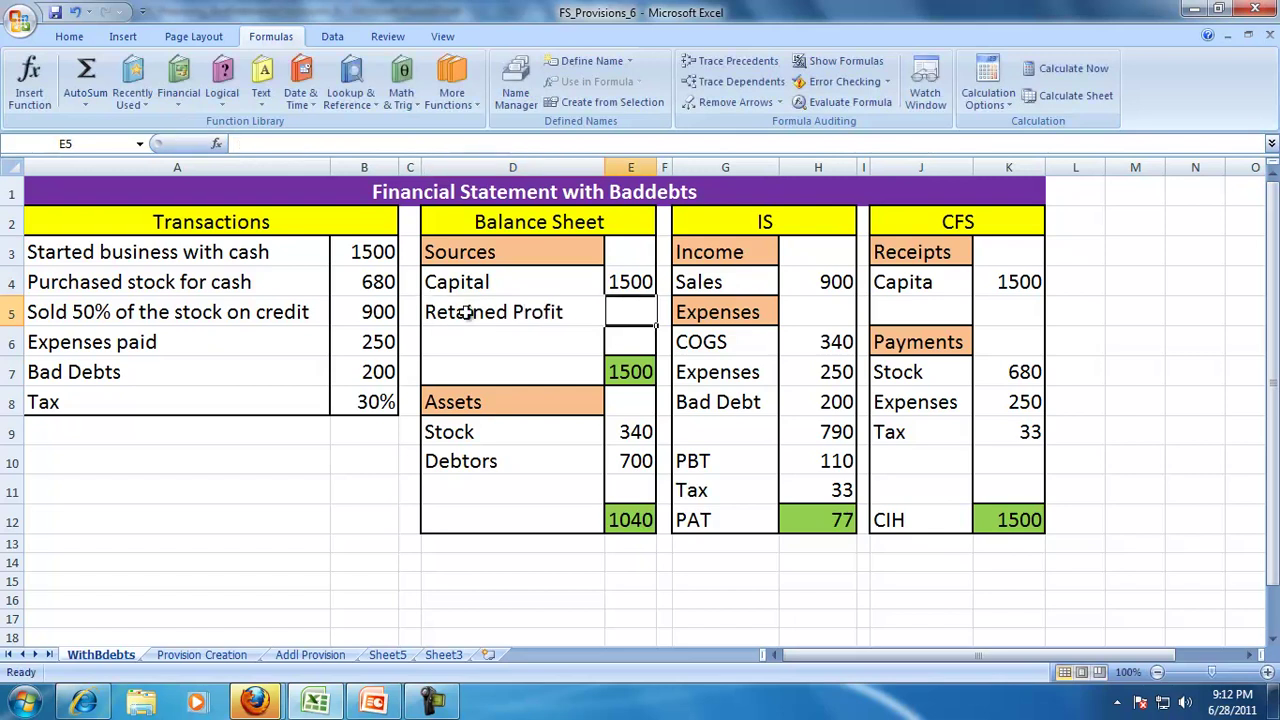
pyautogui.write('=')
pyautogui.click(820, 516)
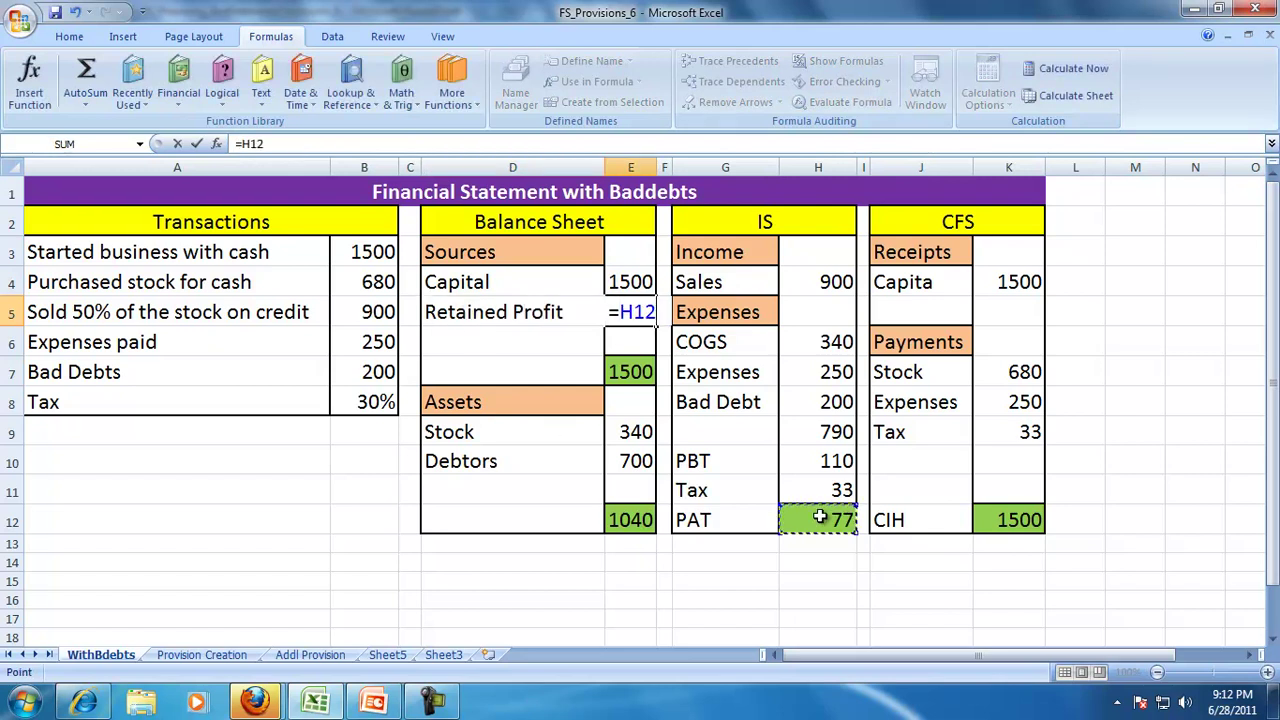
pyautogui.press('Return')
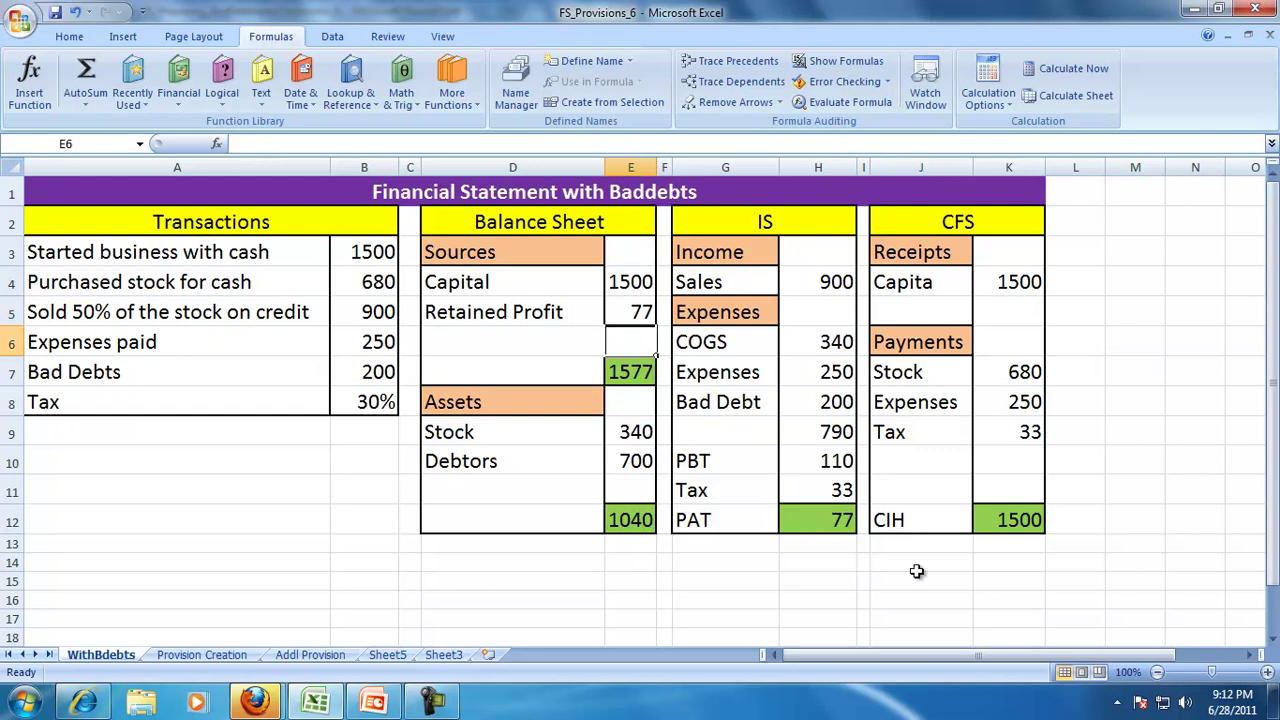
# Total the payments K7:K9 in K10 and compute CIH in K12 with the formula =K4-K10
pyautogui.moveTo(1022, 378); pyautogui.dragTo(1030, 432)
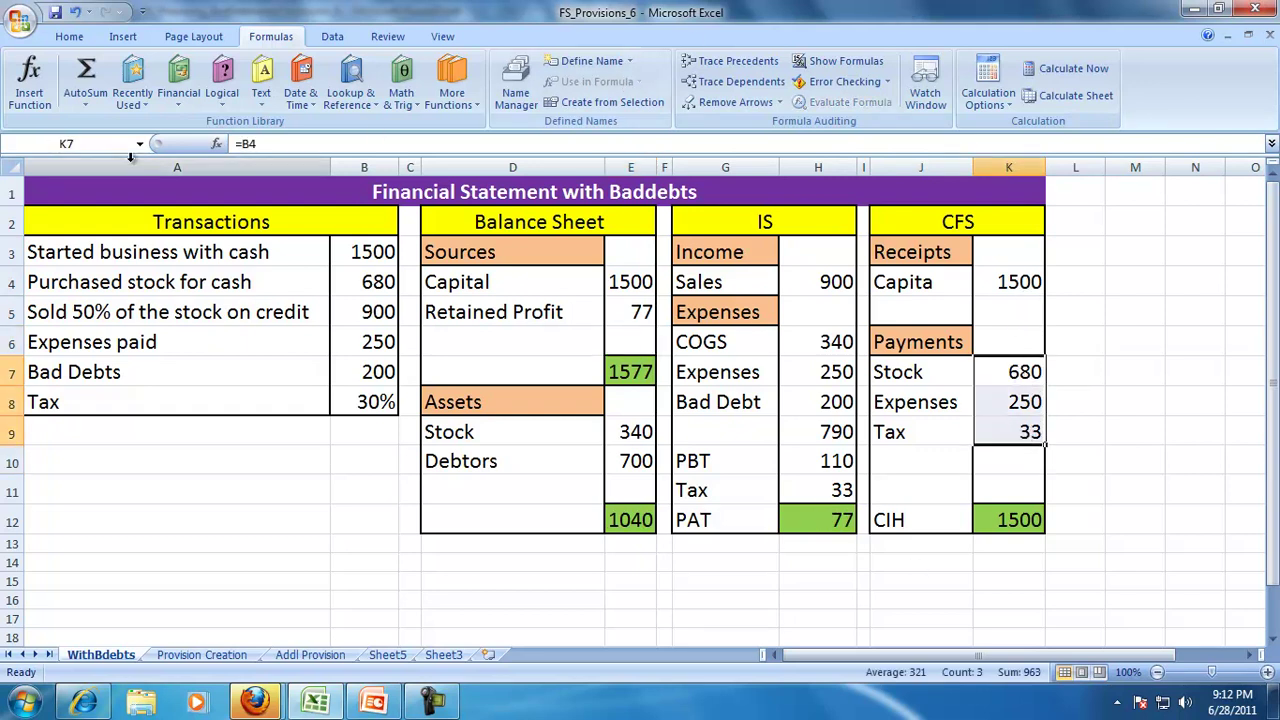
pyautogui.click(86, 72)
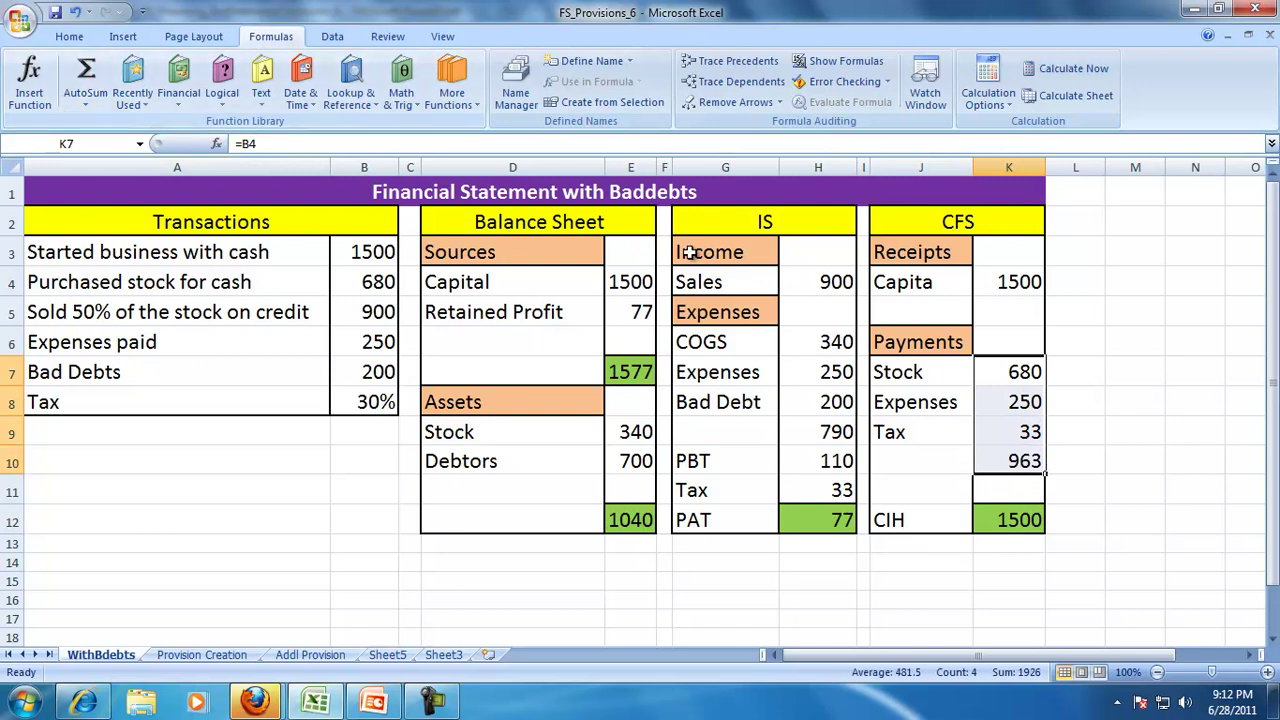
pyautogui.click(1000, 520)
pyautogui.write('=')
pyautogui.press('Up')
pyautogui.press('Up')
pyautogui.press('Up')
pyautogui.press('Up')
pyautogui.press('Up')
pyautogui.press('Up')
pyautogui.press('Up')
pyautogui.press('Up')
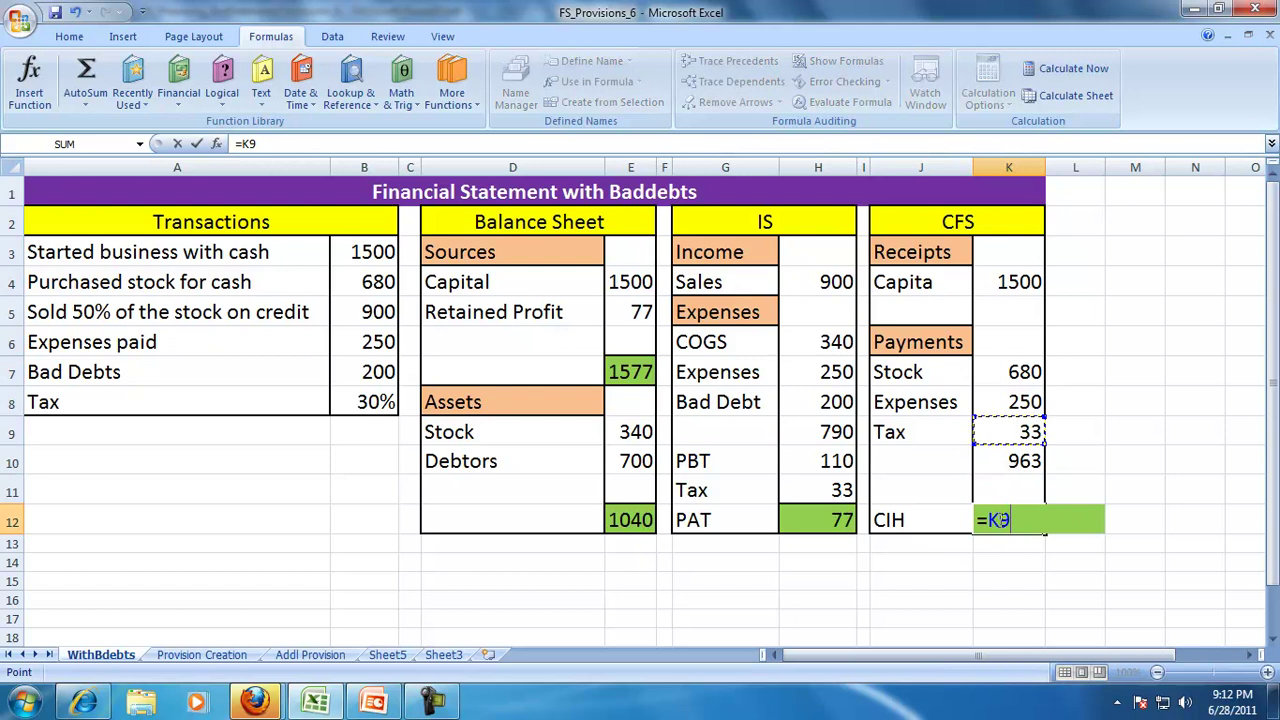
pyautogui.write('-')
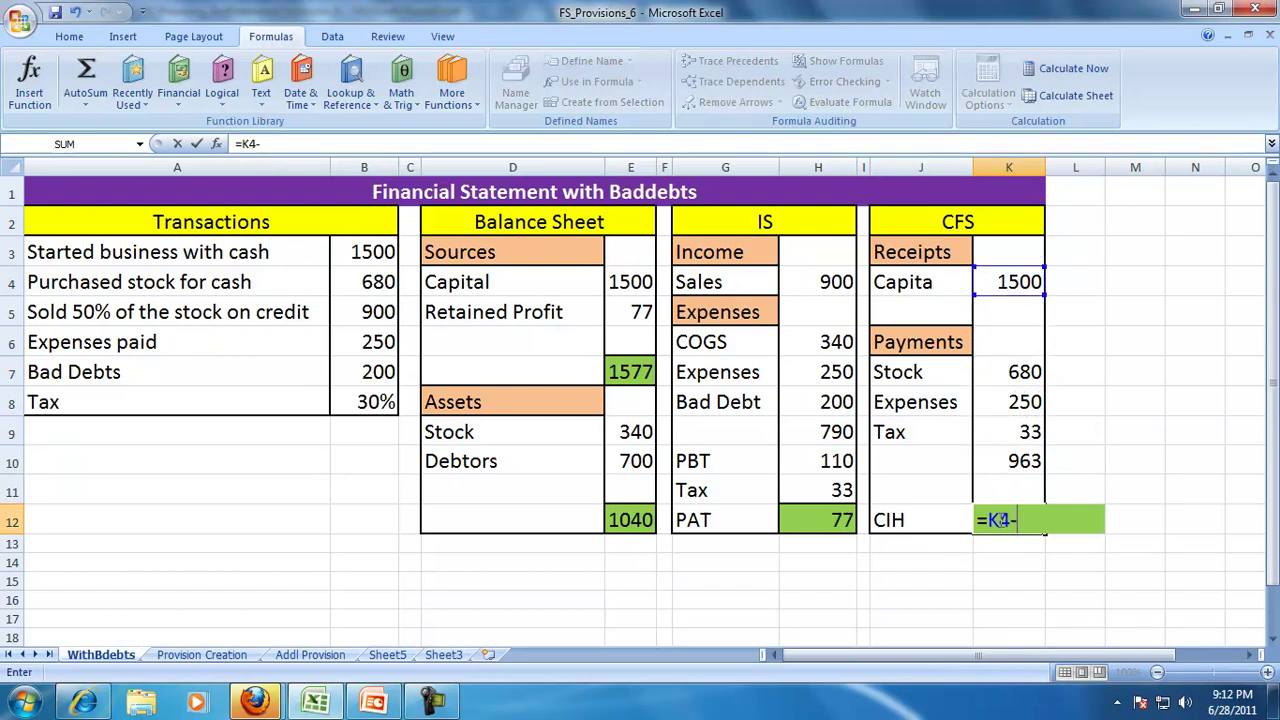
pyautogui.press('Up')
pyautogui.press('Up')
pyautogui.press('Return')
pyautogui.click(998, 520)
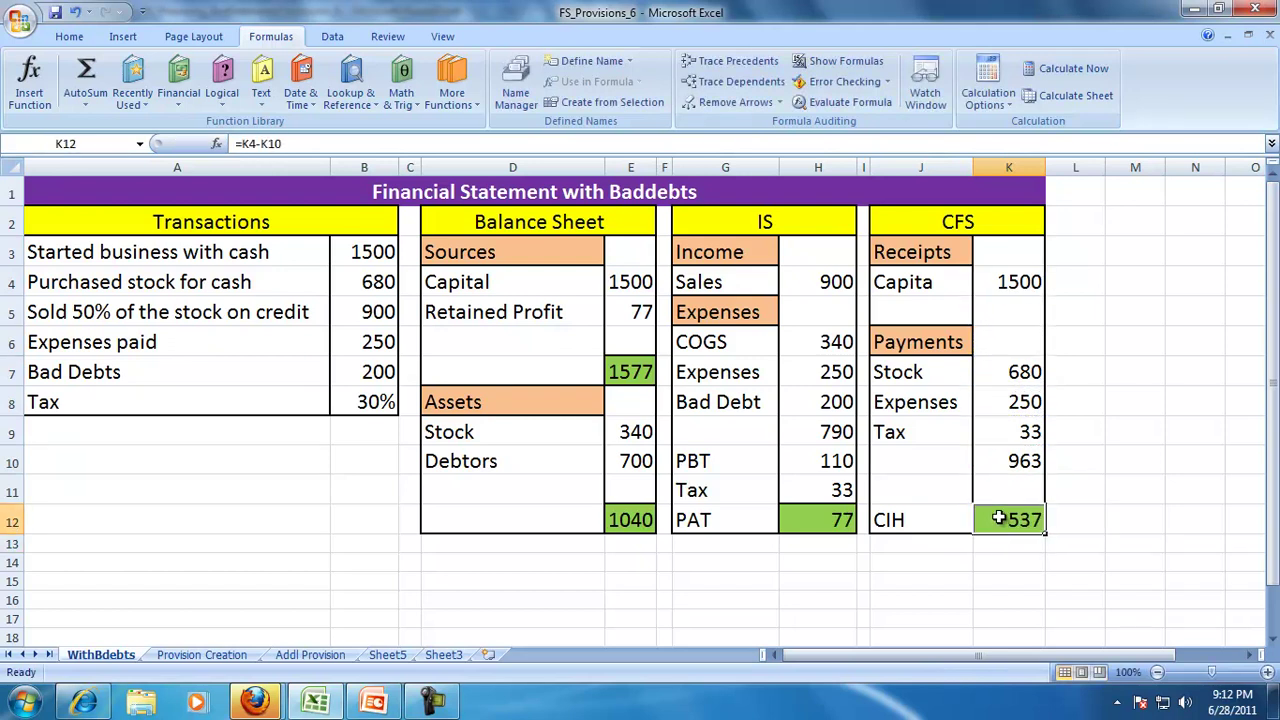
# Enter CIH in D11 under the balance sheet's Assets and link its amount in E11 to K12
pyautogui.click(537, 486)
pyautogui.write('Cl')
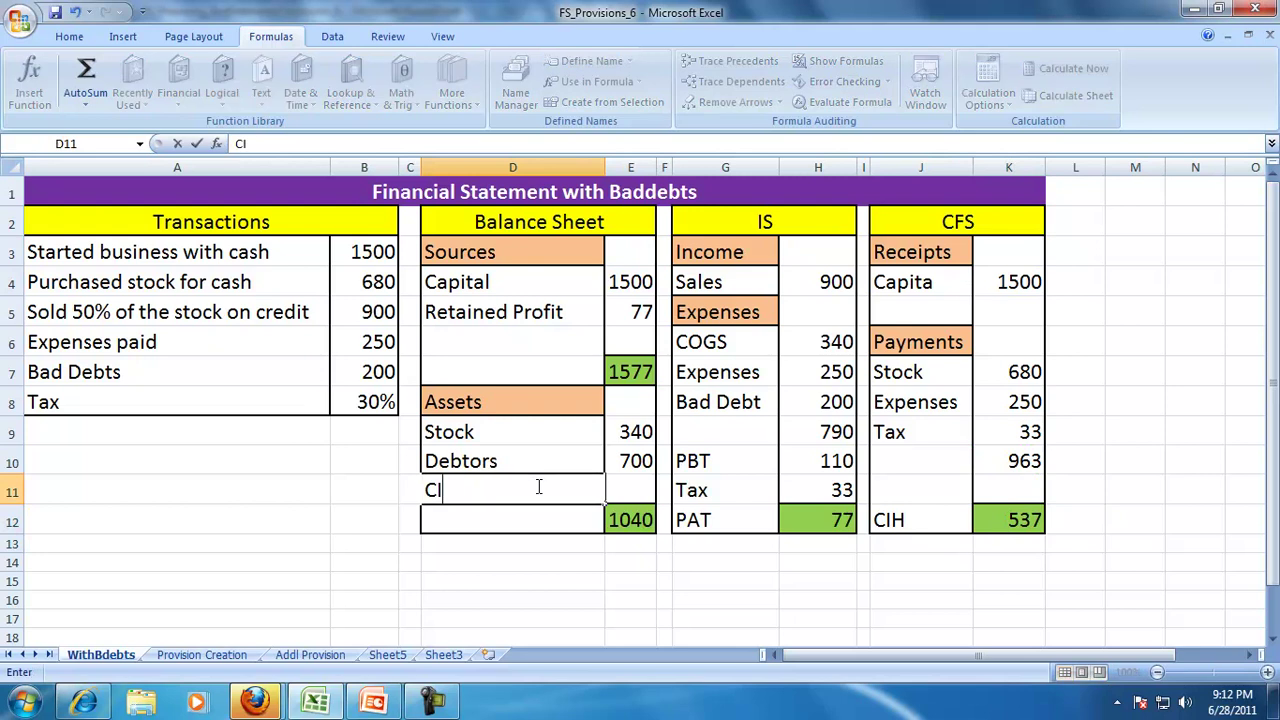
pyautogui.press('Tab')
pyautogui.write('=')
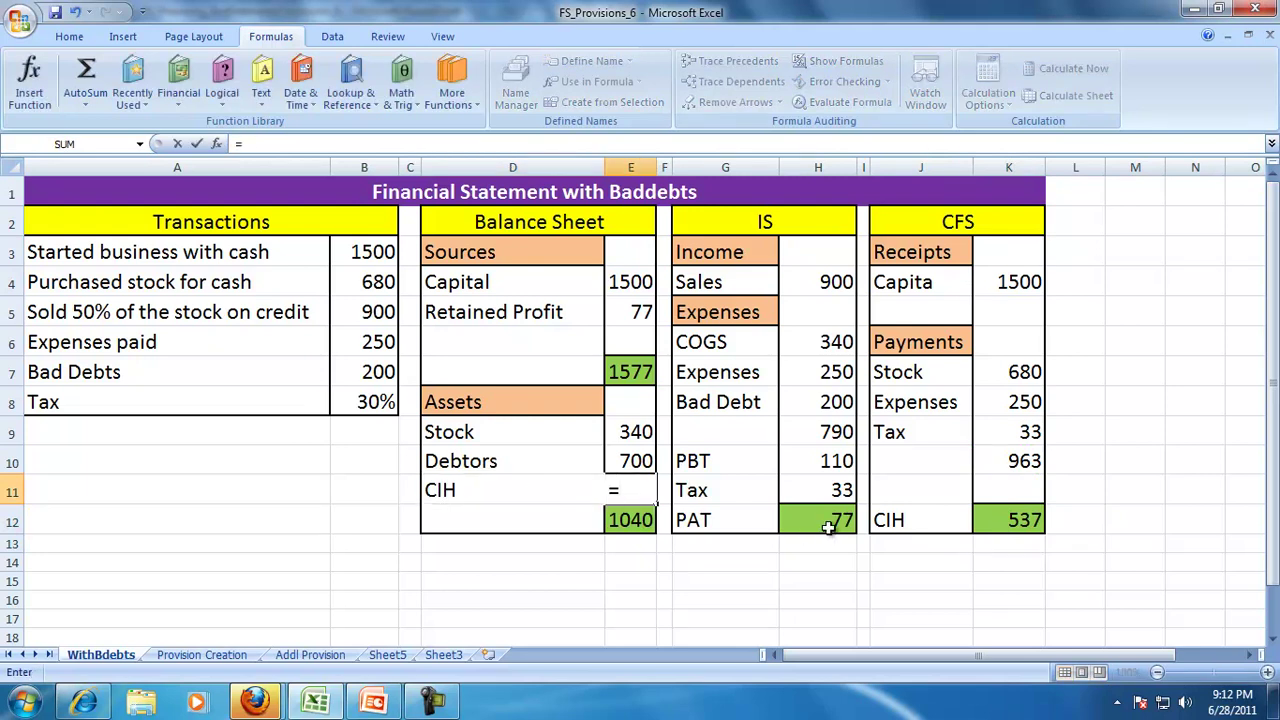
pyautogui.click(1017, 522)
pyautogui.press('Return')
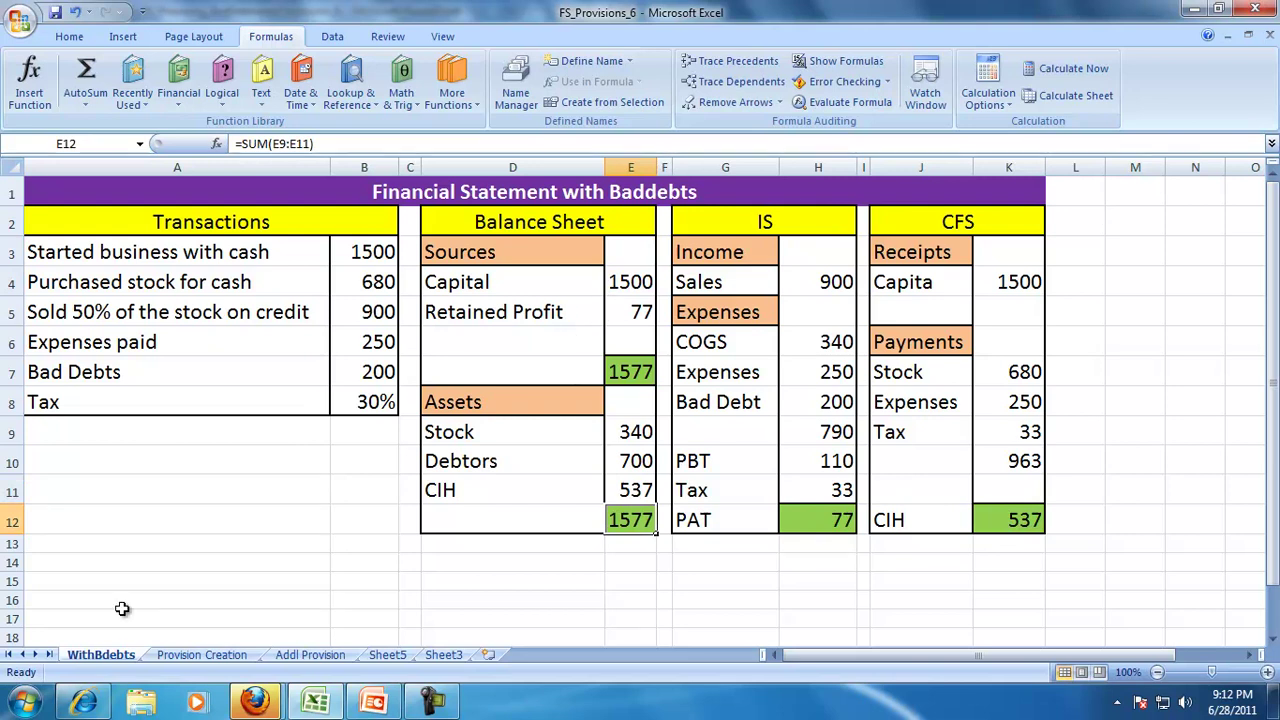
# Write the note "Bad debt: Loss due to the insolvency of" in A10 and continue it with "Debtor" in A11
pyautogui.click(68, 469)
pyautogui.write('Bad d')
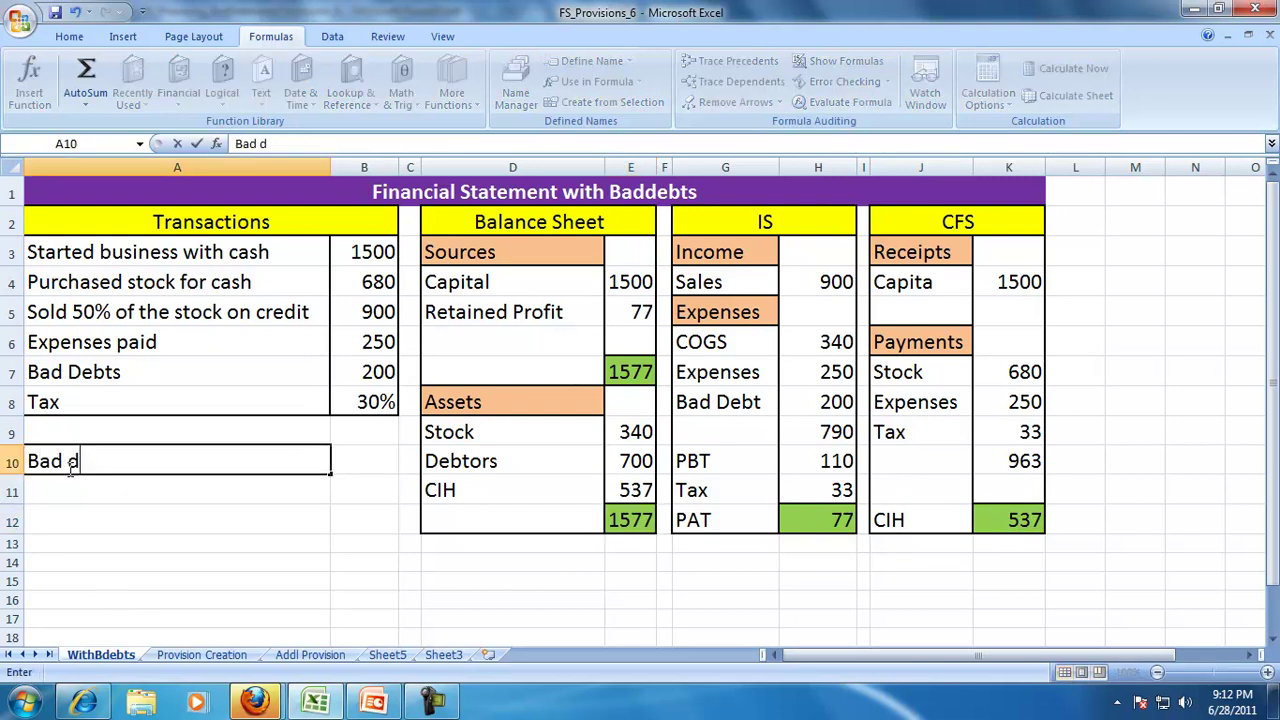
pyautogui.write('ebt:')
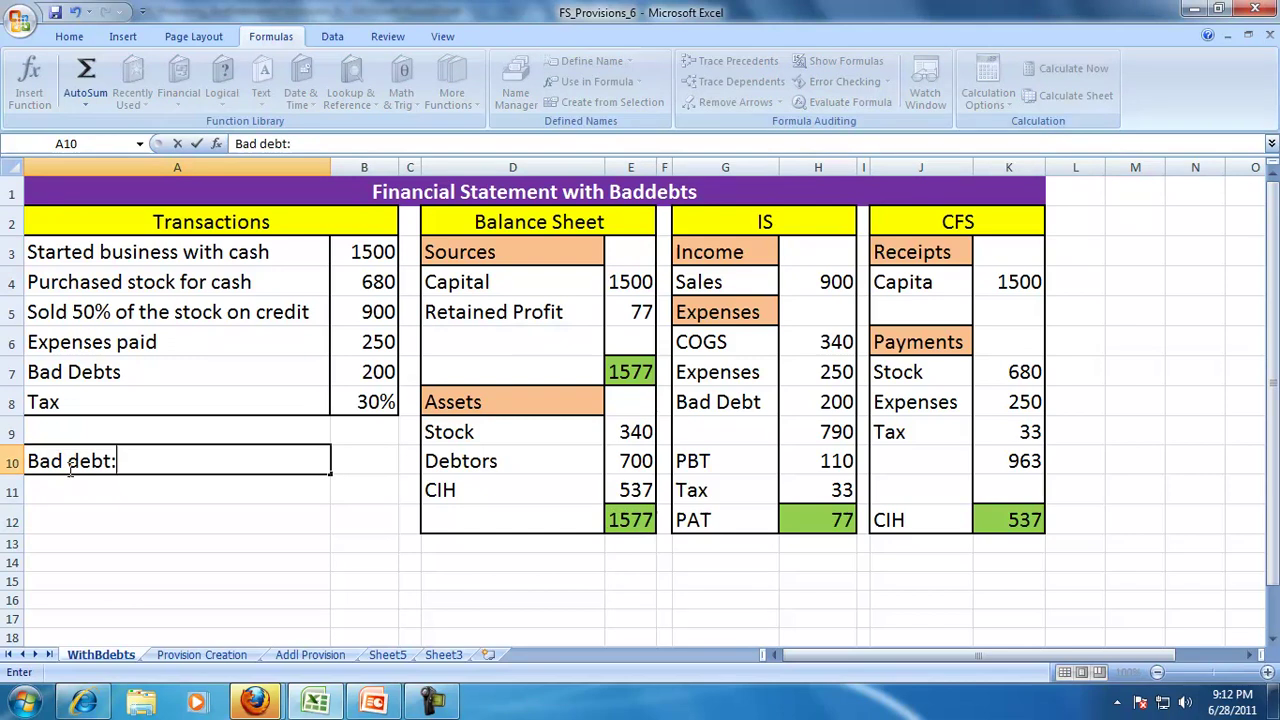
pyautogui.write(' Loss duye')
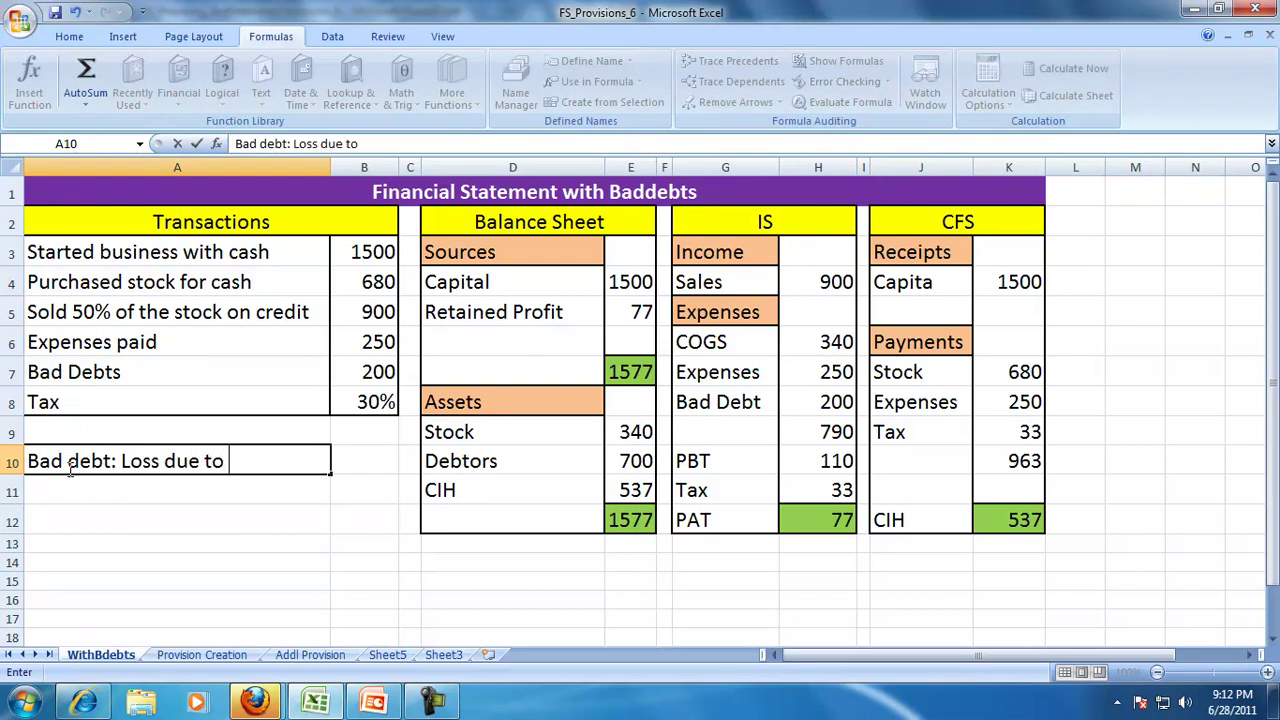
pyautogui.write('nsolvency of')
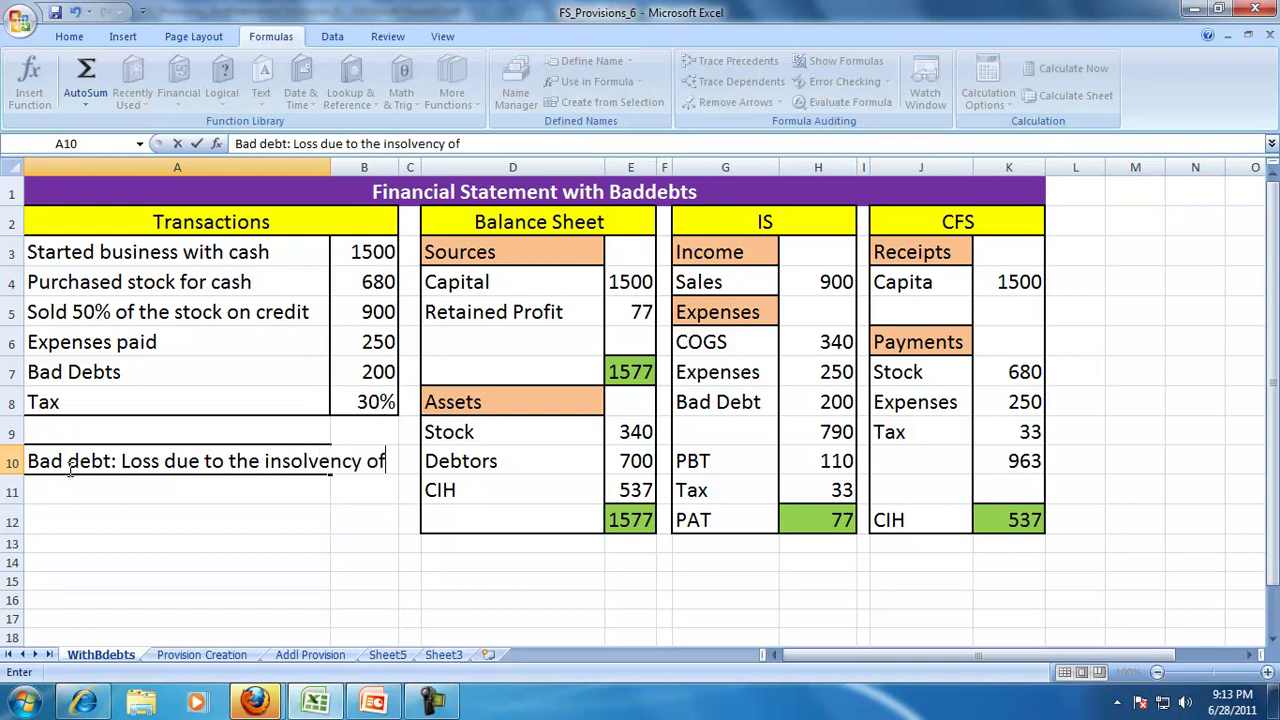
pyautogui.press('Return')
pyautogui.write('De')
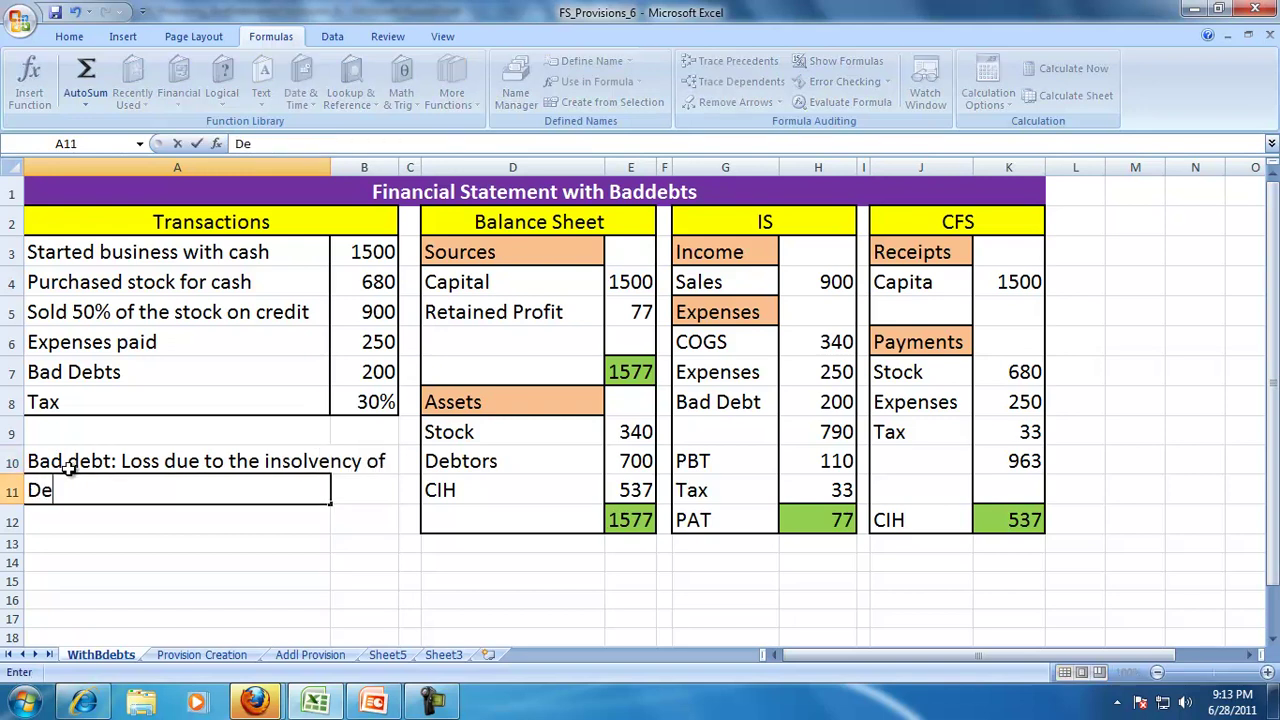
pyautogui.write('btor')
pyautogui.press('Return')
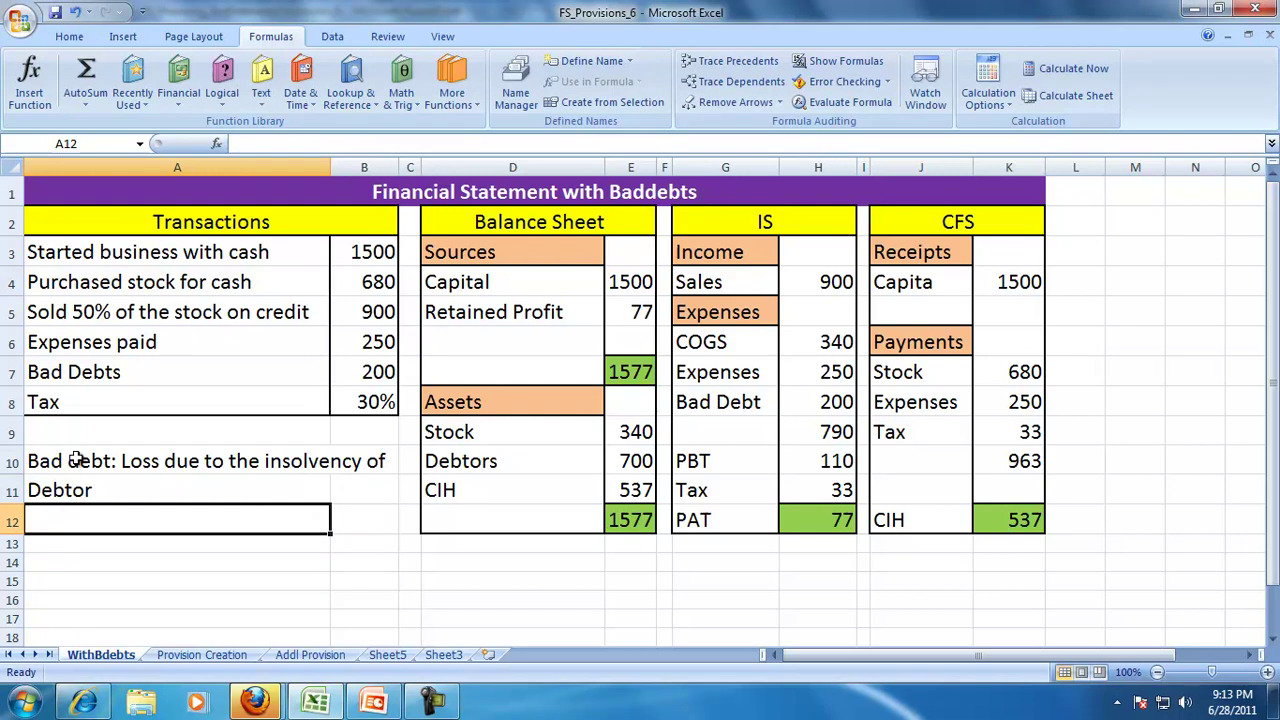
pyautogui.click(218, 185)
pyautogui.moveTo(218, 185); pyautogui.dragTo(260, 517)
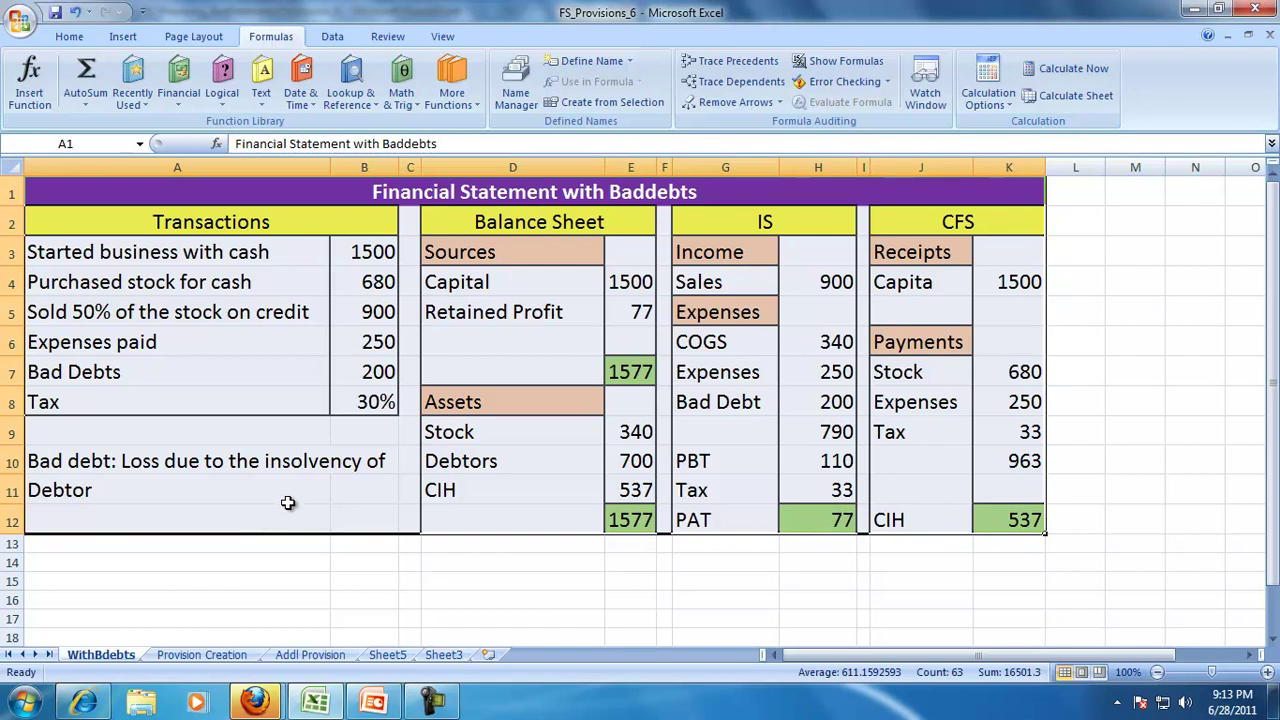
pyautogui.click(288, 503)
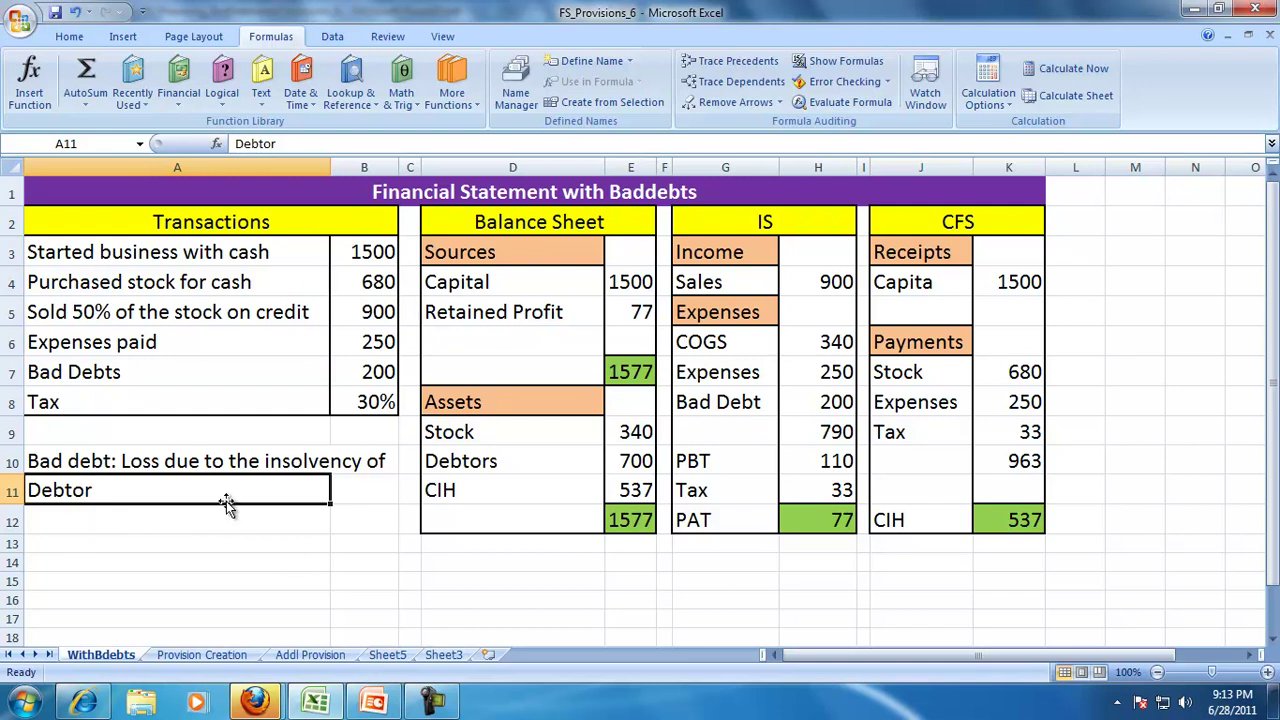
pyautogui.click(90, 463)
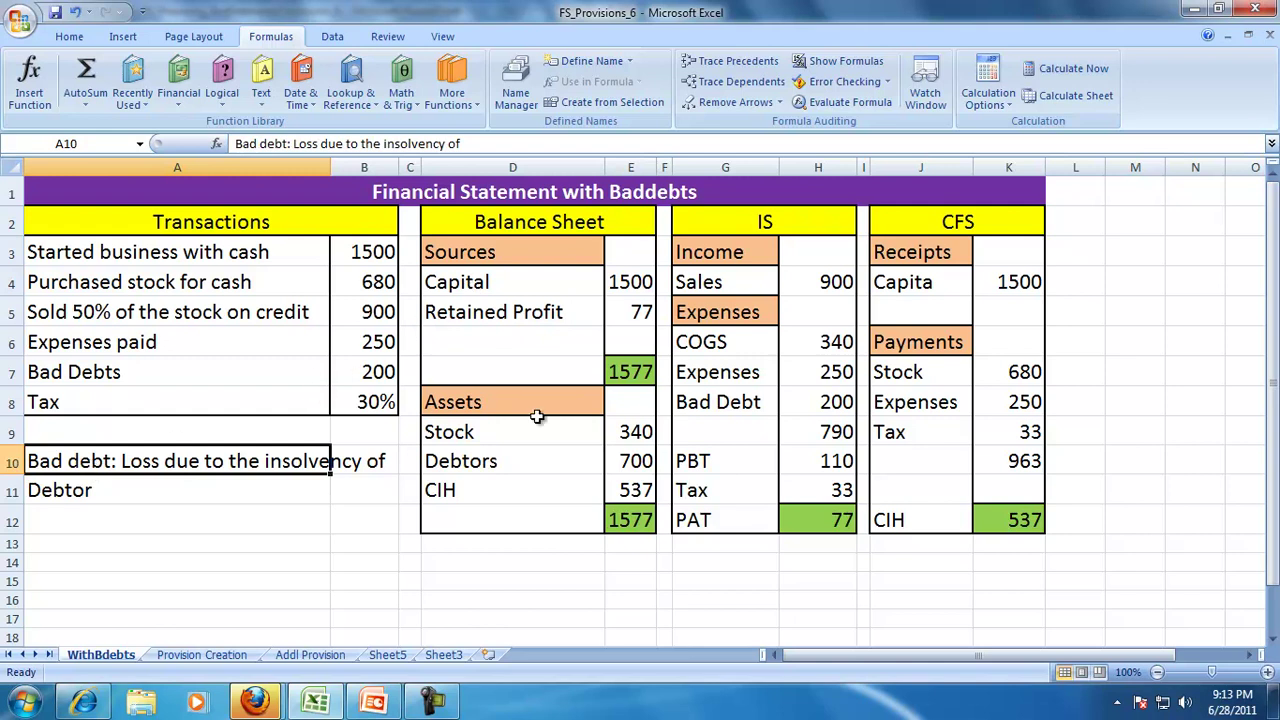
# Switch to the PowerPoint slide, highlight the "Debtors will reduce" point under Bad Debt, and return to the Excel workbook
pyautogui.click(374, 703)
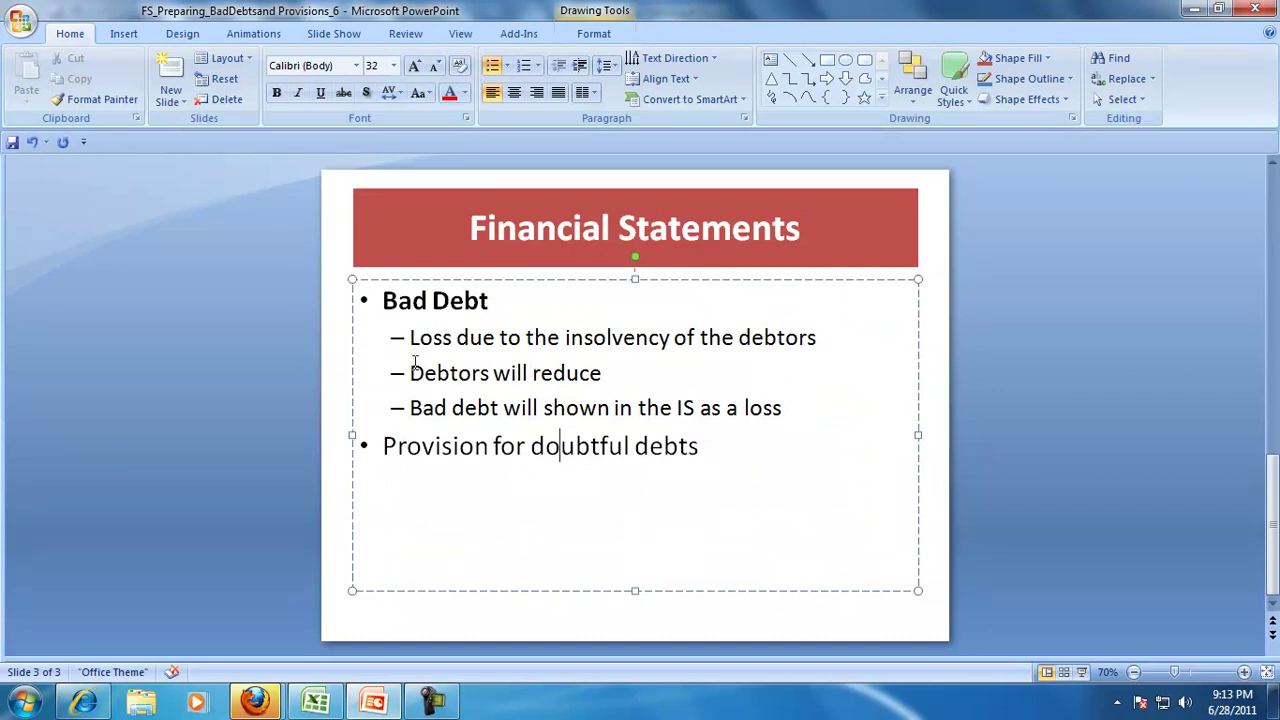
pyautogui.moveTo(410, 373); pyautogui.dragTo(618, 383)
pyautogui.click(617, 372)
pyautogui.click(314, 701)
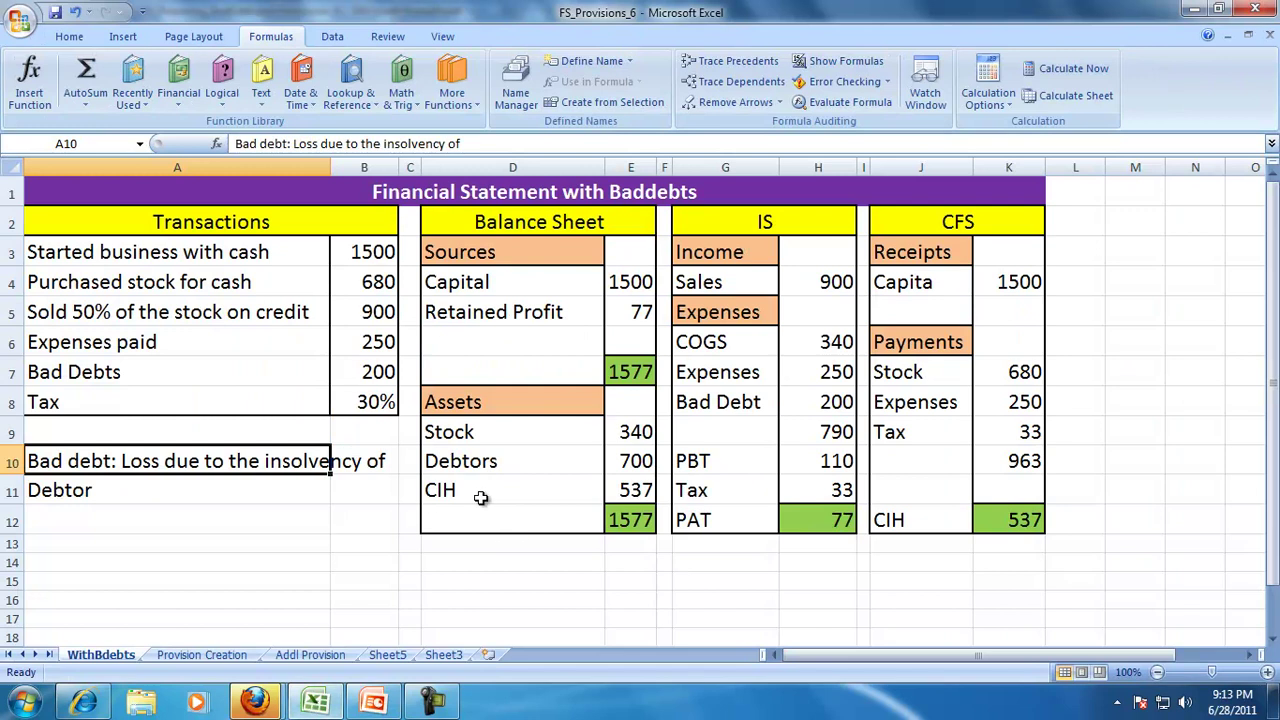
pyautogui.click(450, 465)
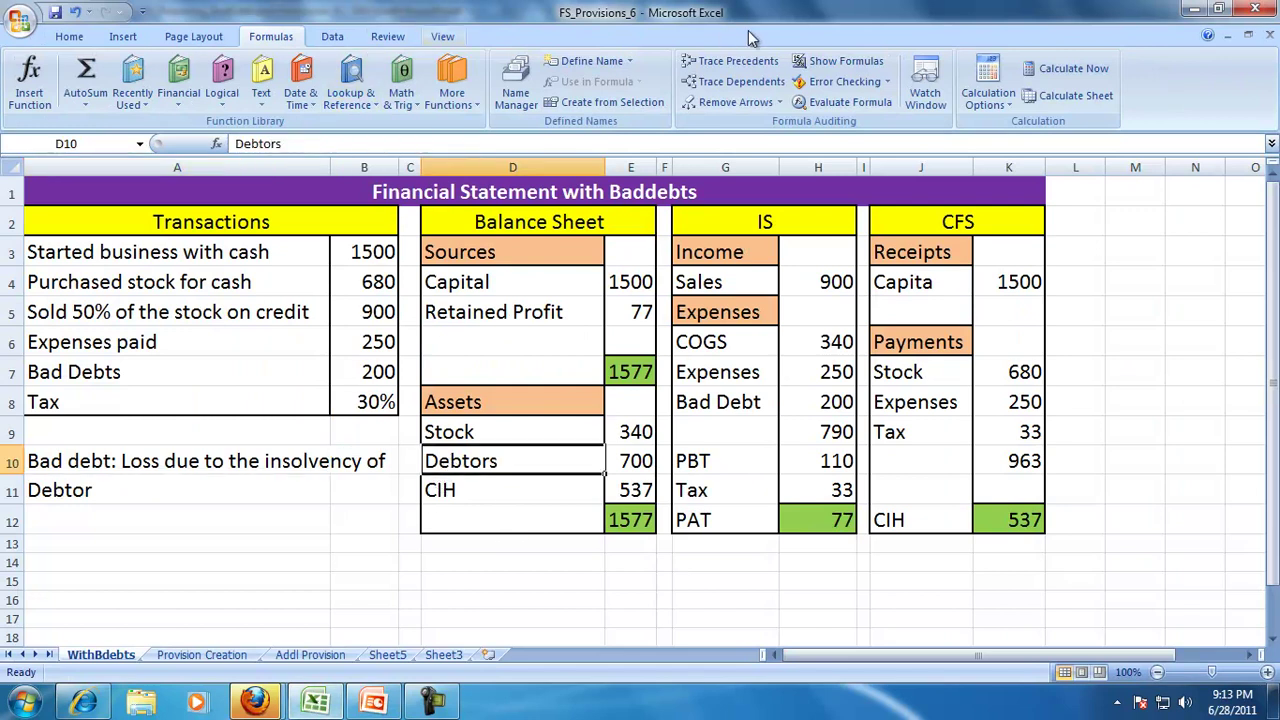
pyautogui.click(737, 60)
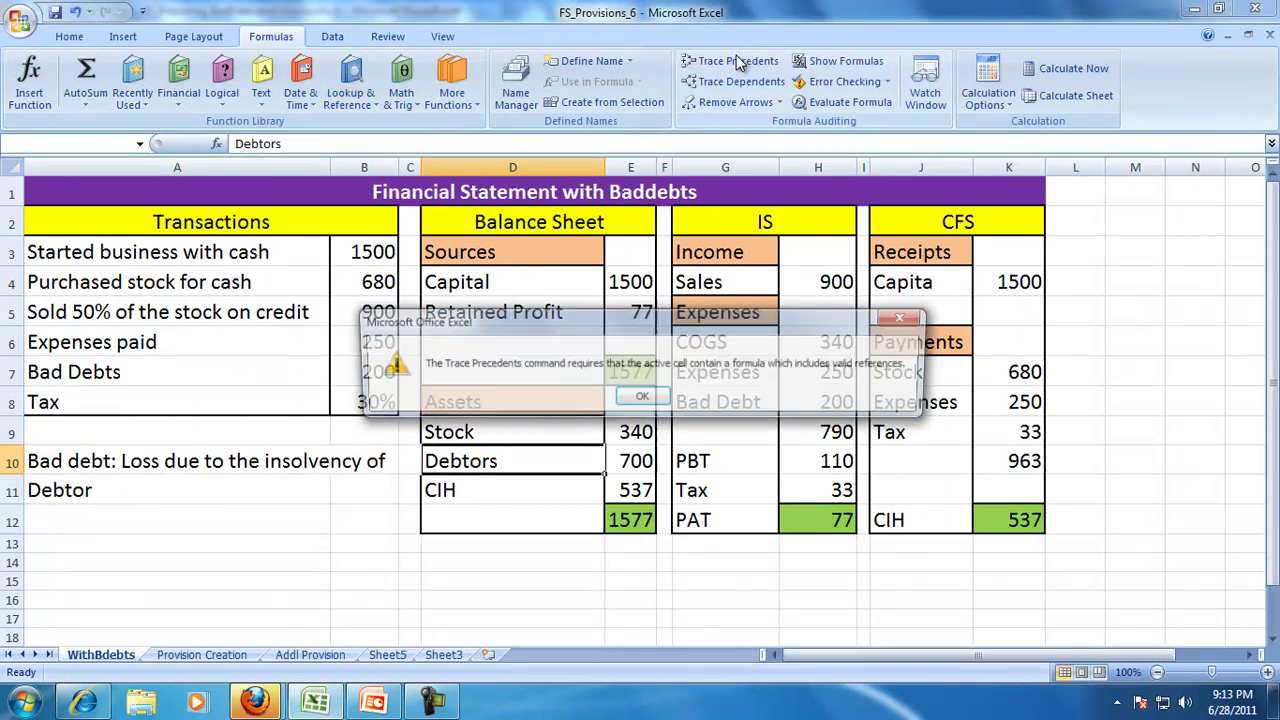
pyautogui.click(643, 398)
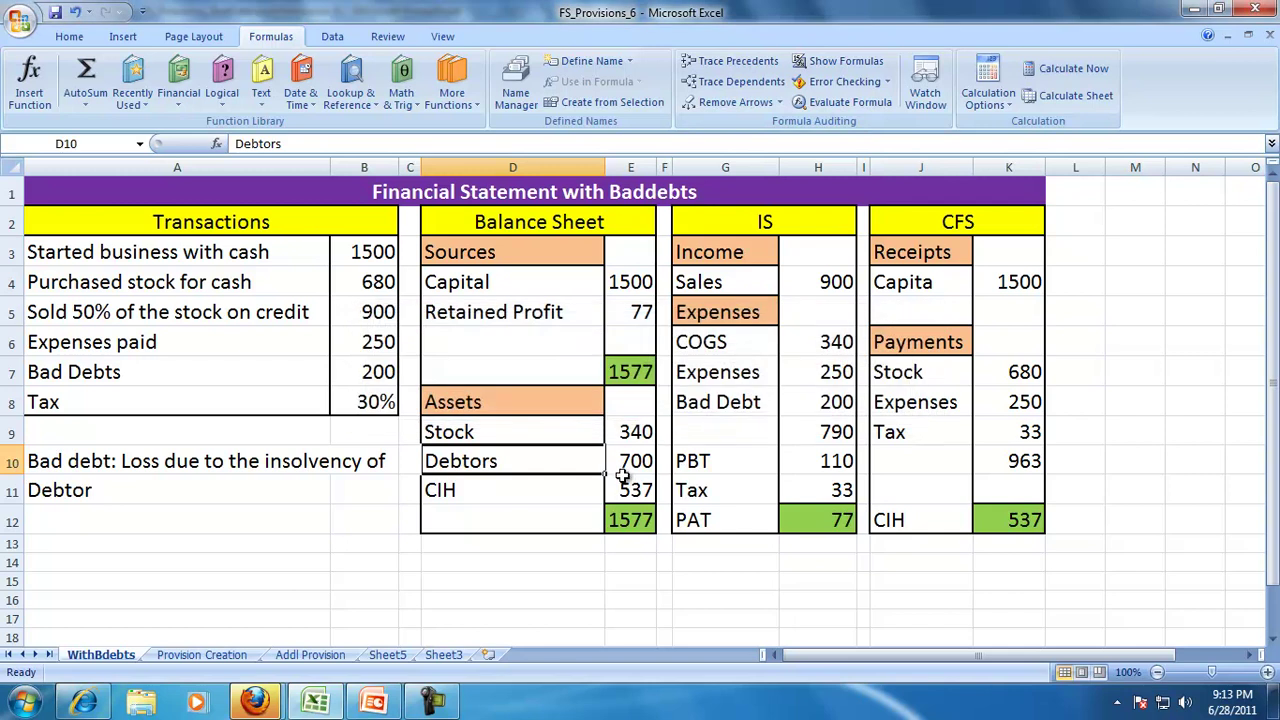
# Trace the precedents of the Debtors amount in E10 of the balance sheet
pyautogui.click(623, 468)
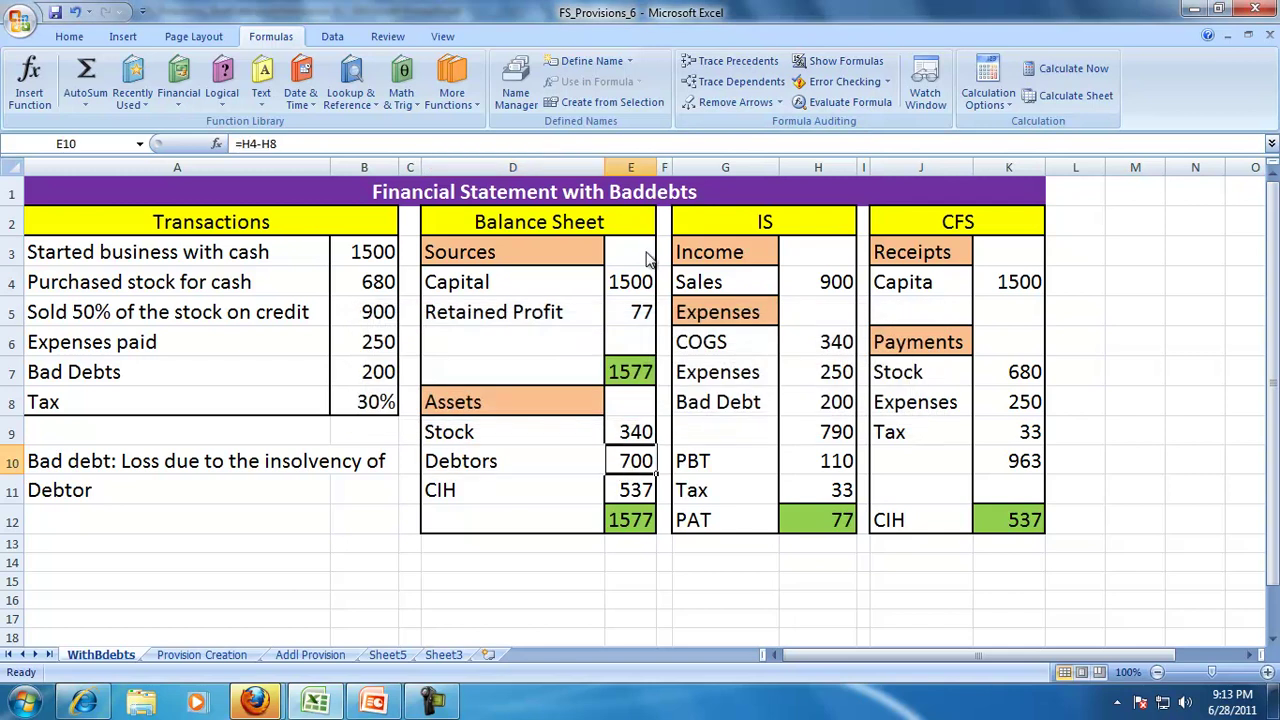
pyautogui.click(714, 66)
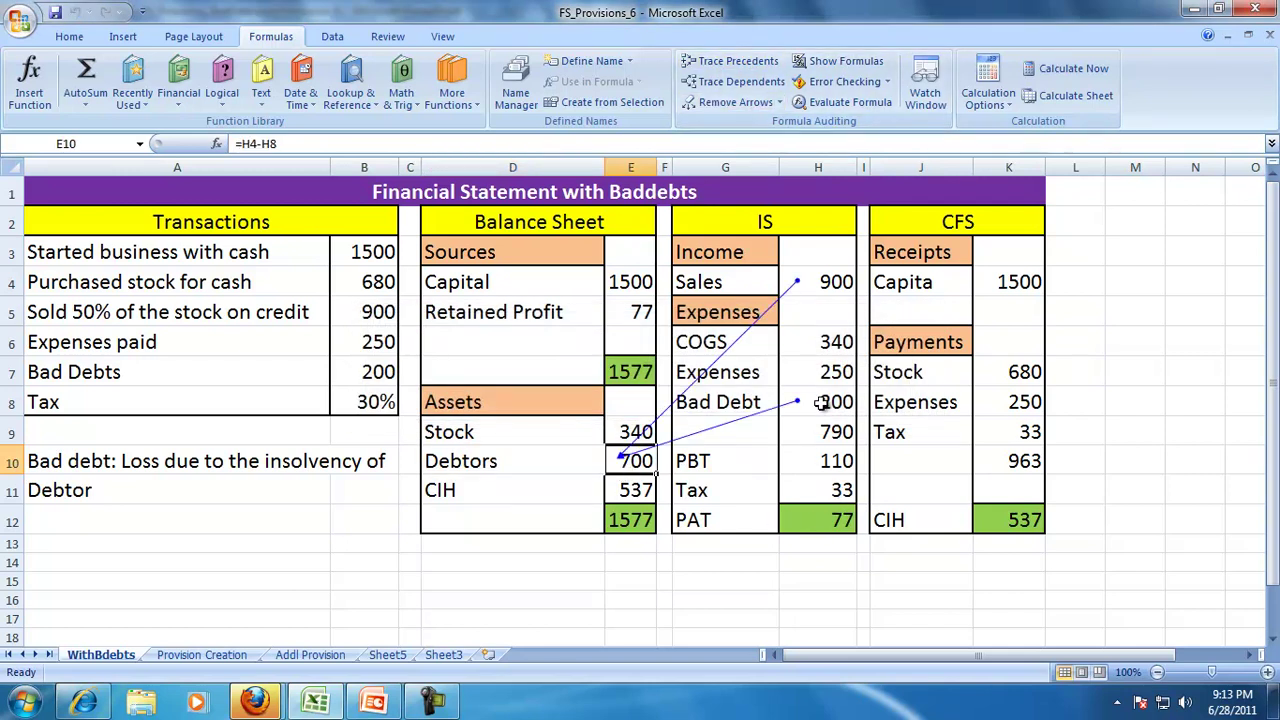